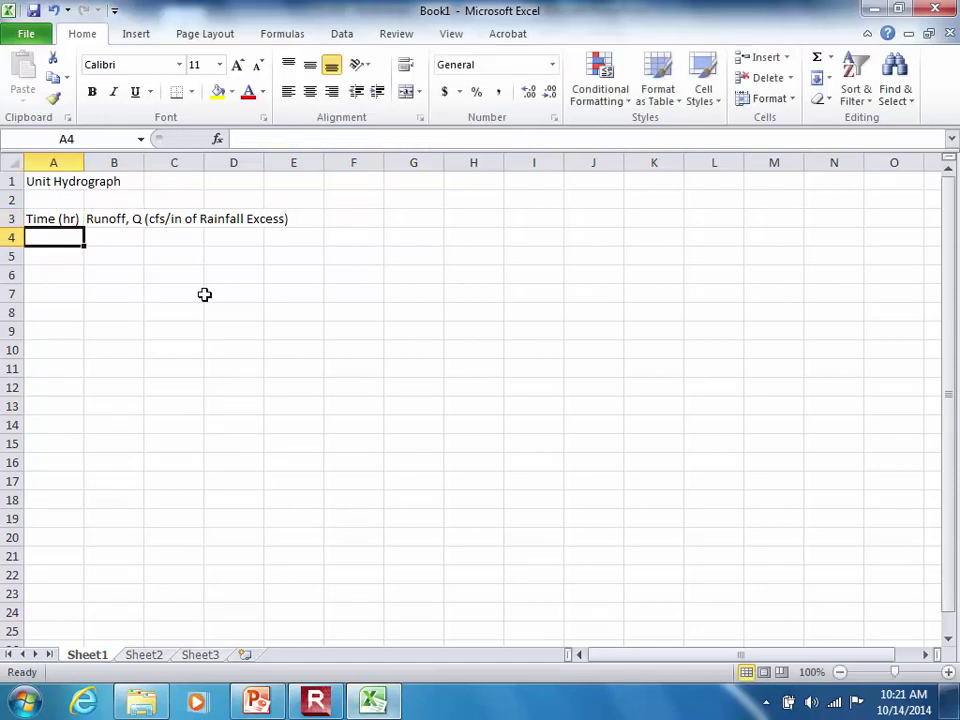
Centre and wrap the runoff header in B3 over two lines, narrowing column B and making row 3 taller to fit.
double_click(141, 163)
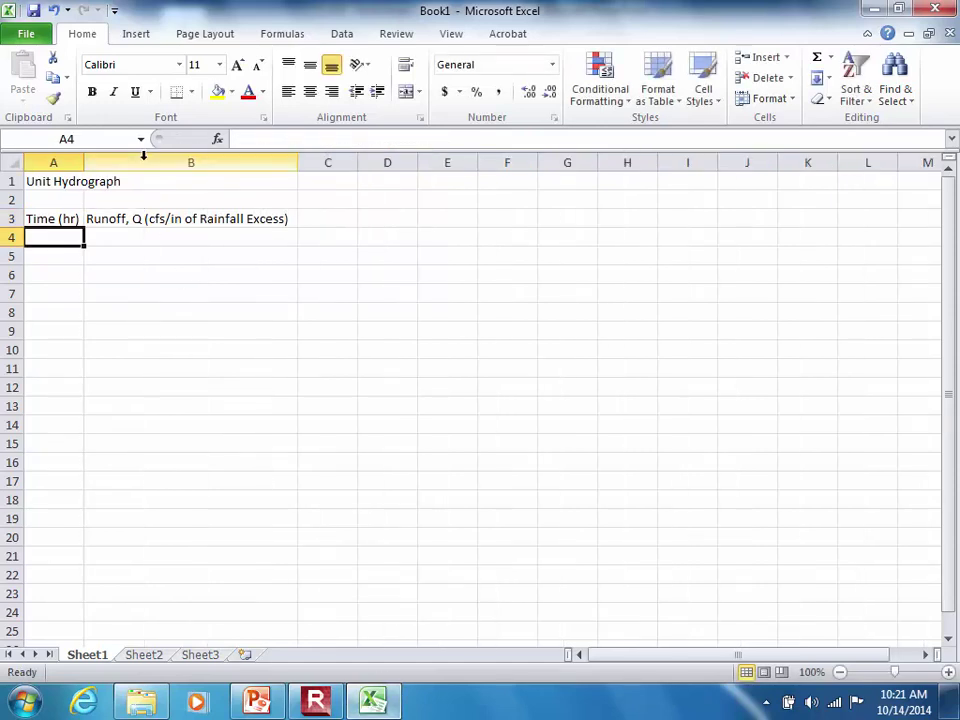
click(133, 219)
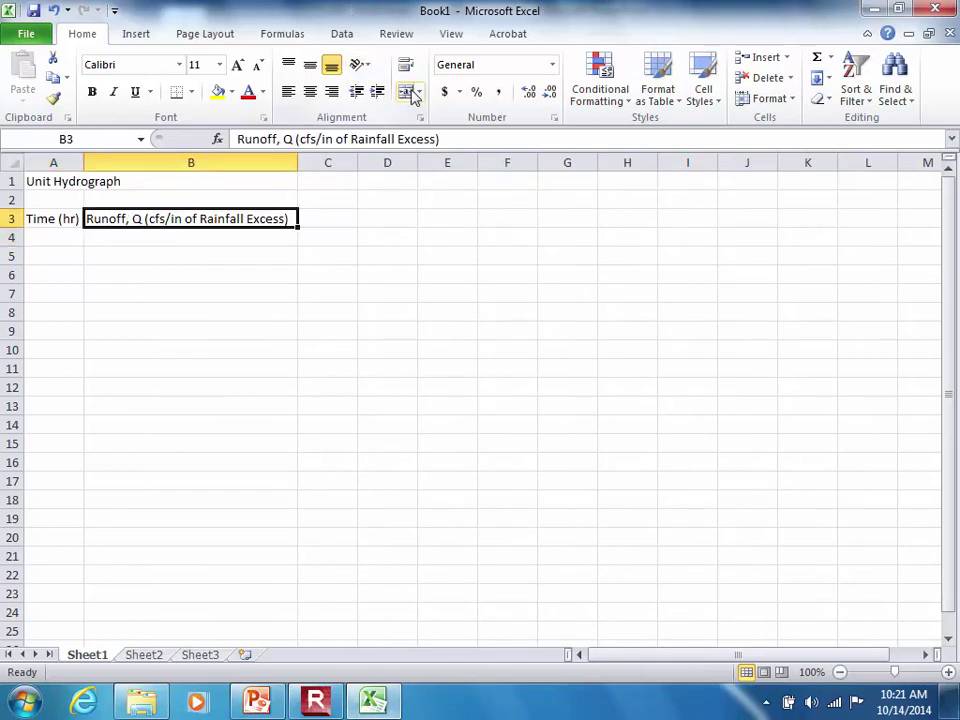
click(310, 91)
drag(302, 162, 223, 146)
drag(12, 228, 13, 250)
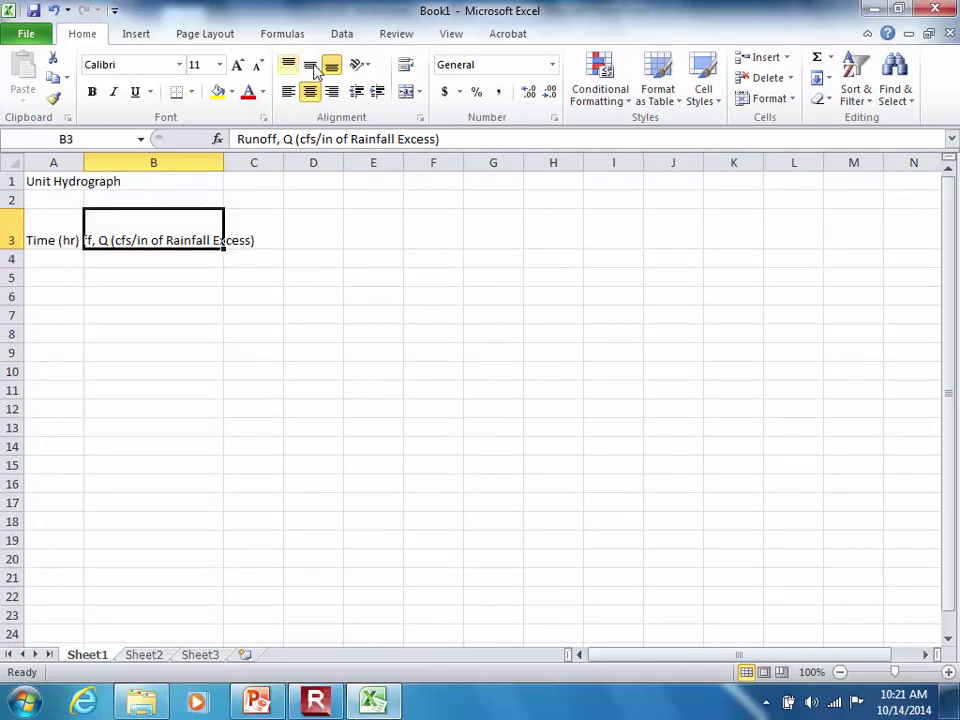
click(407, 66)
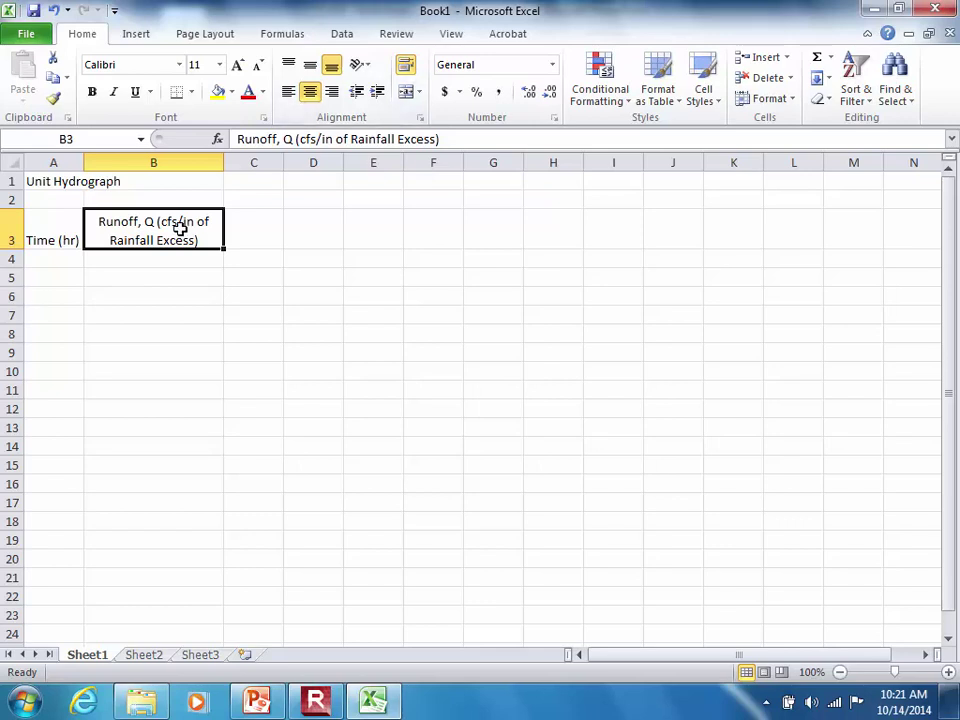
Fill the Time (hr) column with an hourly series from 0 to 6 in A4:A10.
click(47, 252)
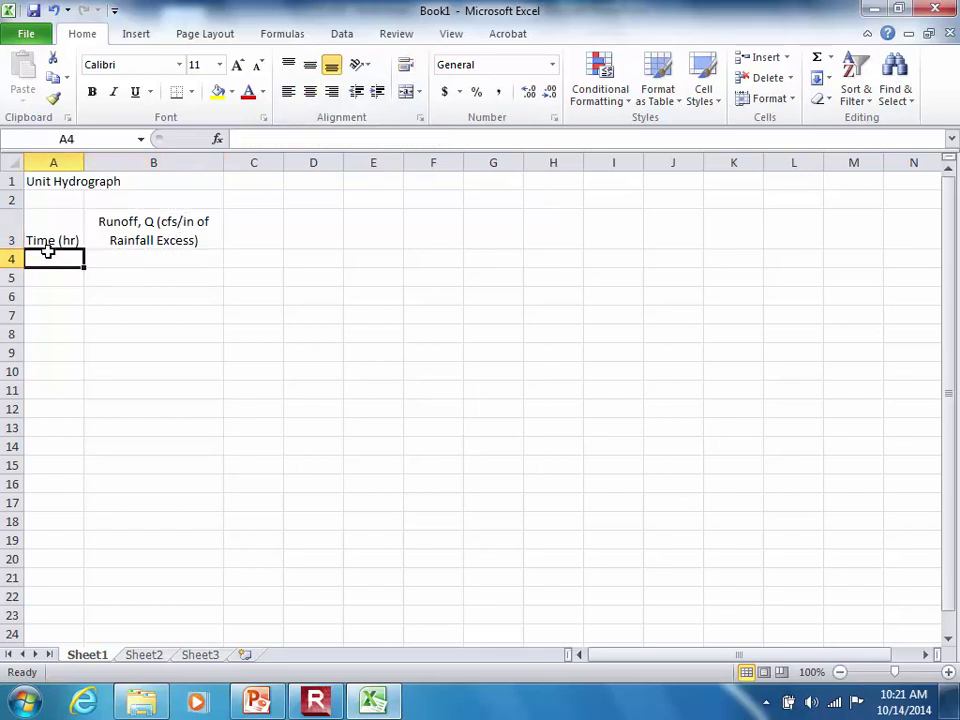
text(0)
key(Return)
text(1)
key(Return)
key(Up)
click(47, 252)
key(shift+Down)
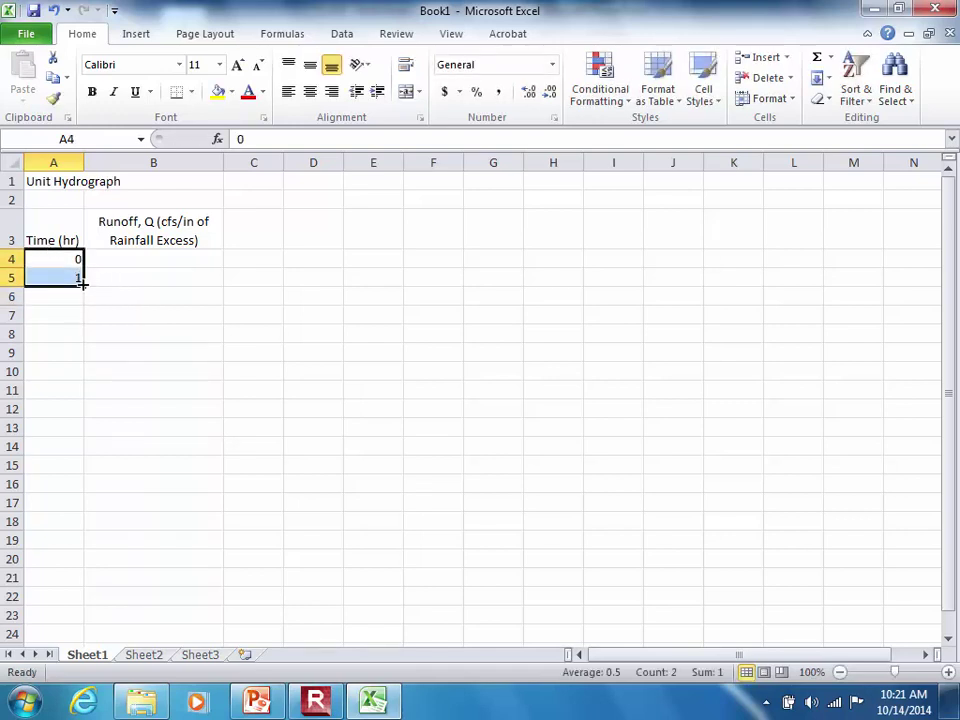
drag(83, 293, 83, 381)
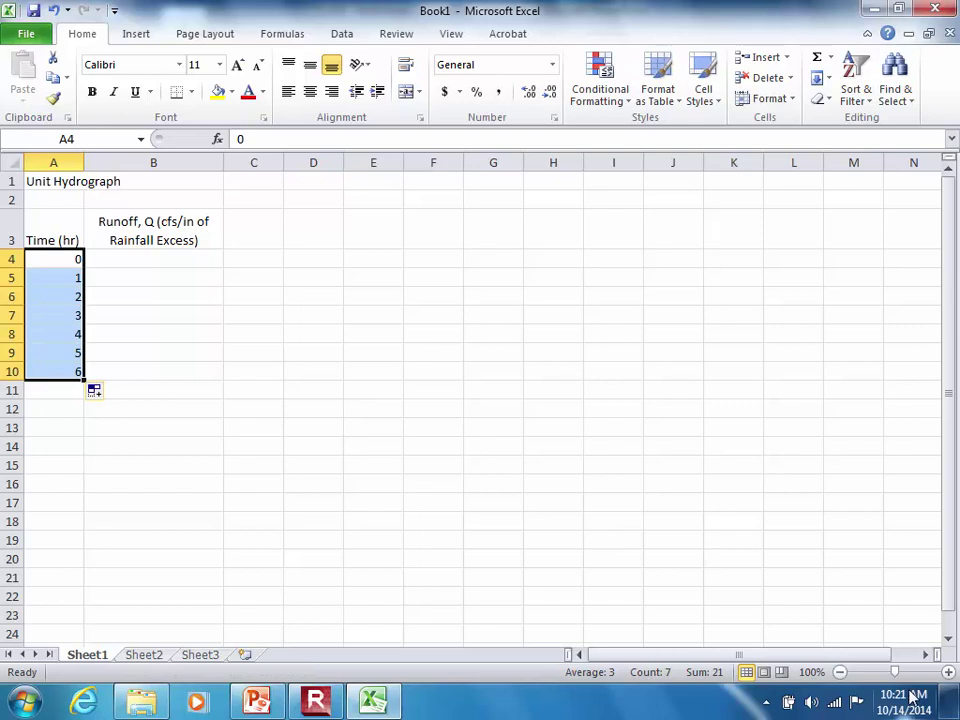
Enter runoff values 0, 10 and 100 in B4:B6 for hours 0 to 2.
click(949, 673)
click(949, 673)
click(949, 673)
click(949, 673)
click(949, 673)
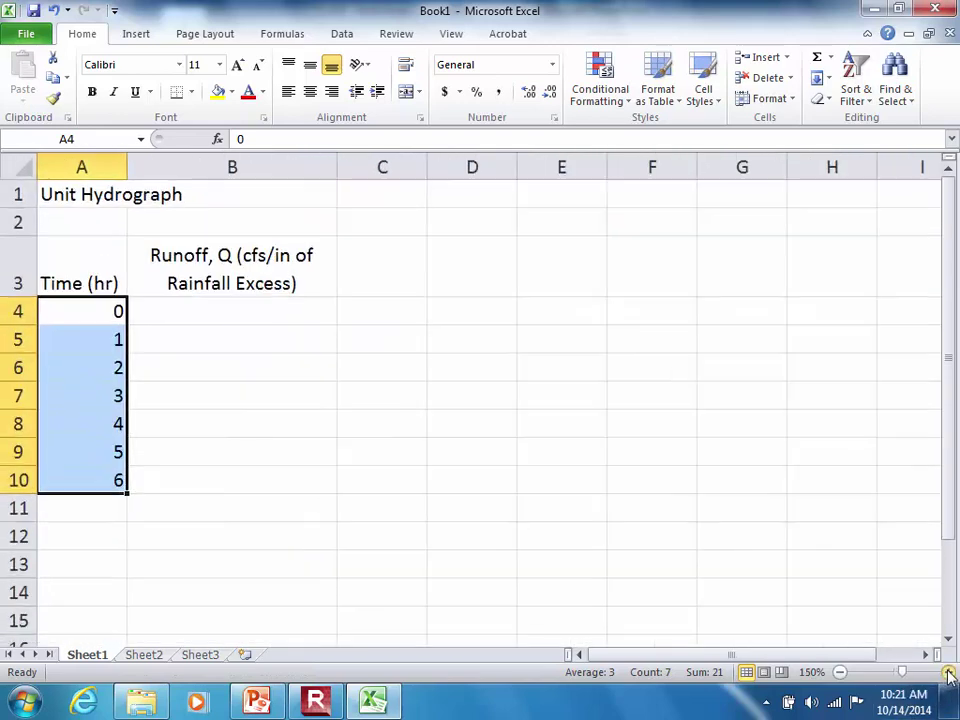
click(226, 331)
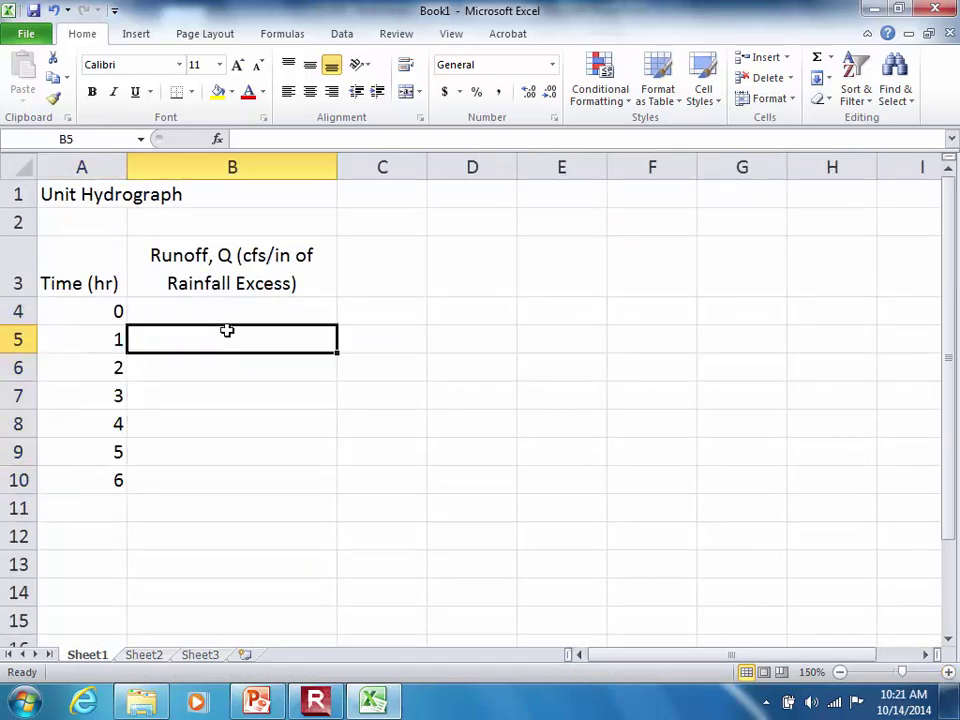
click(226, 308)
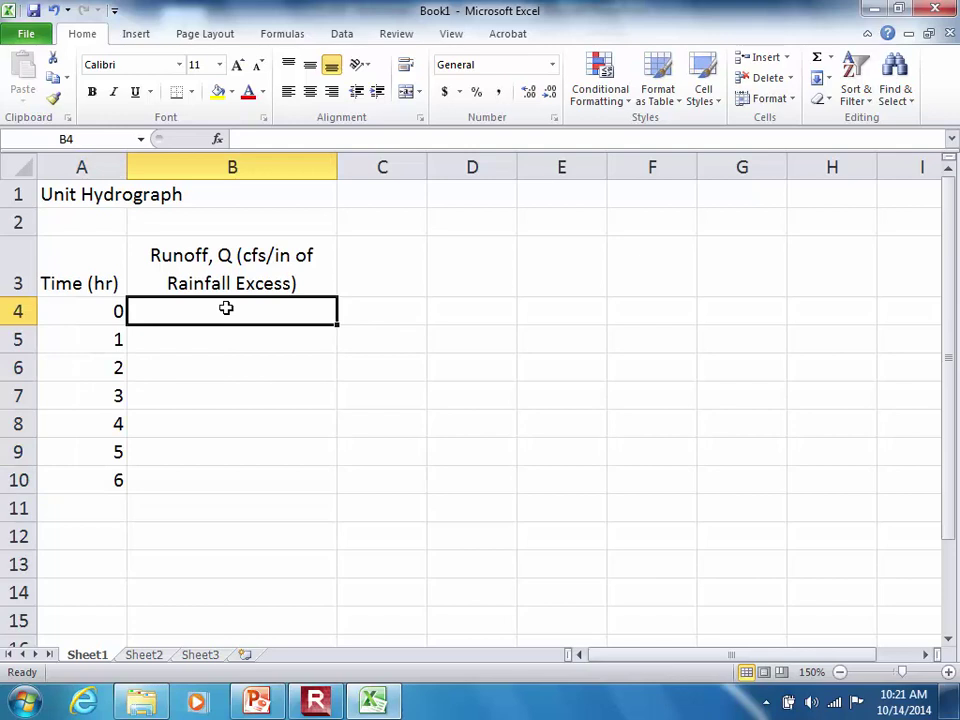
text(0)
key(Return)
text(10)
key(Return)
text(100)
key(Return)
text(20)
key(Return)
key(Return)
text(150)
key(Return)
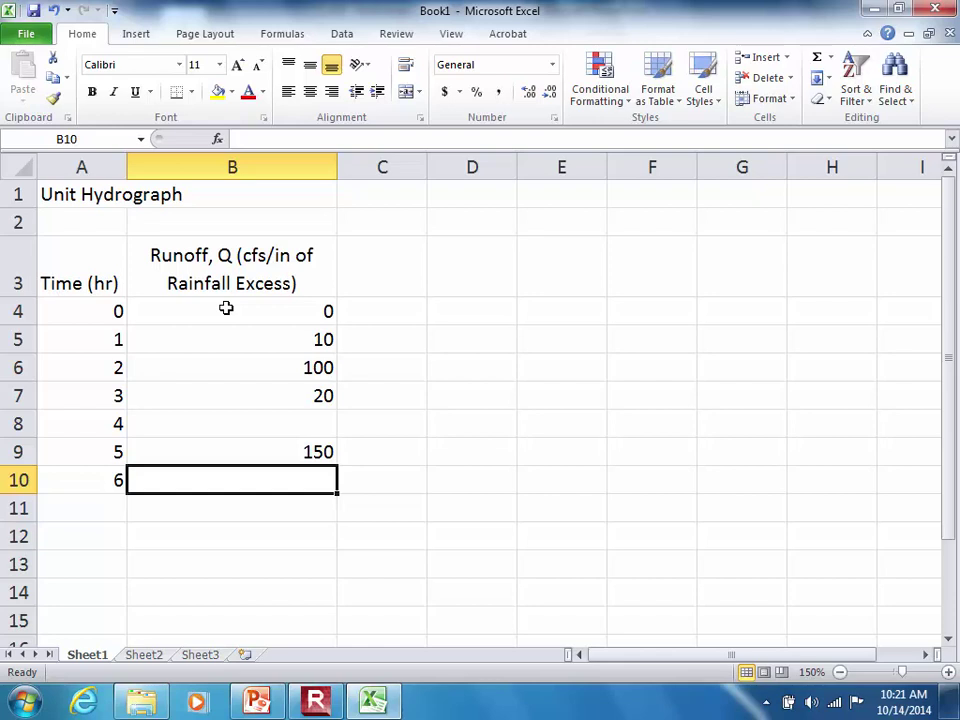
key(Up)
key(Up)
key(Up)
Enter runoff values 200, 150, 100 and 50 in B7:B10 for hours 3 to 6.
text(200)
key(Return)
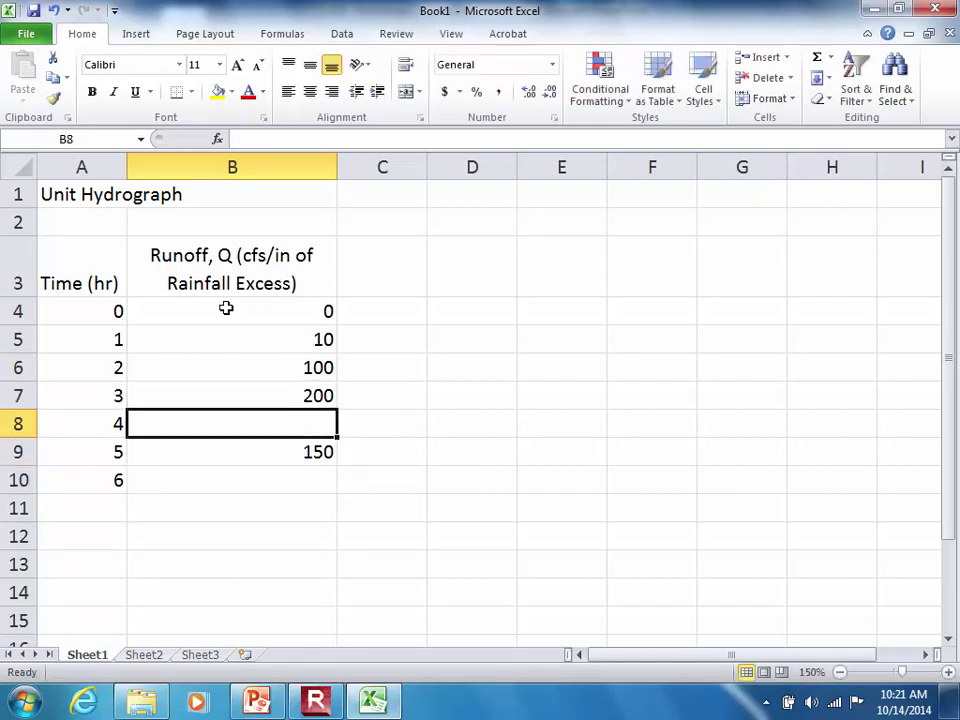
text(150)
key(Return)
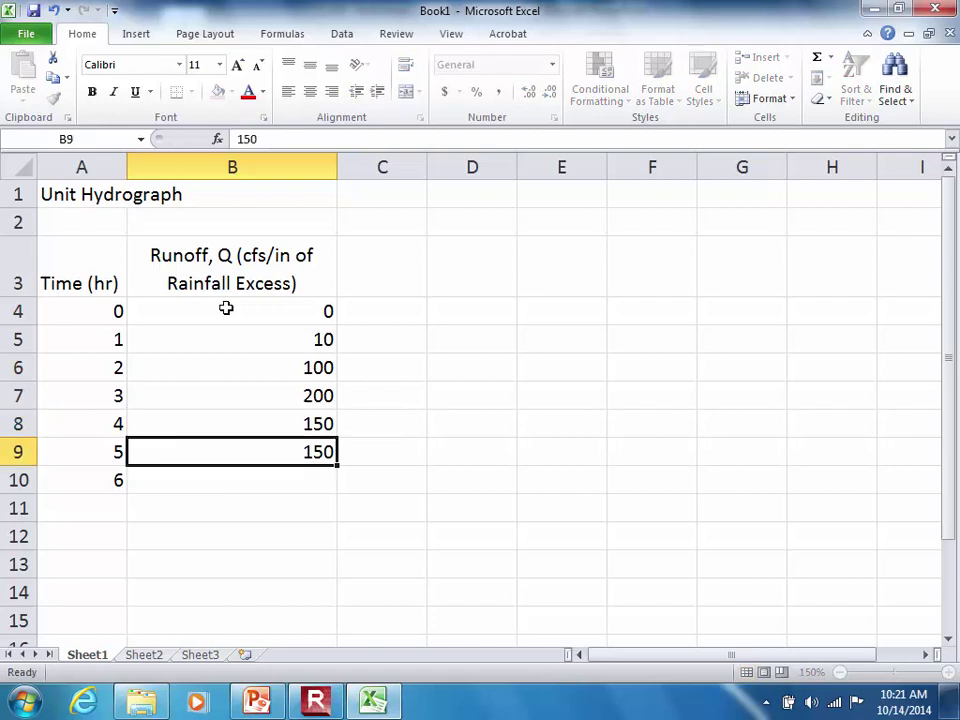
text(100)
key(Return)
text(50)
key(Return)
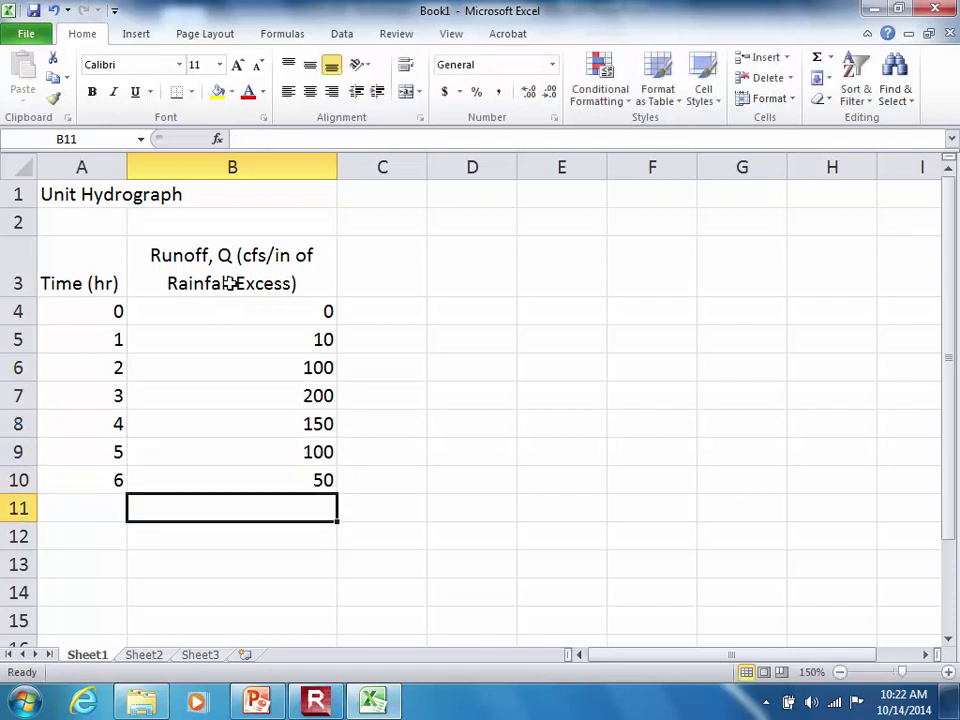
Compare the runoff values in B4:B10 with the Unit Hydrograph Example slide in PowerPoint and return to the Excel workbook.
click(242, 312)
drag(242, 312, 231, 486)
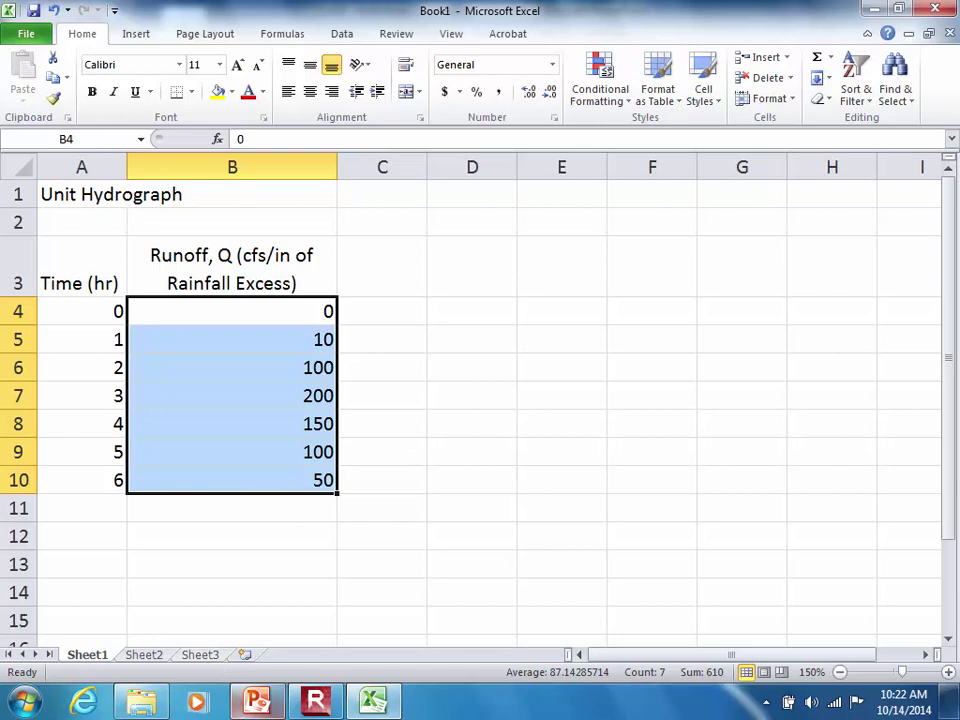
click(257, 702)
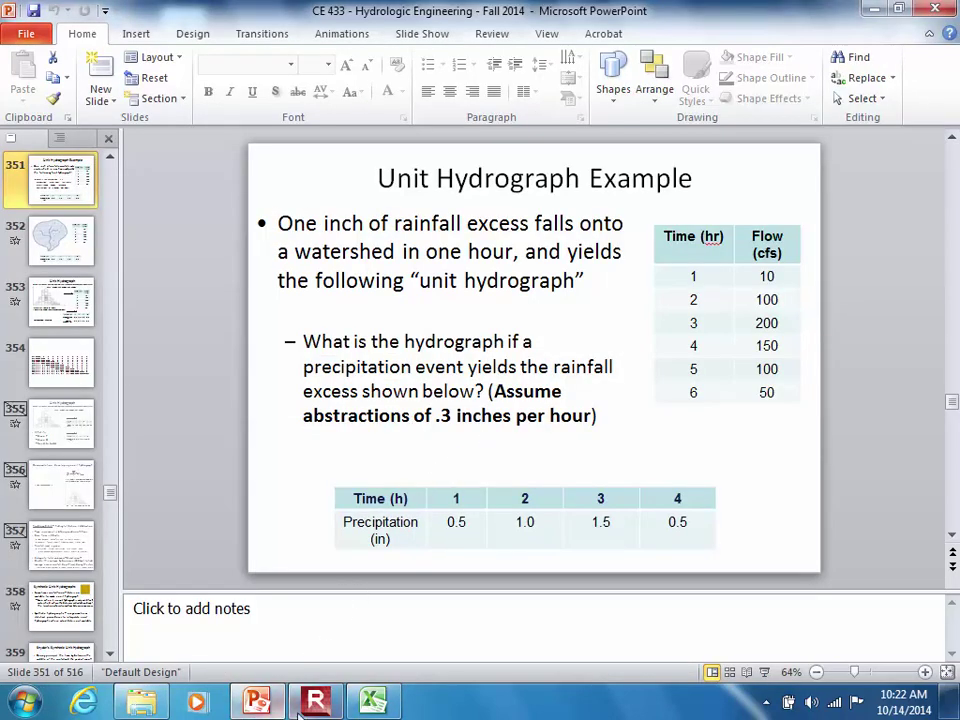
click(371, 703)
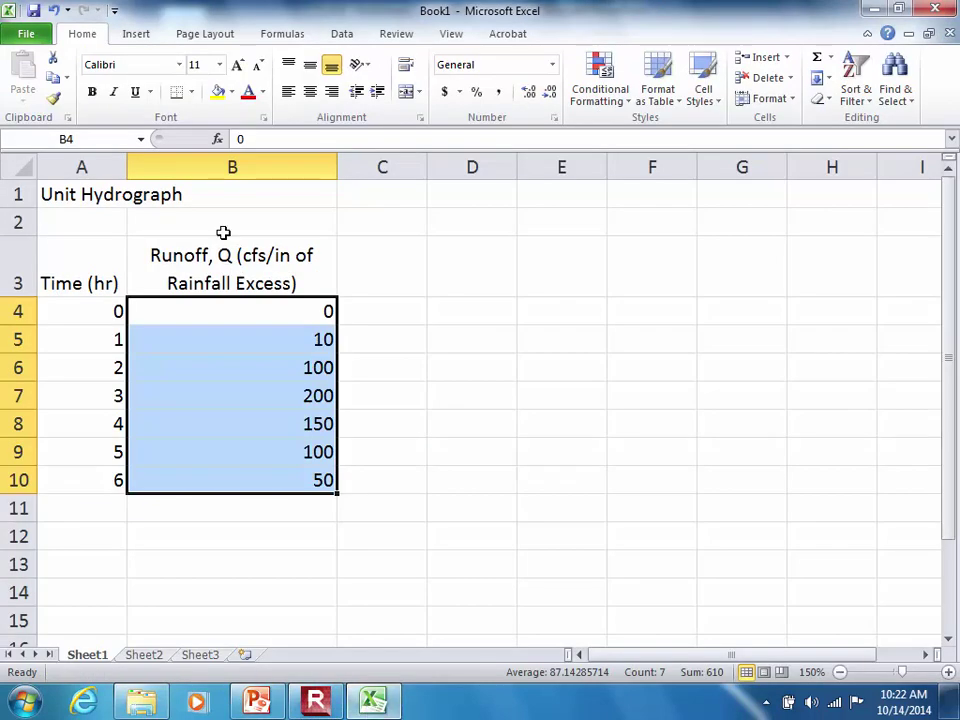
Enter the title "Hyetograph (rain vs time)" in A12 below the unit hydrograph table.
click(206, 264)
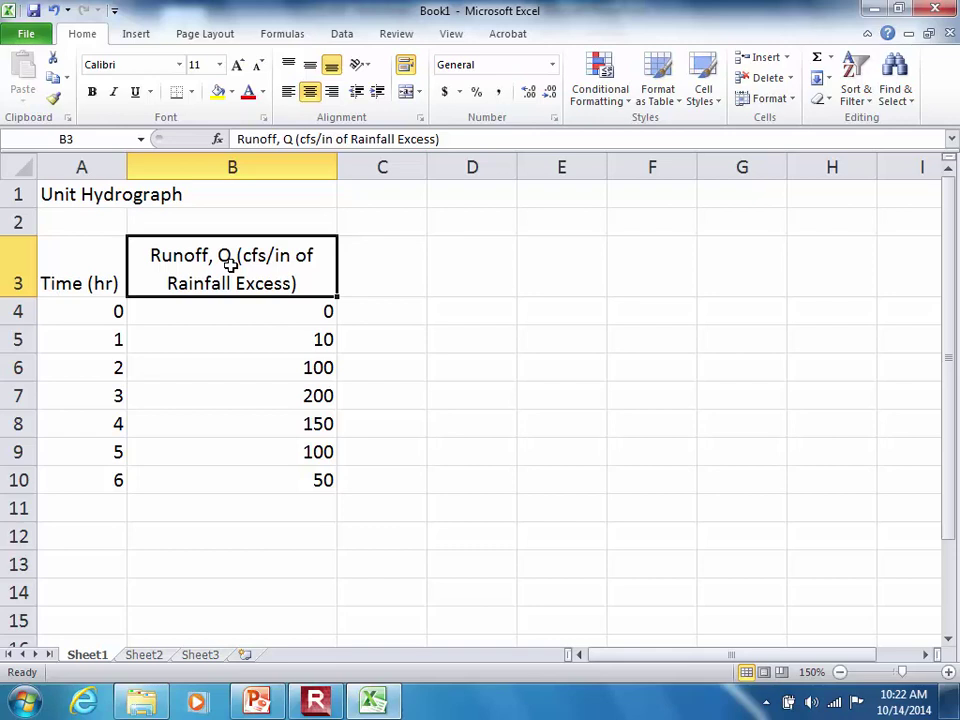
key(Down)
key(Down)
key(Down)
key(Down)
key(Down)
key(Down)
key(Down)
key(Down)
key(Down)
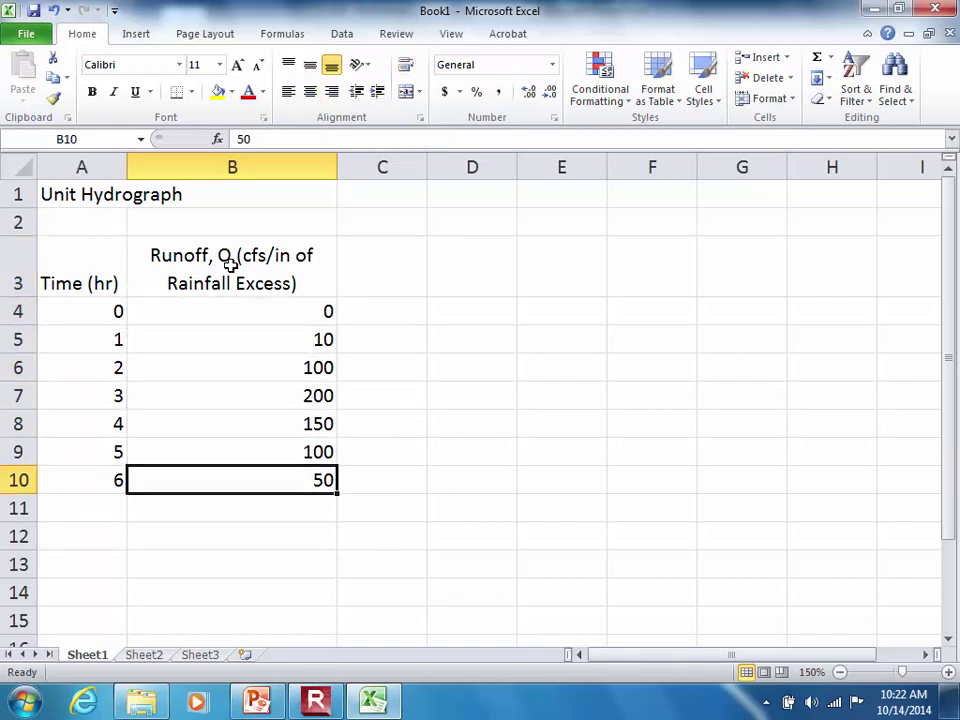
key(Left)
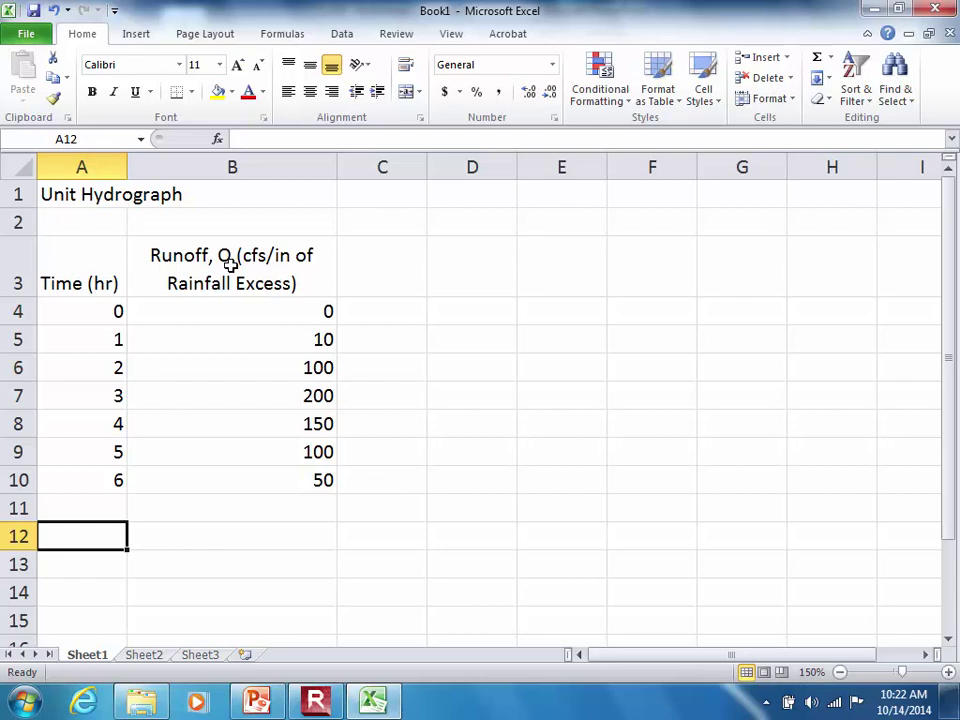
text(Hy)
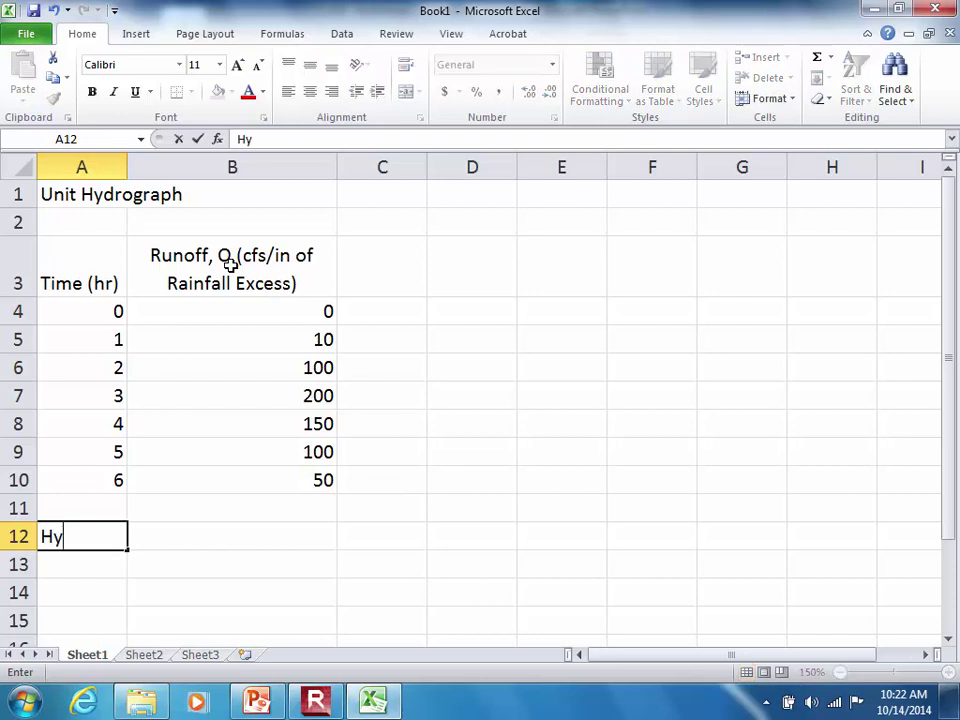
text(etograph)
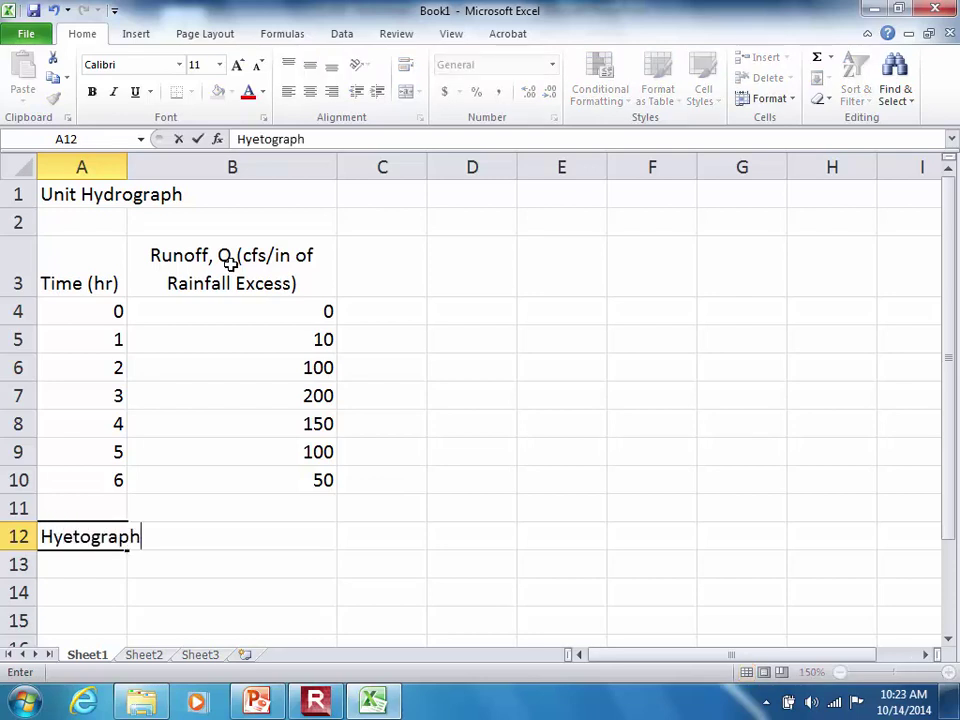
text( (rain vs time))
key(Return)
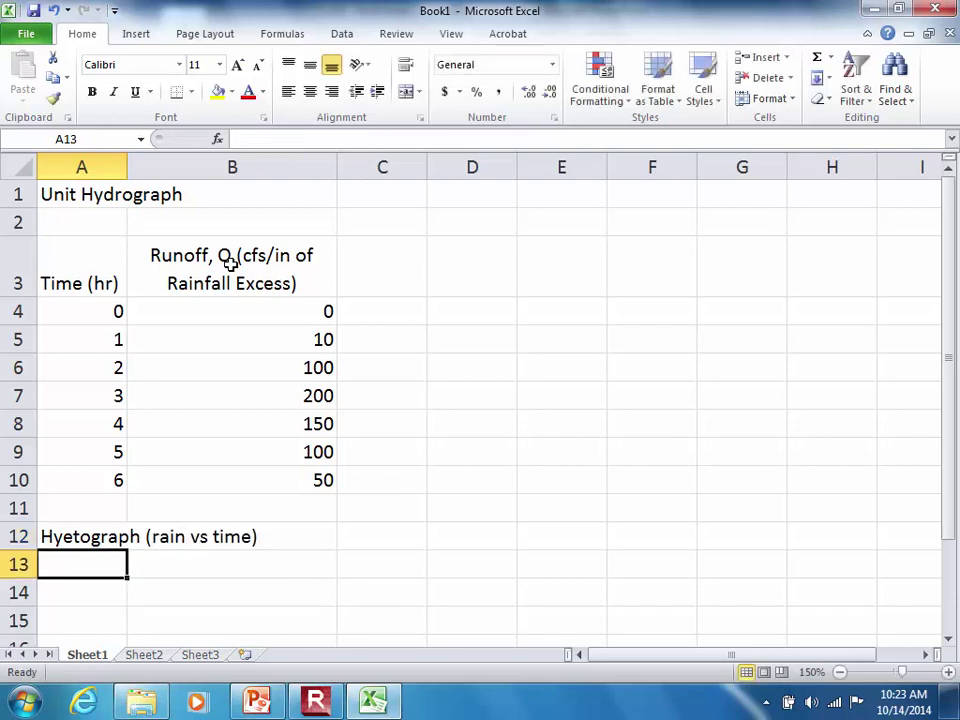
Enter the row labels "Time (hr)", "Precip (in)", "Abstraction (in)" and "Rainfall Excess (in)" in A13:A16.
text(Time (hr))
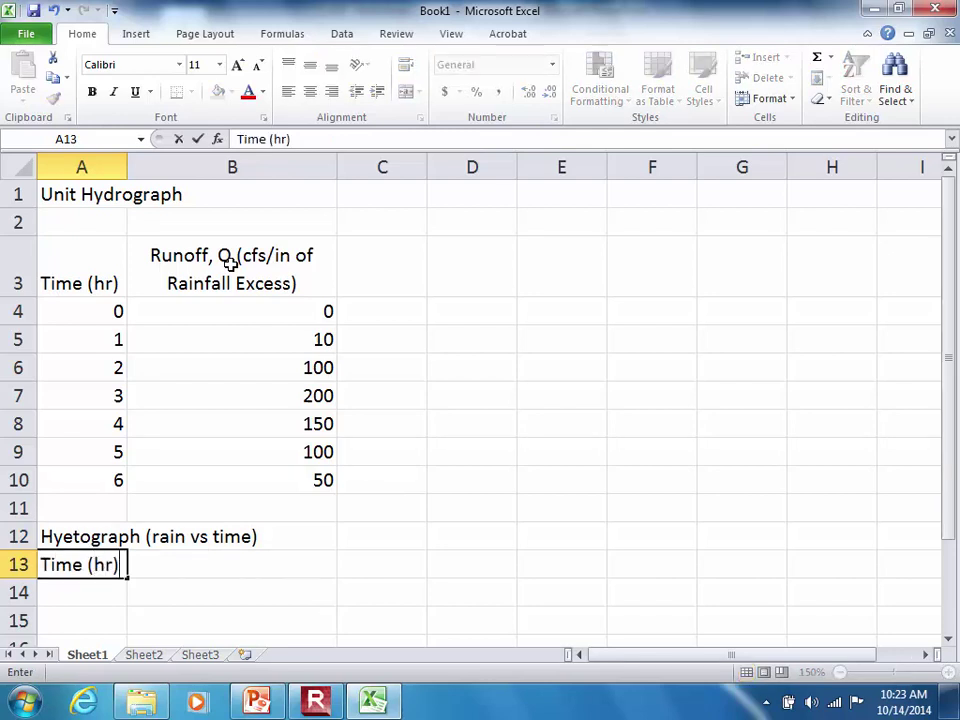
key(Return)
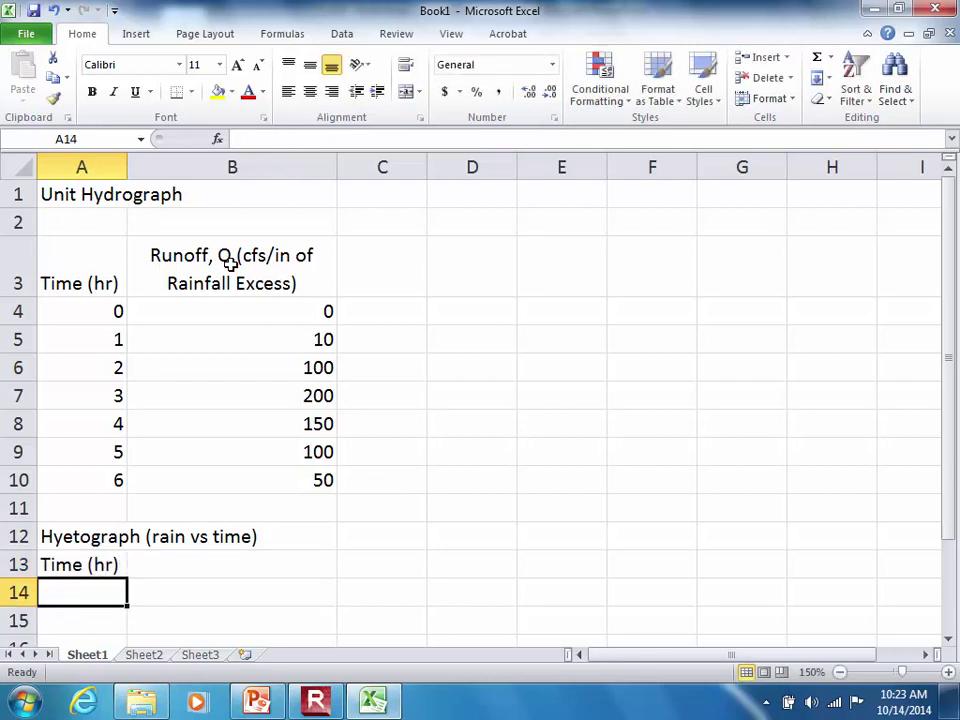
text(Precip)
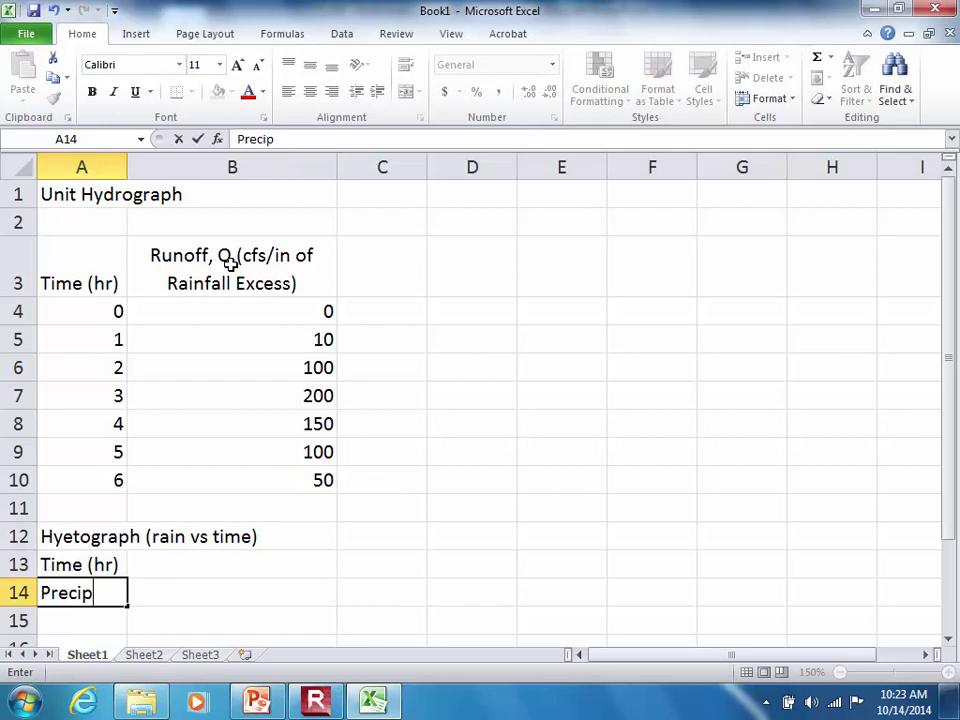
text( (in))
key(Return)
text(Ab)
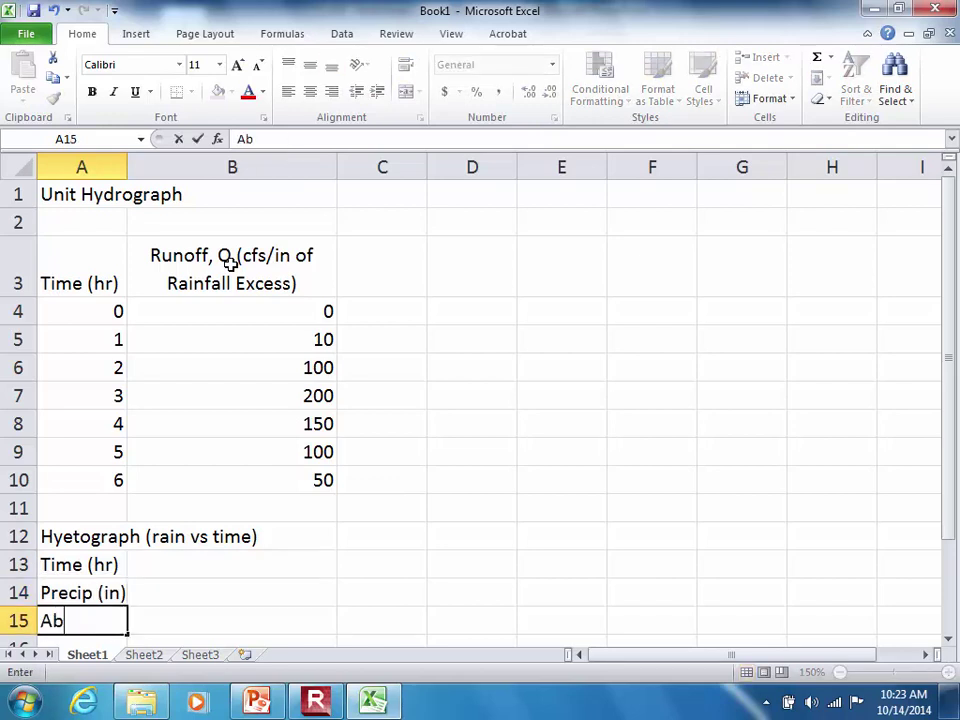
text(straction )
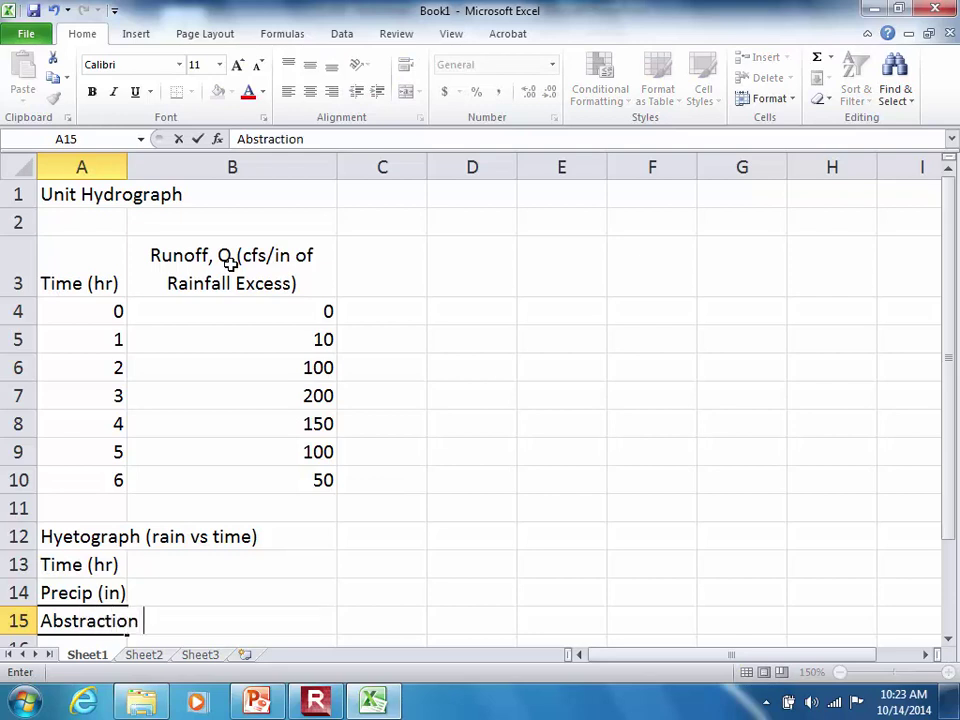
text((in))
key(Return)
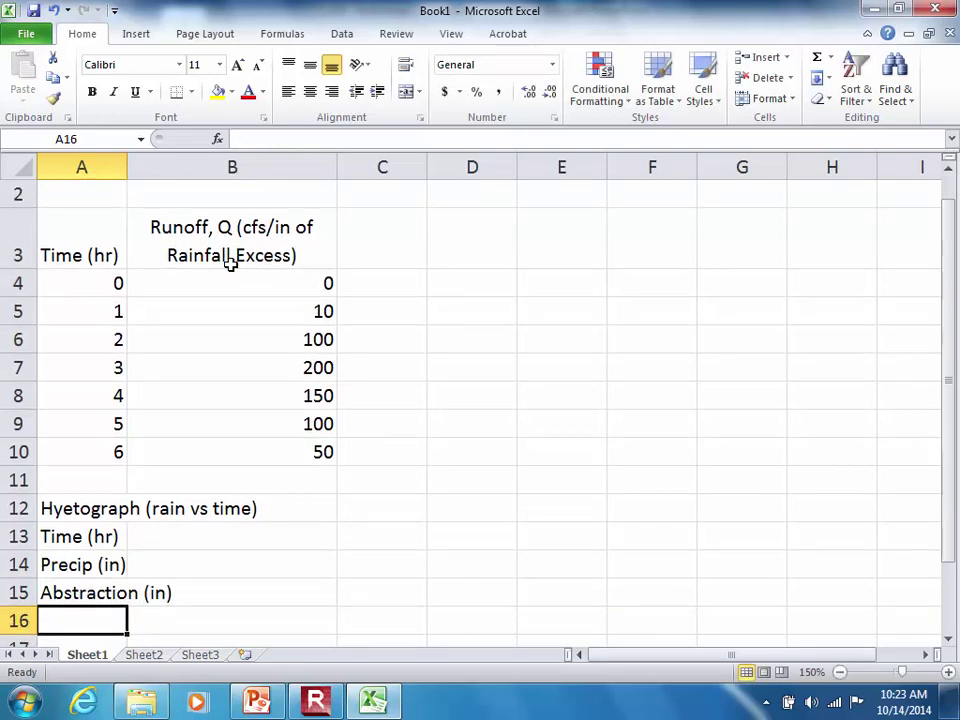
text(Rainfall Excess (in)
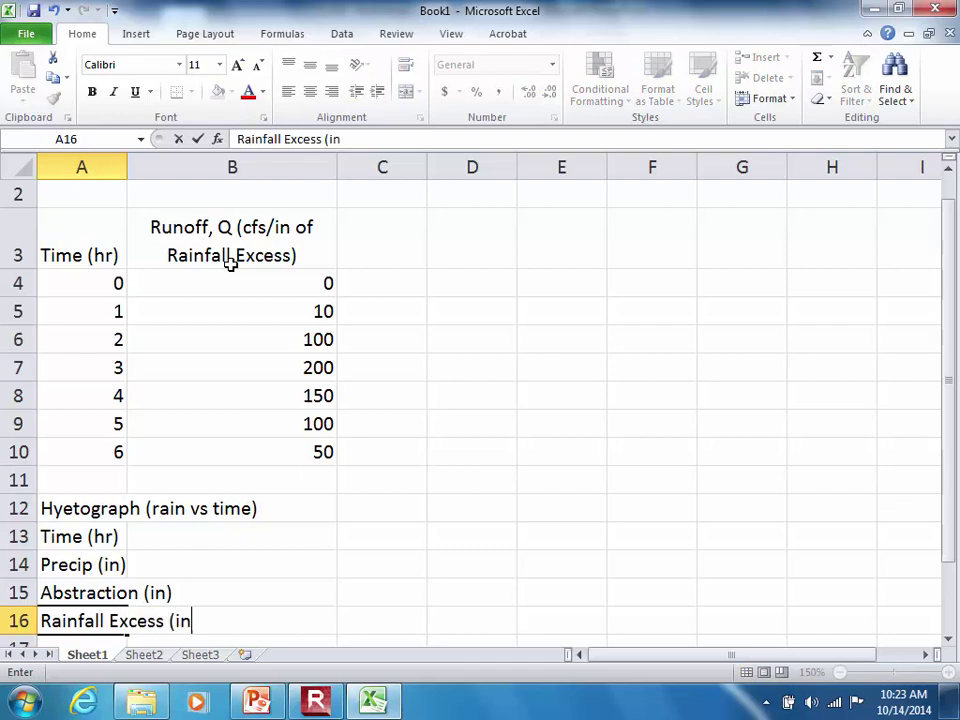
text())
key(Return)
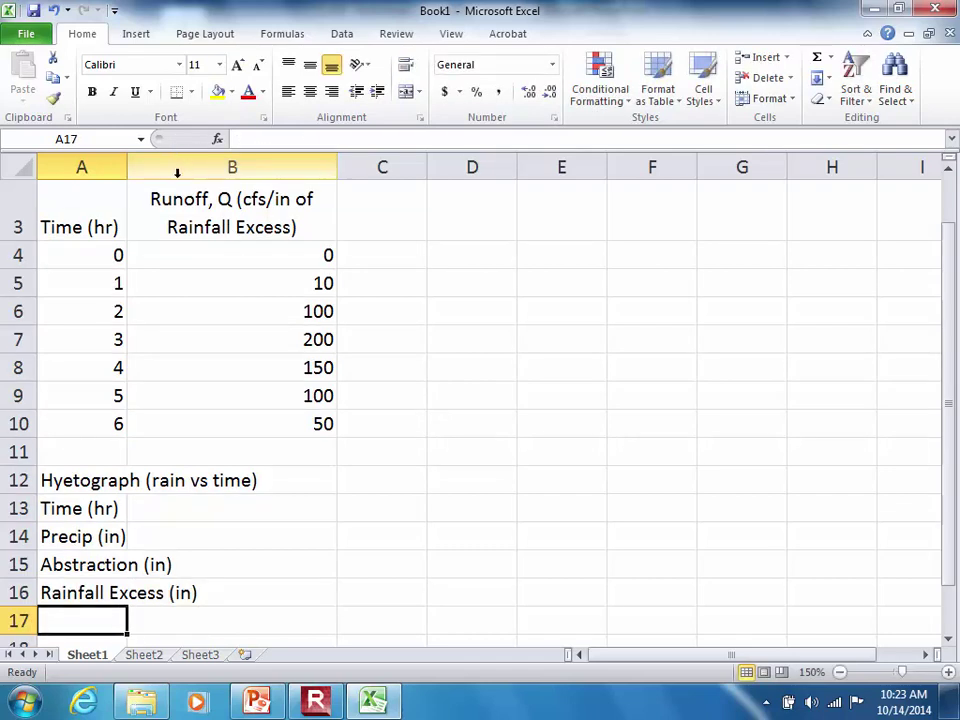
Widen column A to fit the hyetograph row labels and right-align A13:A16.
drag(127, 166, 212, 189)
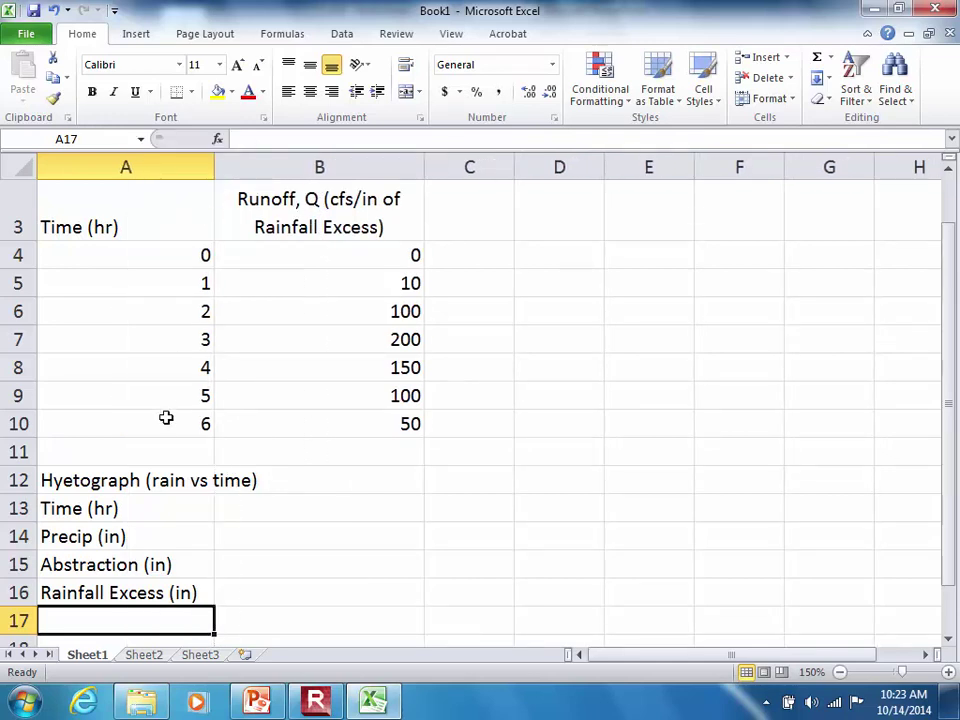
drag(152, 491, 150, 593)
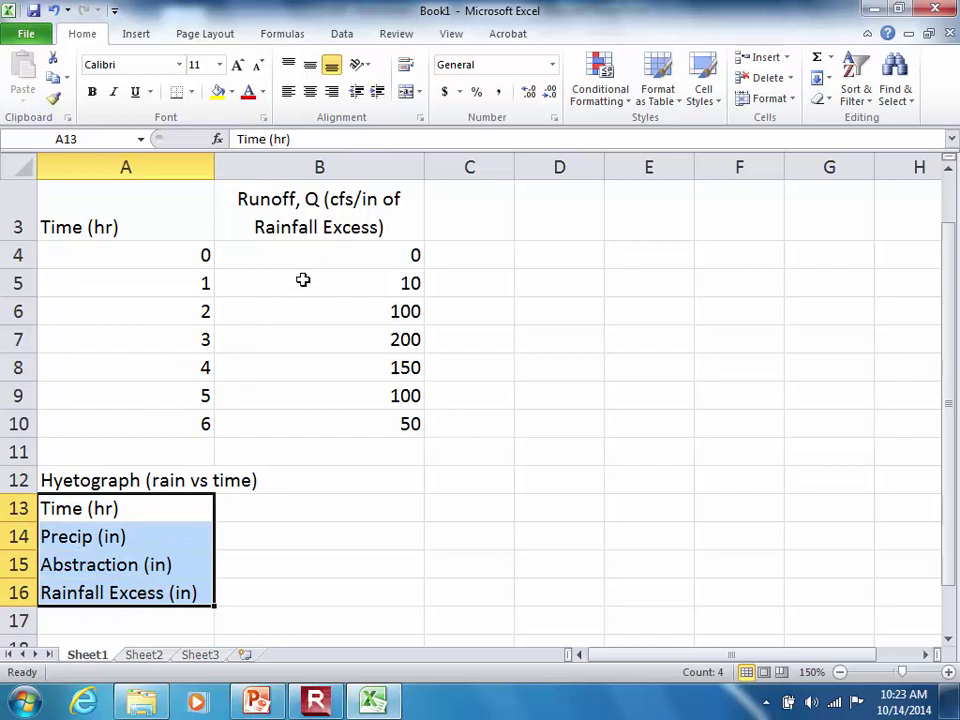
click(332, 91)
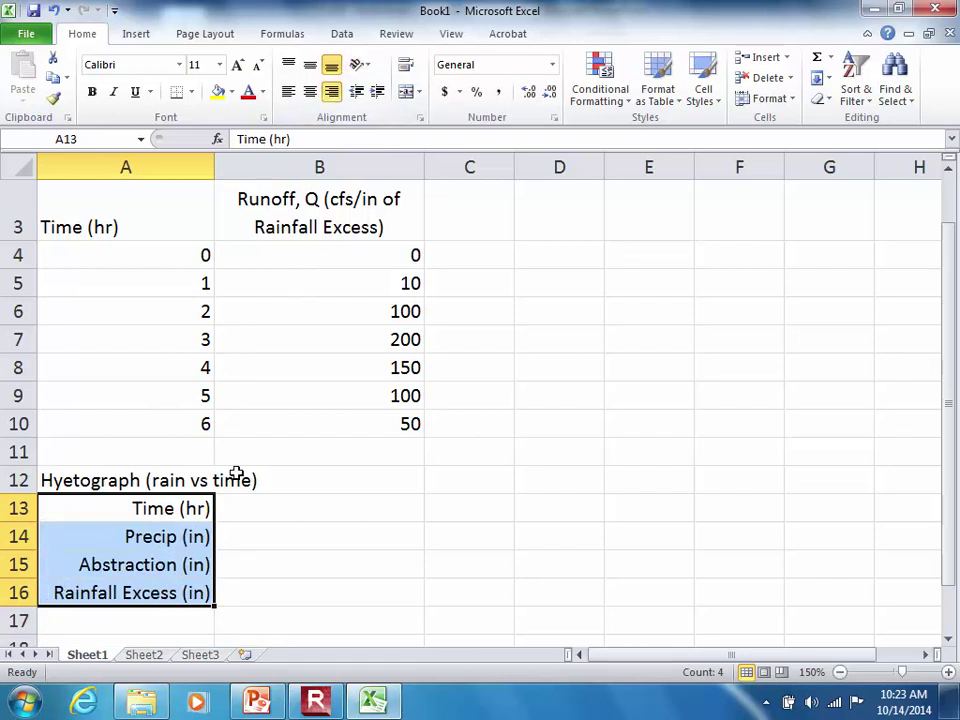
click(245, 513)
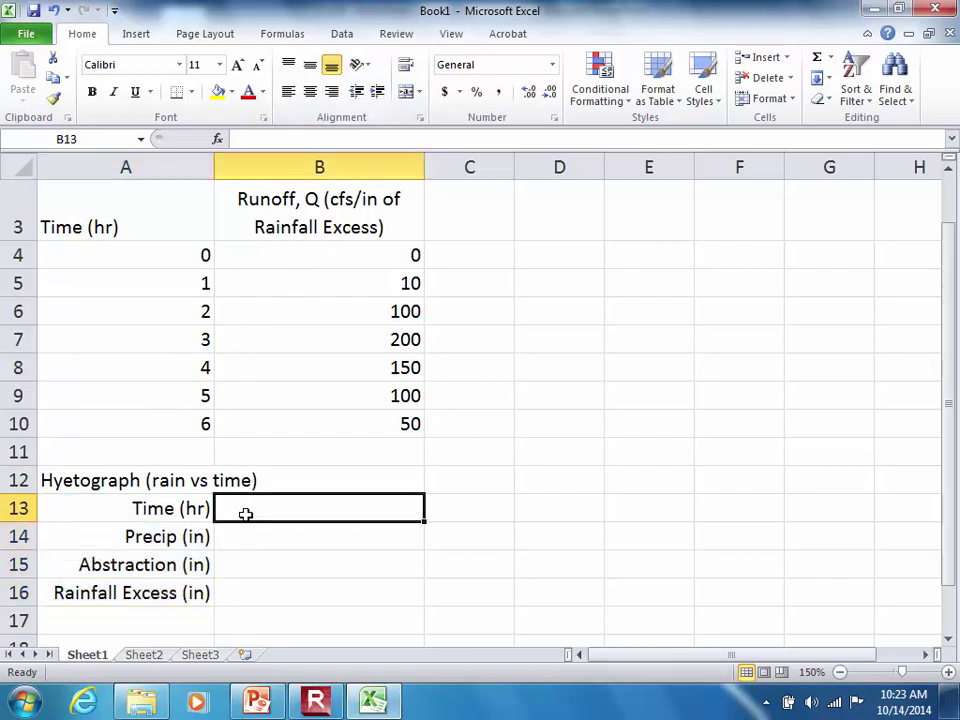
Enter the hours 1, 2, 3 and 4 across B13:E13 in the hyetograph's time row.
text(1)
key(Tab)
text(2)
key(Tab)
text(3)
key(Tab)
text(4)
key(Tab)
Check the precipitation table on the PowerPoint slide and enter 0.5, 1, 1.5 and 0.5 in B14:E14 of the Excel workbook.
key(Left)
key(Left)
key(Left)
key(Left)
key(Down)
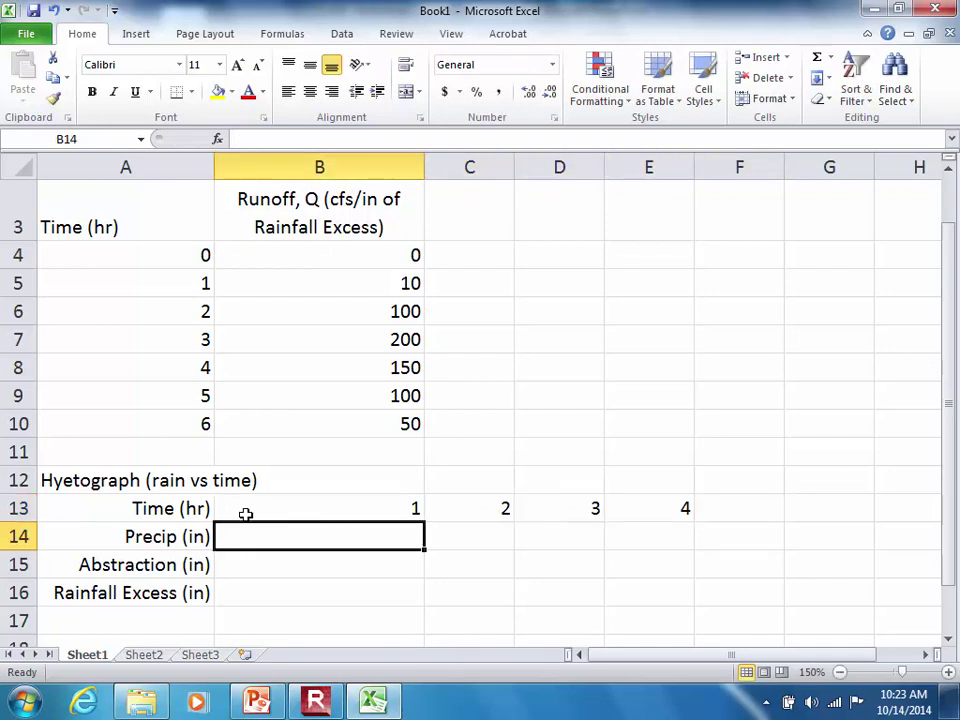
click(252, 702)
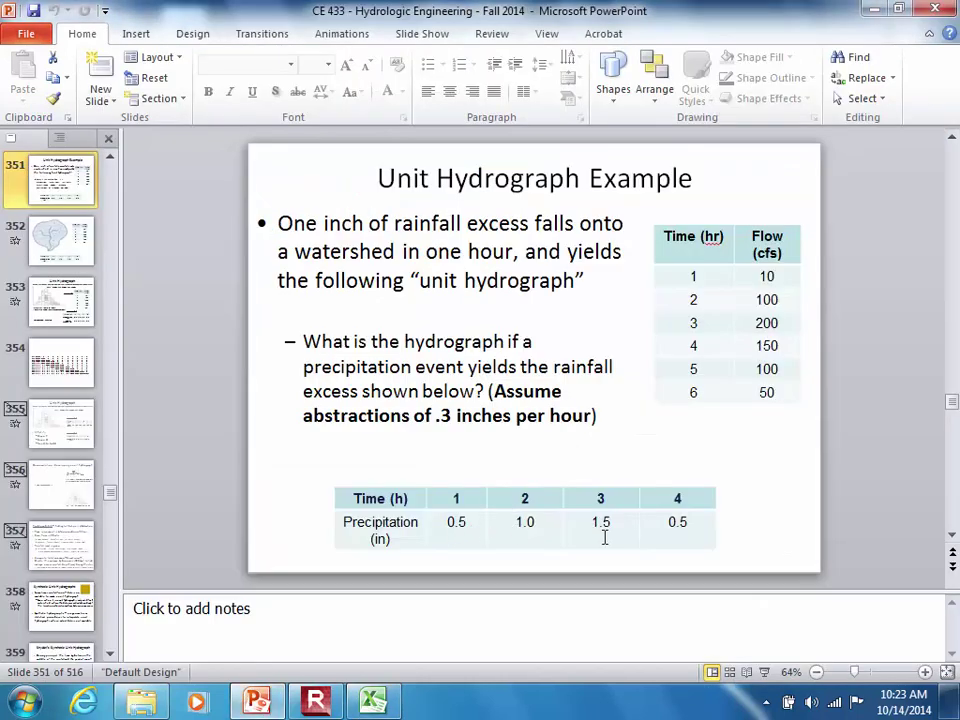
click(370, 706)
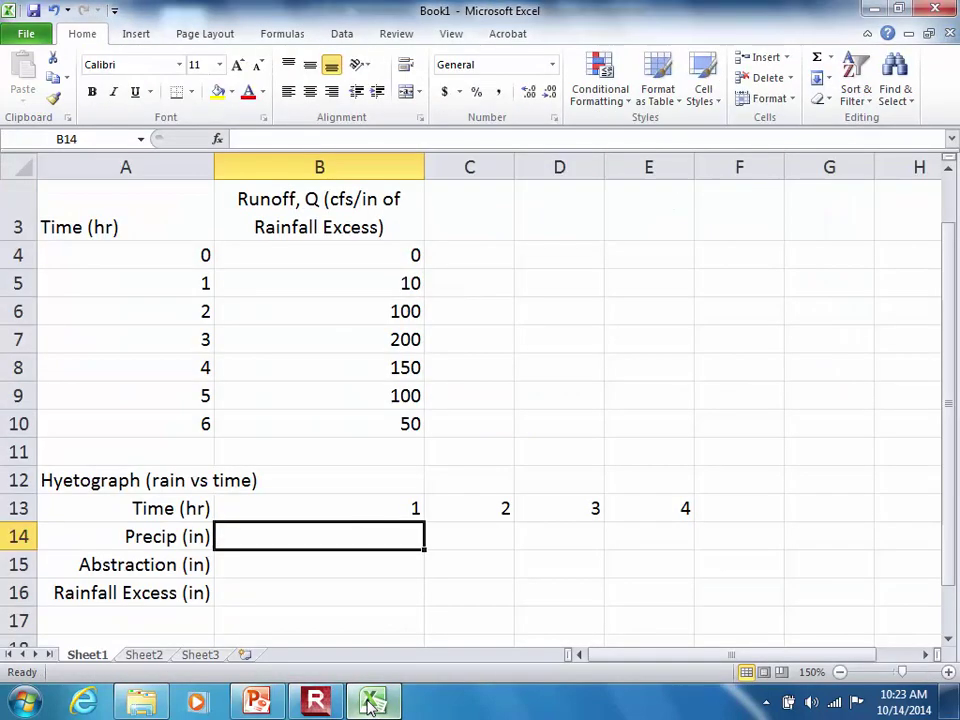
text(.5)
key(Tab)
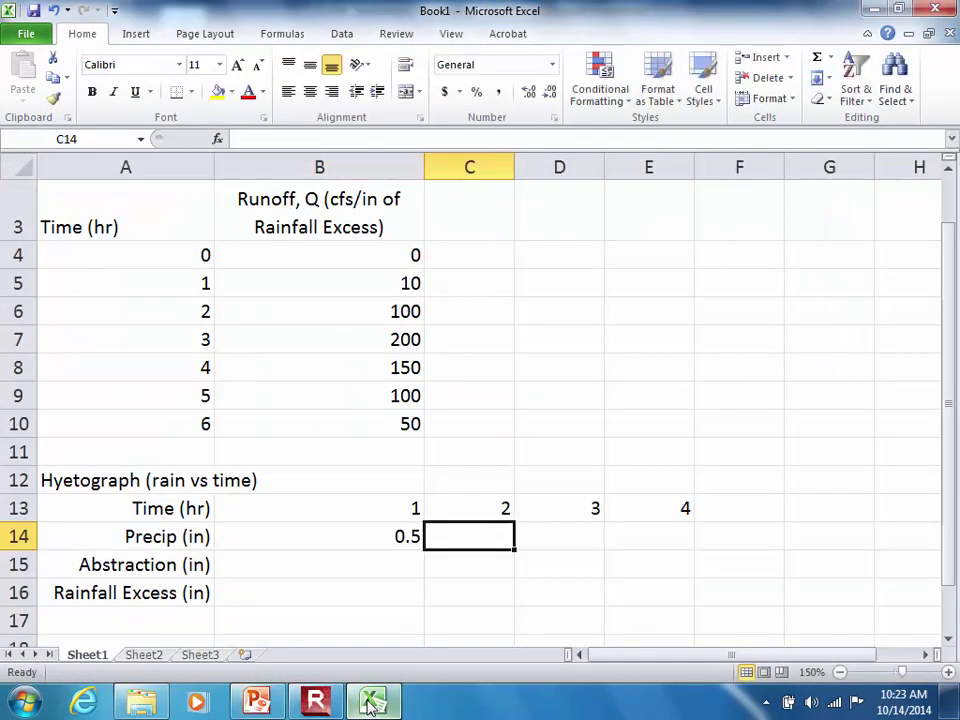
text(1)
key(Tab)
text(1.5)
key(Tab)
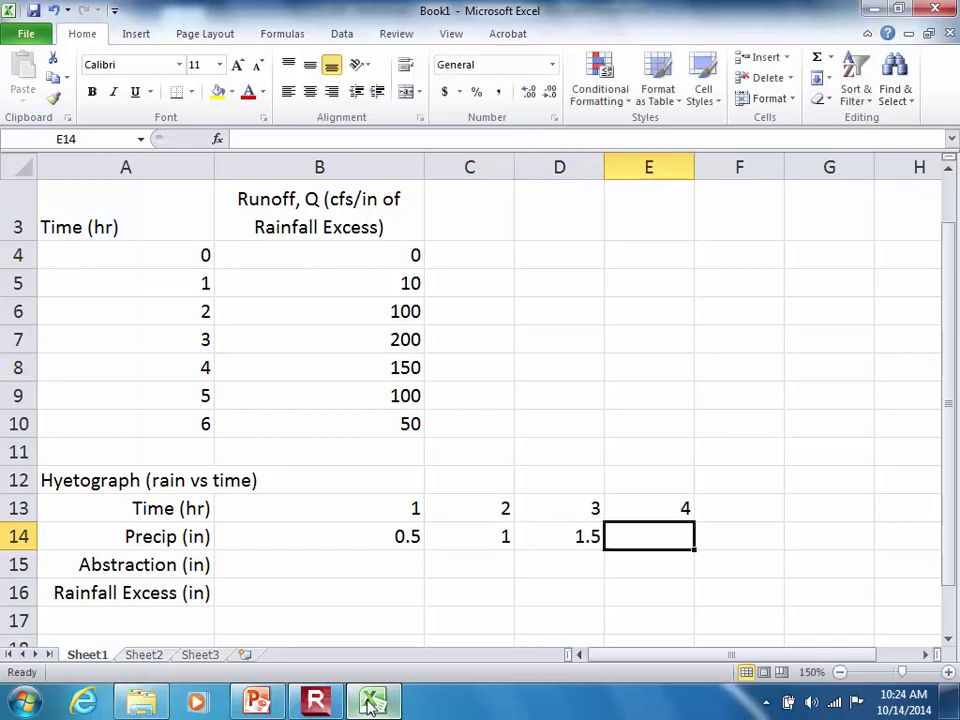
text(.5)
key(Tab)
Check the abstraction rate on the PowerPoint slide and enter 0.3 in each of B15:E15 in the Excel workbook.
click(258, 704)
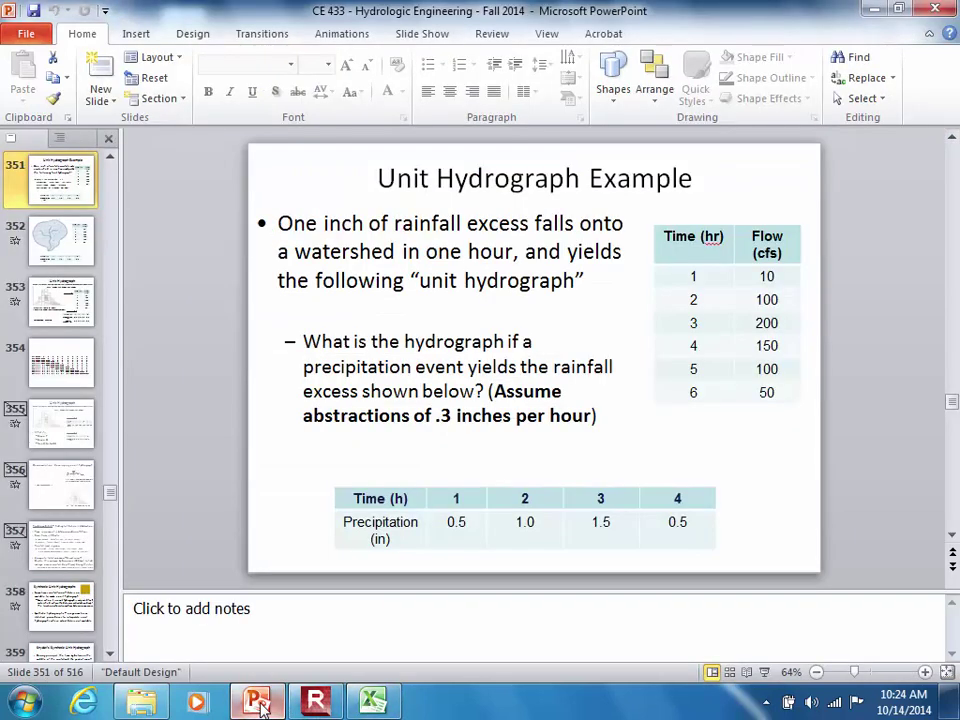
click(258, 704)
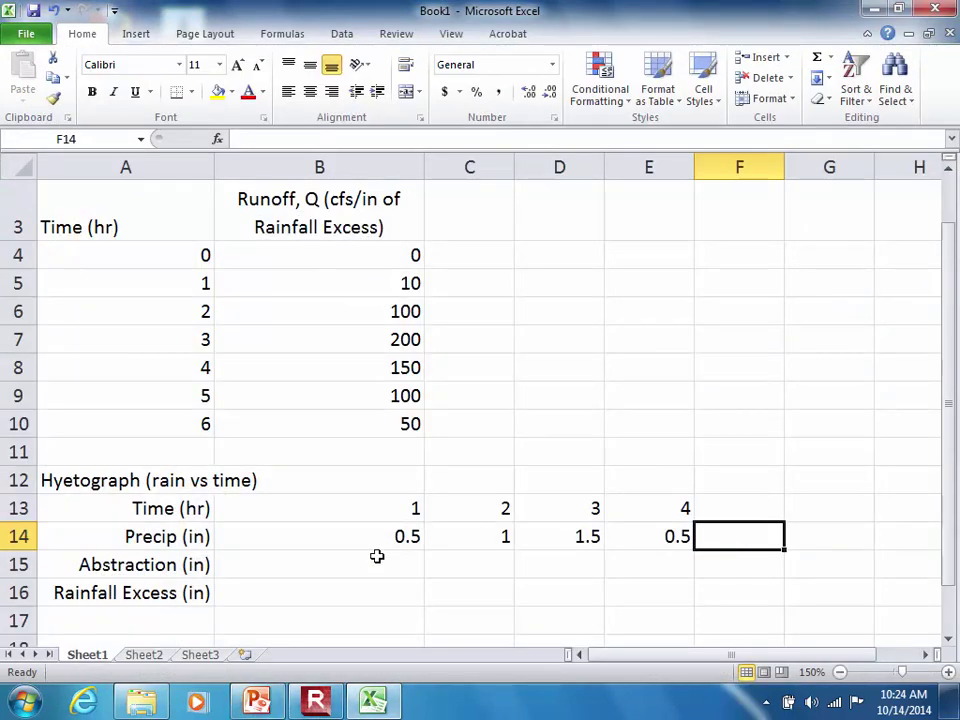
click(373, 558)
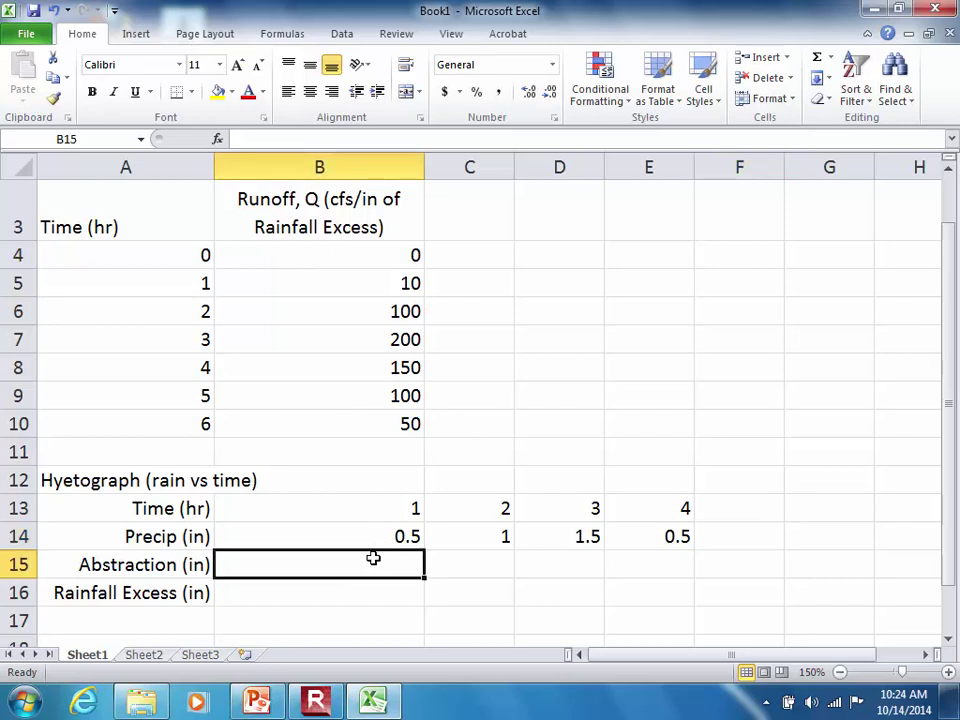
text(.3)
key(Tab)
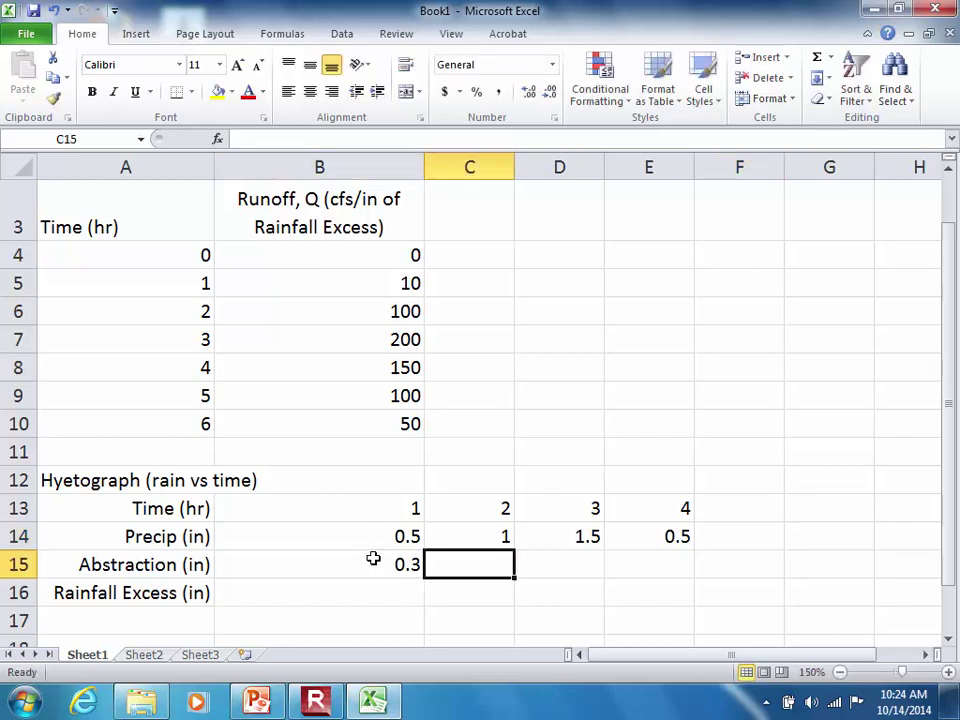
text(.3)
key(Tab)
text(.3)
key(Tab)
text(.3)
key(Tab)
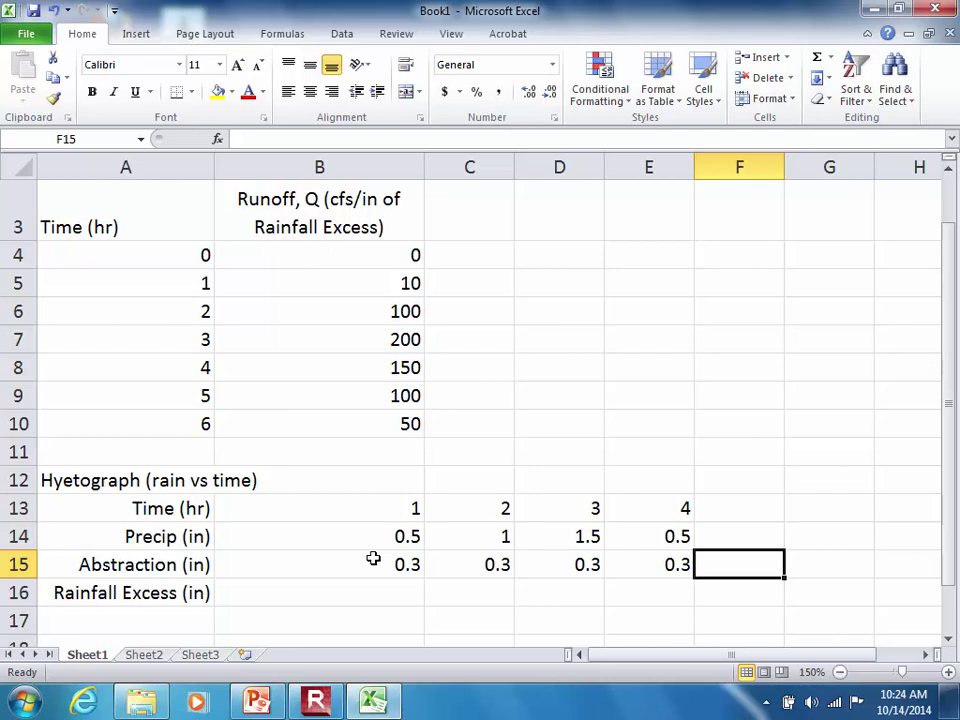
key(Left)
key(Left)
key(Left)
key(Left)
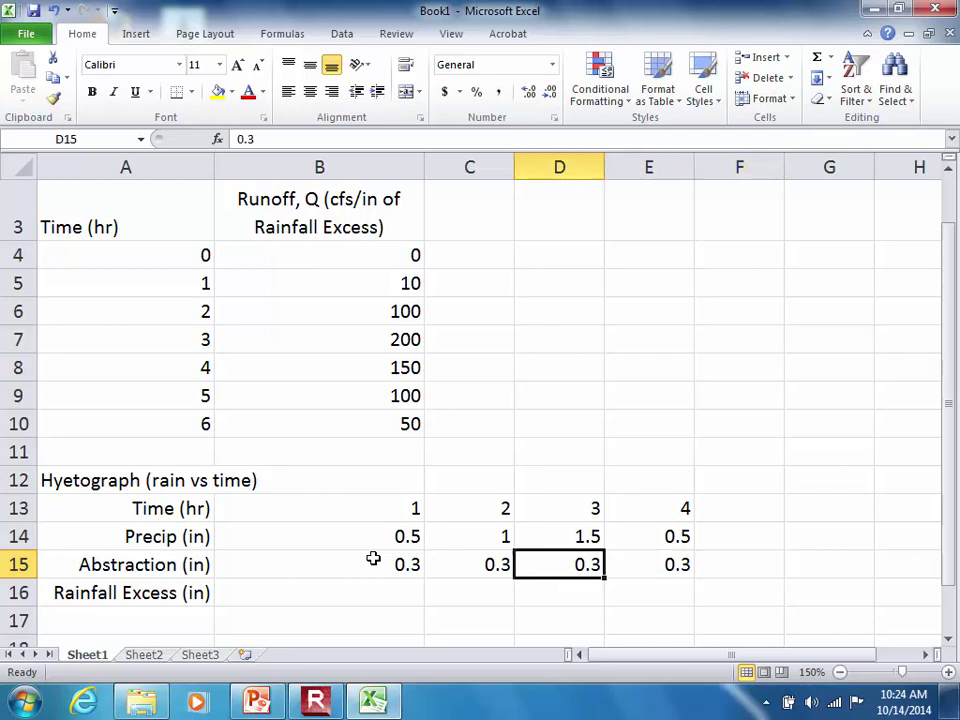
key(Right)
key(Right)
key(Right)
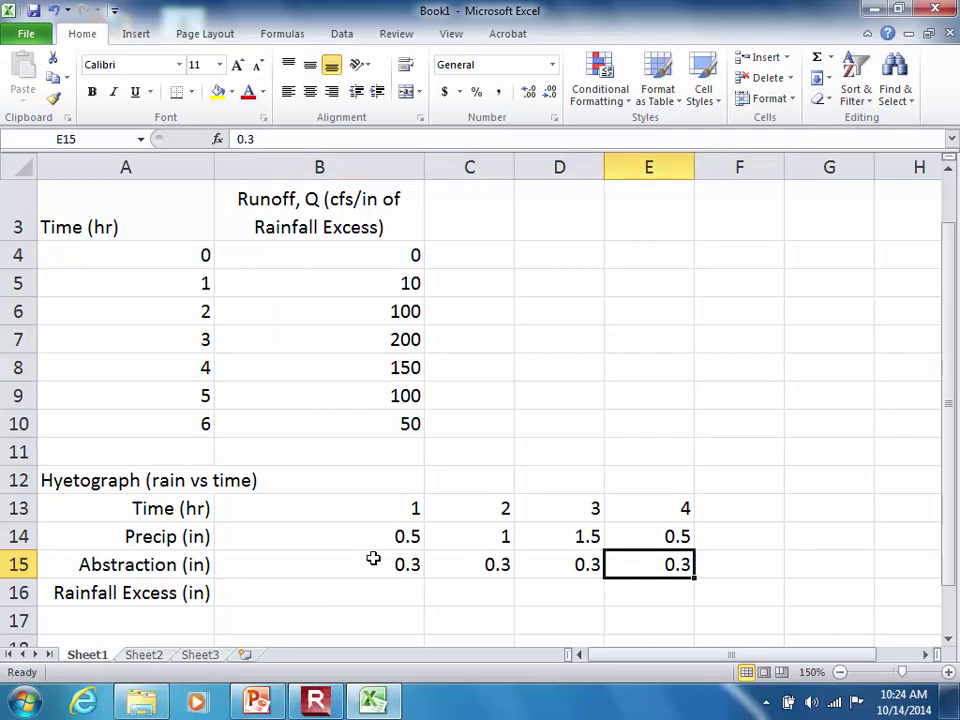
key(Left)
key(Left)
key(Left)
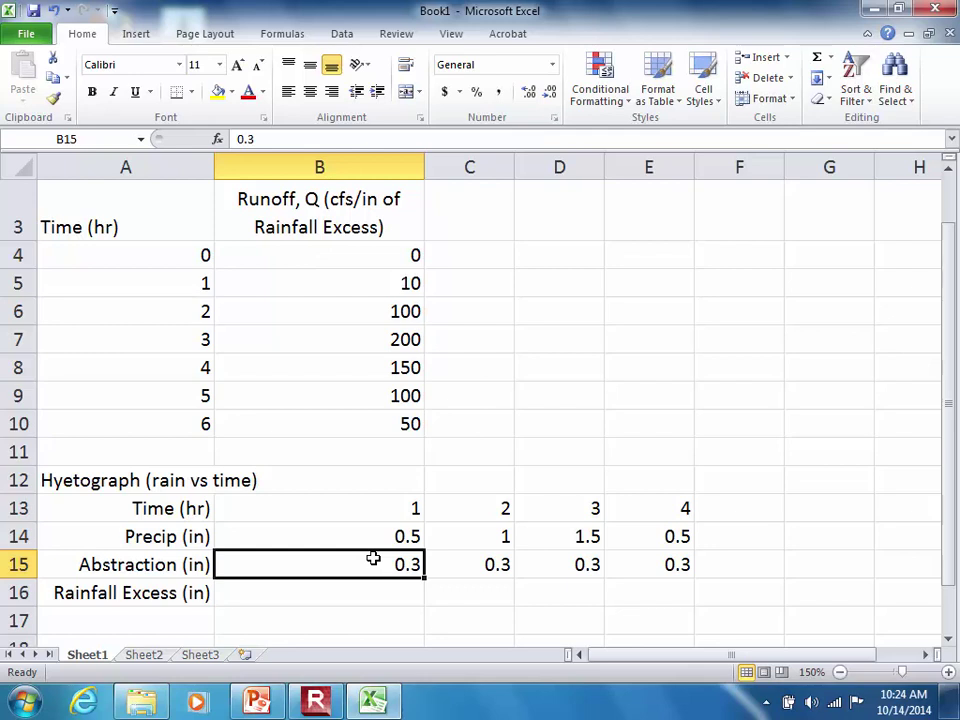
key(Right)
key(Right)
key(Right)
Calculate the rainfall excess in B16 with =B14-B15 and fill the formula across to E16.
key(Left)
key(Left)
key(Left)
key(Down)
text(=)
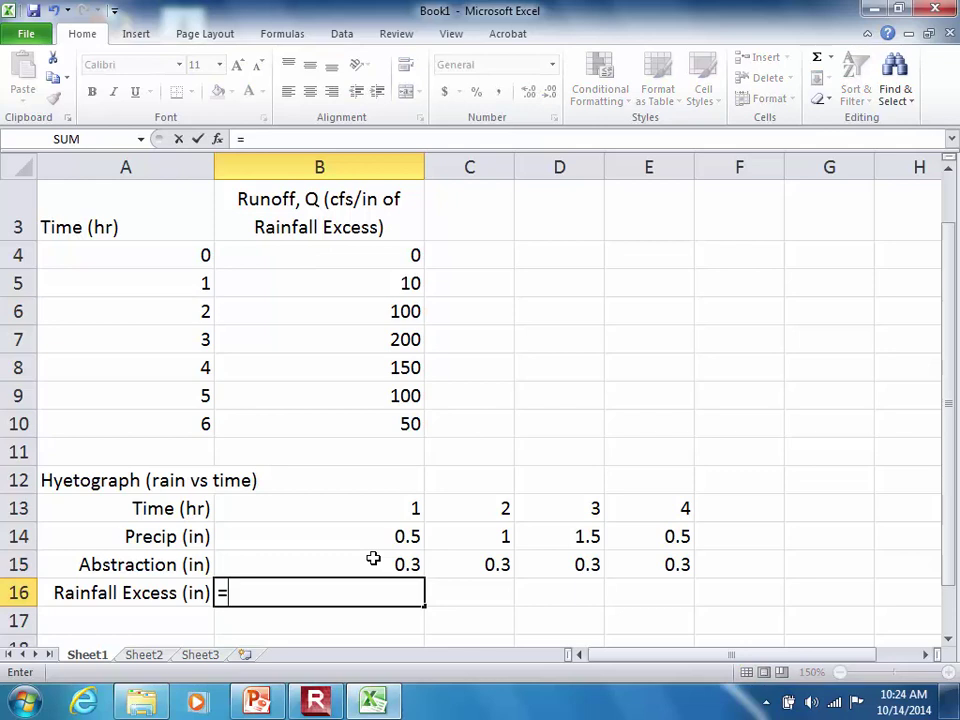
click(376, 536)
text(-)
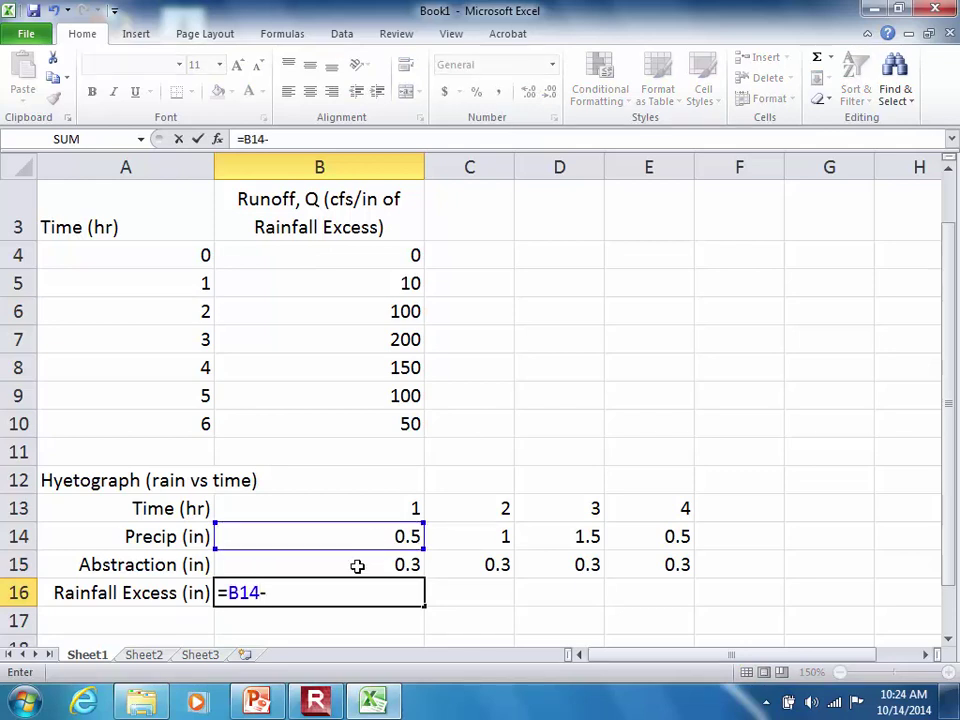
click(358, 566)
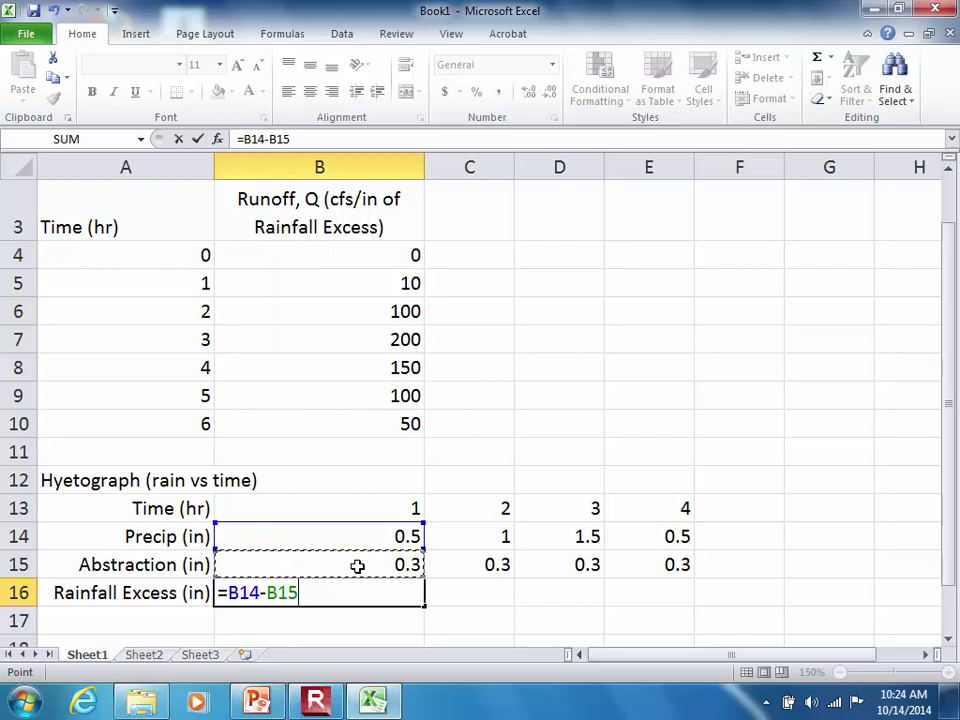
key(Return)
key(Up)
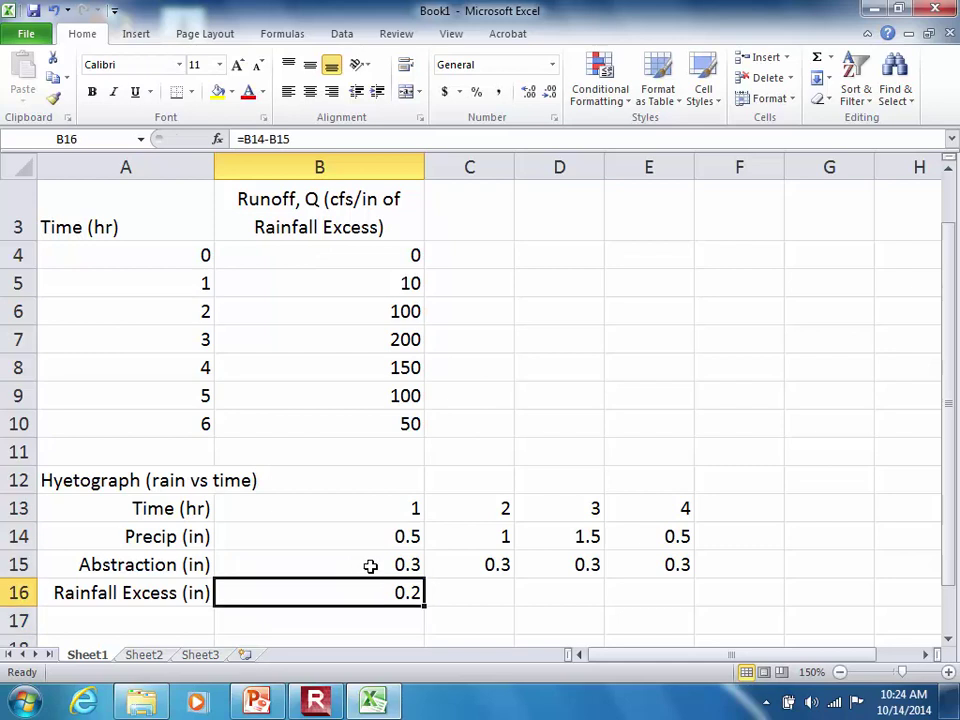
drag(426, 603, 669, 594)
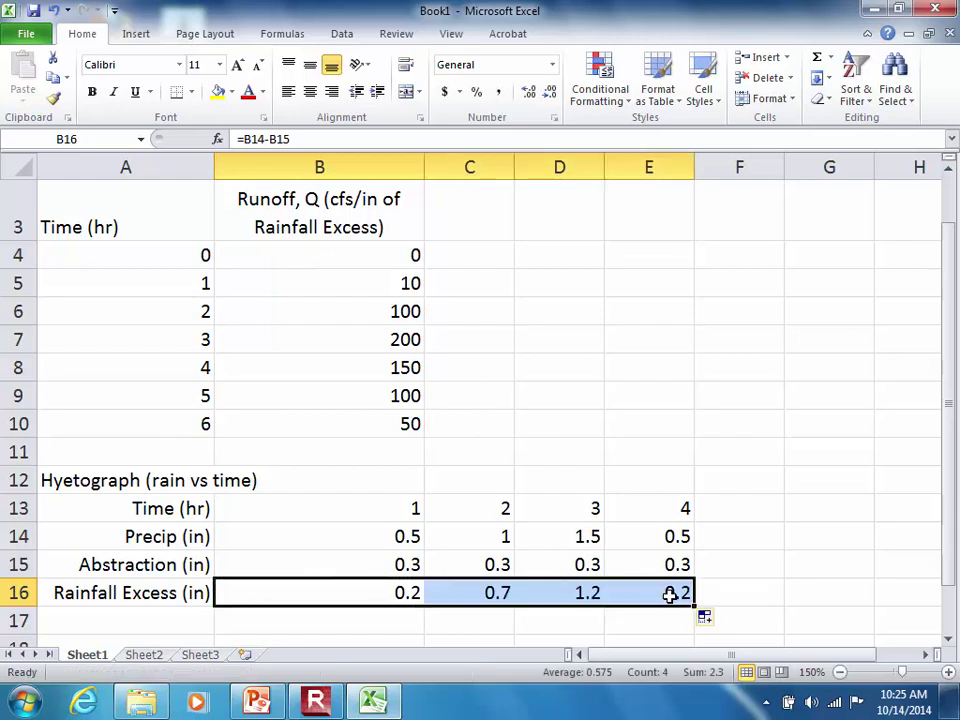
Review the precipitation table on the Unit Hydrograph Example slide in PowerPoint and return to the Excel workbook.
click(737, 572)
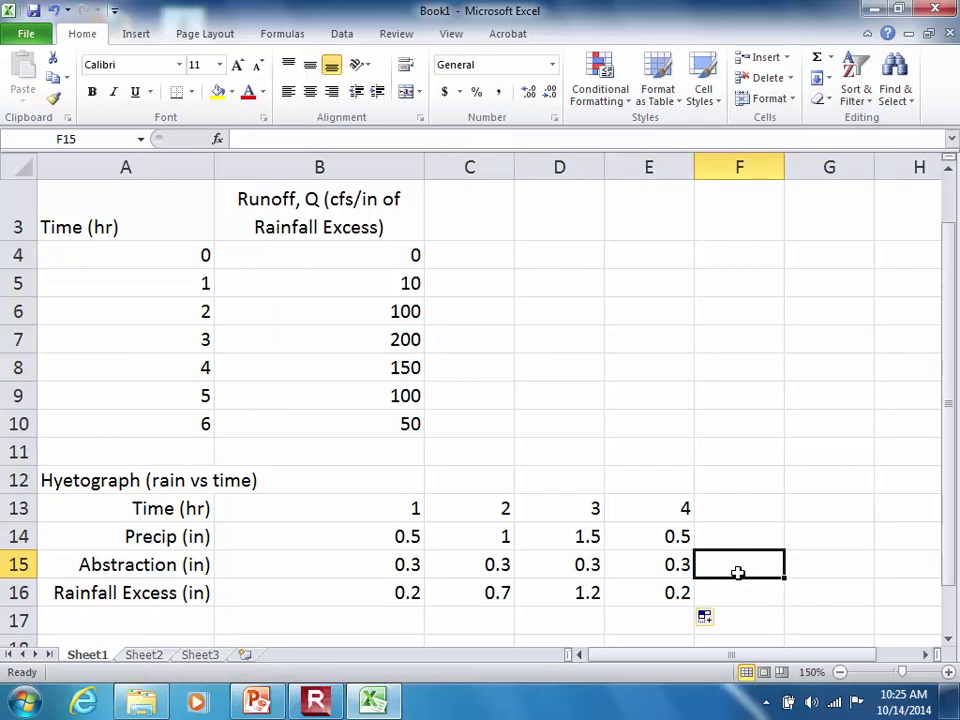
key(Up)
key(Up)
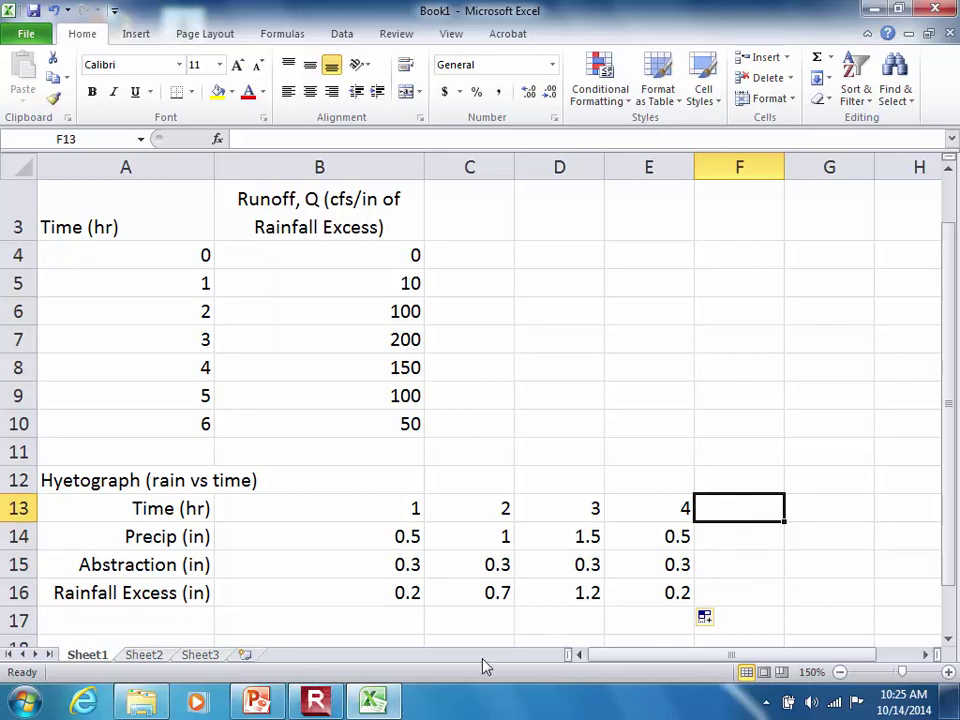
click(256, 700)
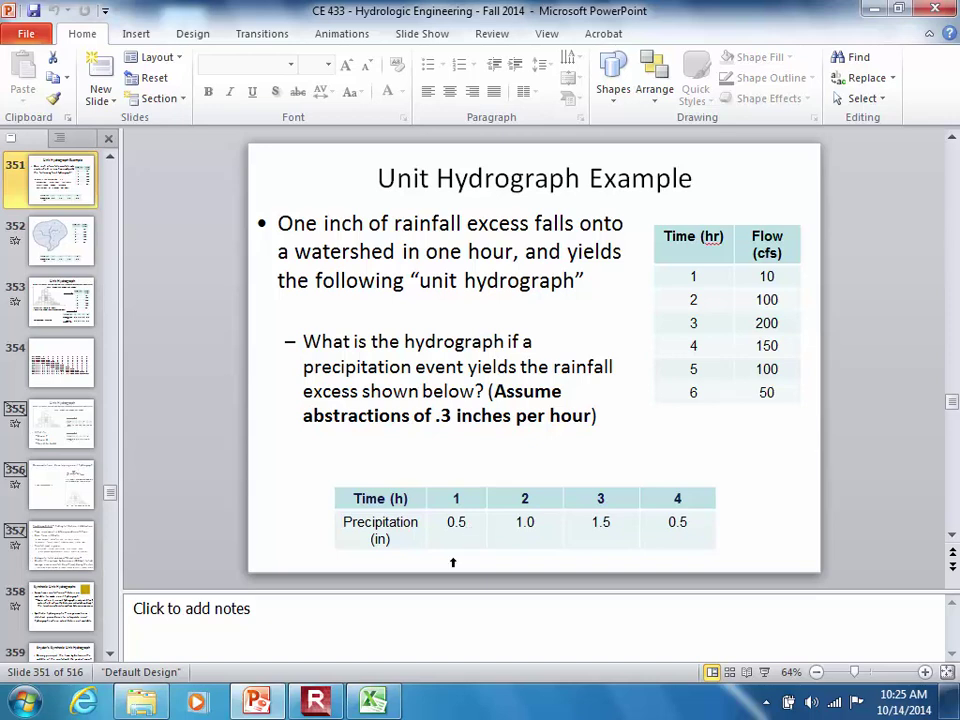
click(373, 702)
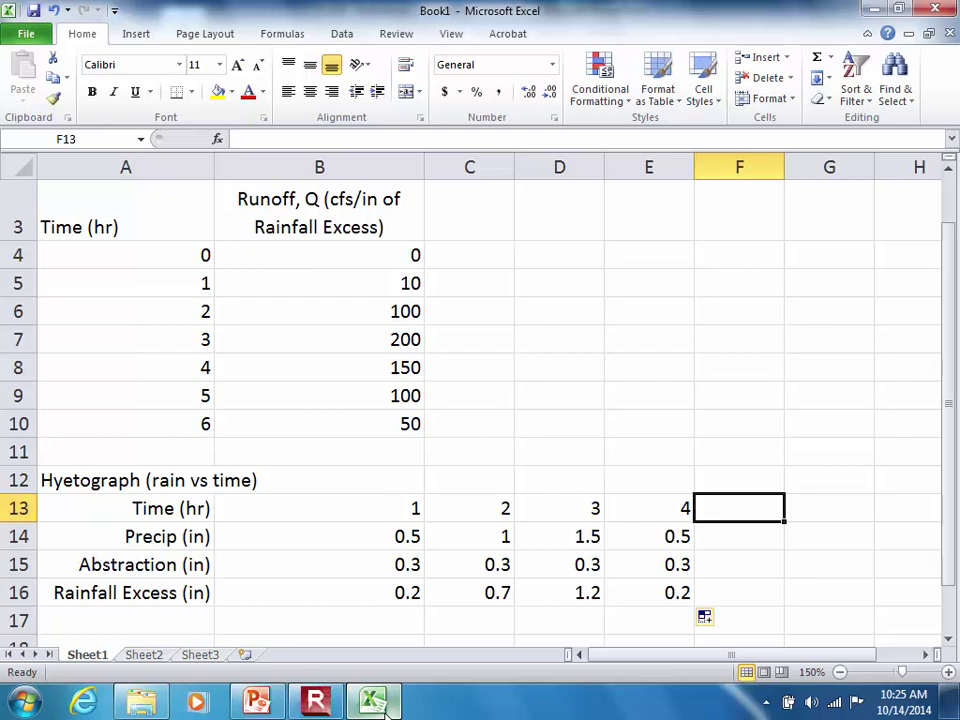
key(Down)
key(Down)
key(Down)
key(Down)
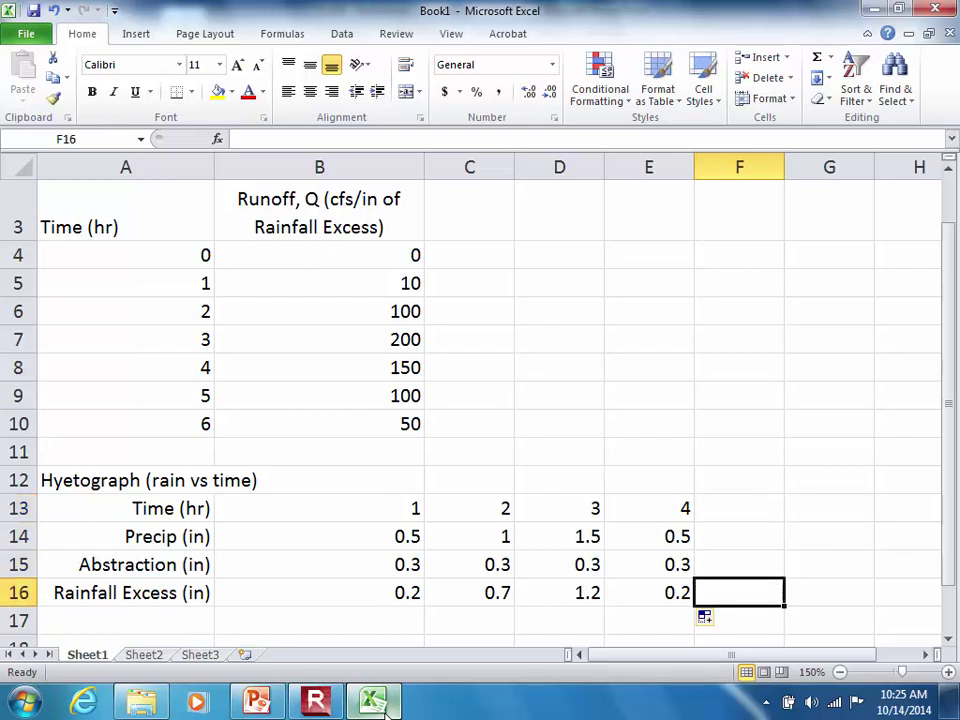
key(Left)
key(Down)
key(Left)
key(Left)
key(Left)
key(Left)
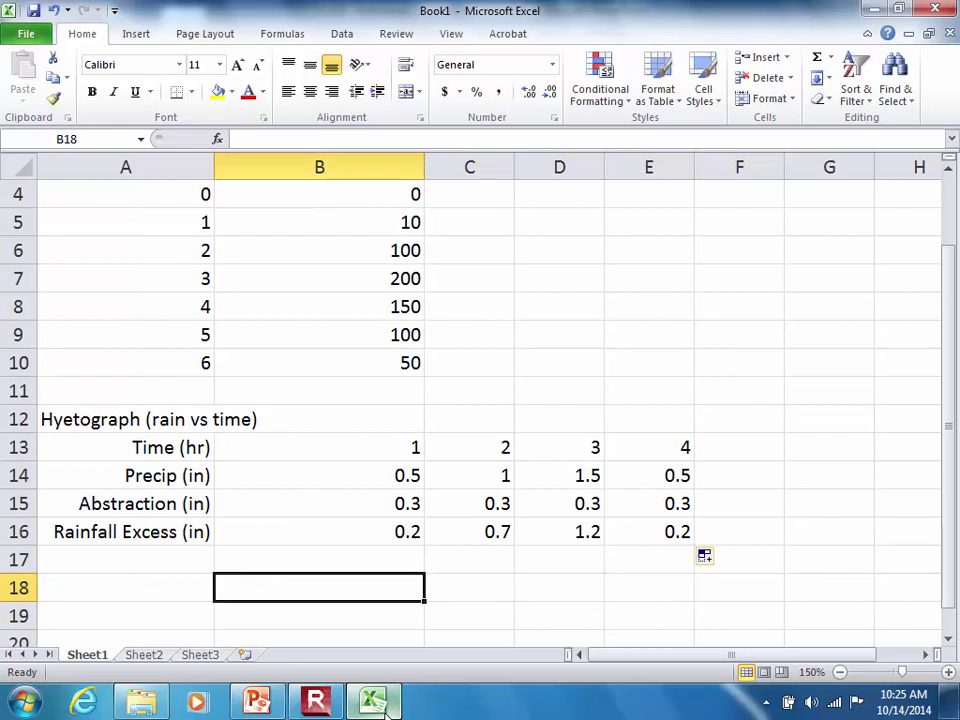
Make only the word "Unit" bold in the "Unit Hydrograph" title in A1.
key(Up)
key(ctrl+Up)
key(ctrl+Up)
key(ctrl+Up)
key(ctrl+Up)
key(ctrl+Up)
key(ctrl+Up)
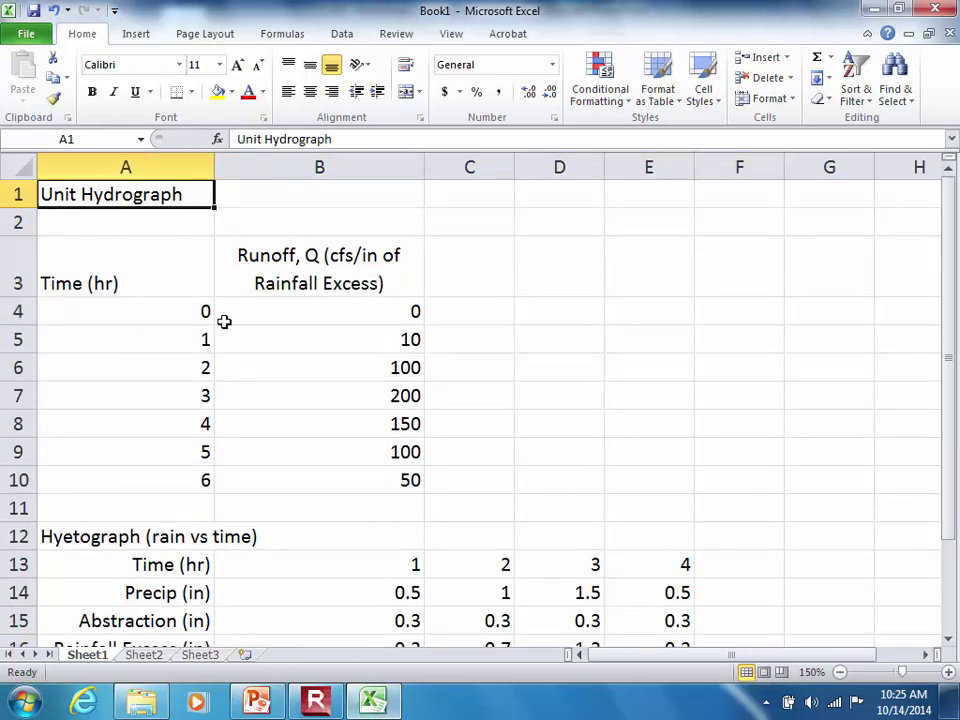
drag(257, 139, 206, 147)
key(shift+Right)
key(shift+Right)
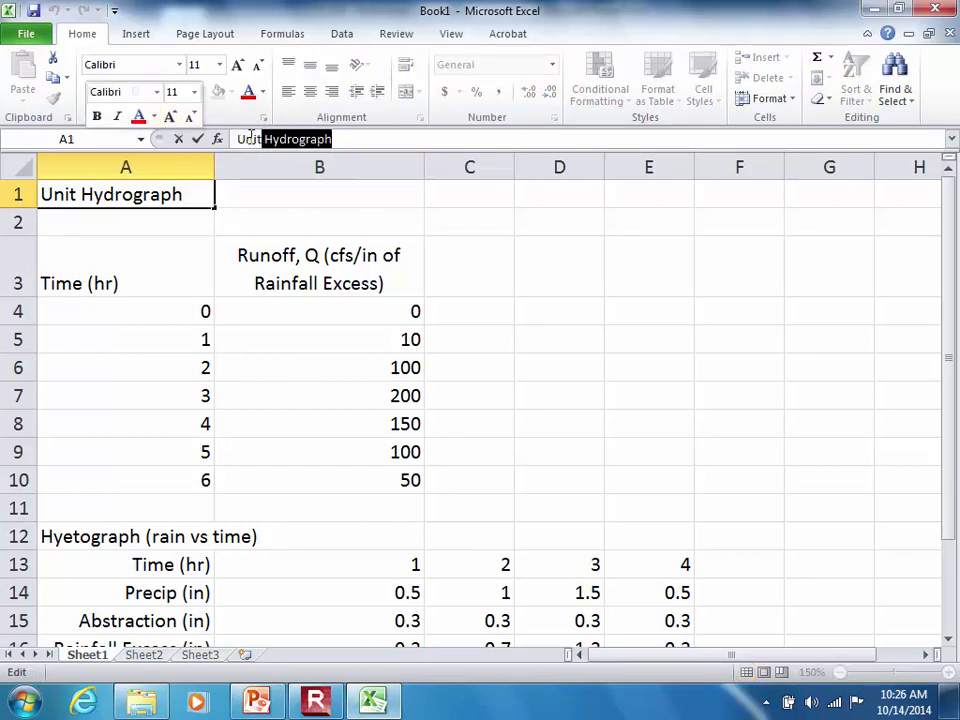
click(252, 139)
double_click(252, 139)
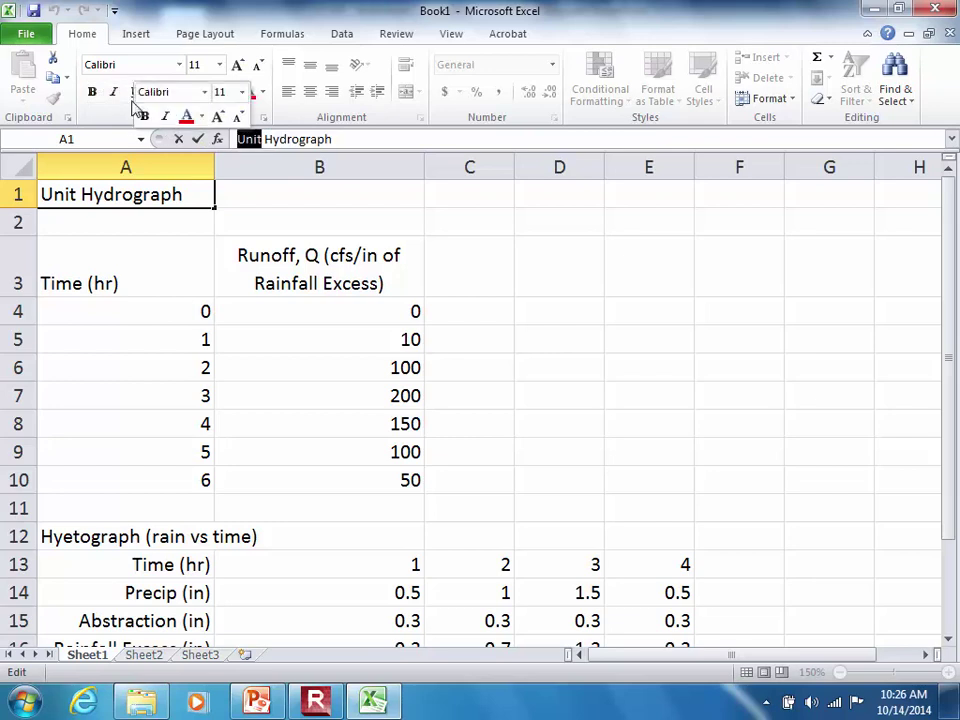
click(92, 92)
click(181, 260)
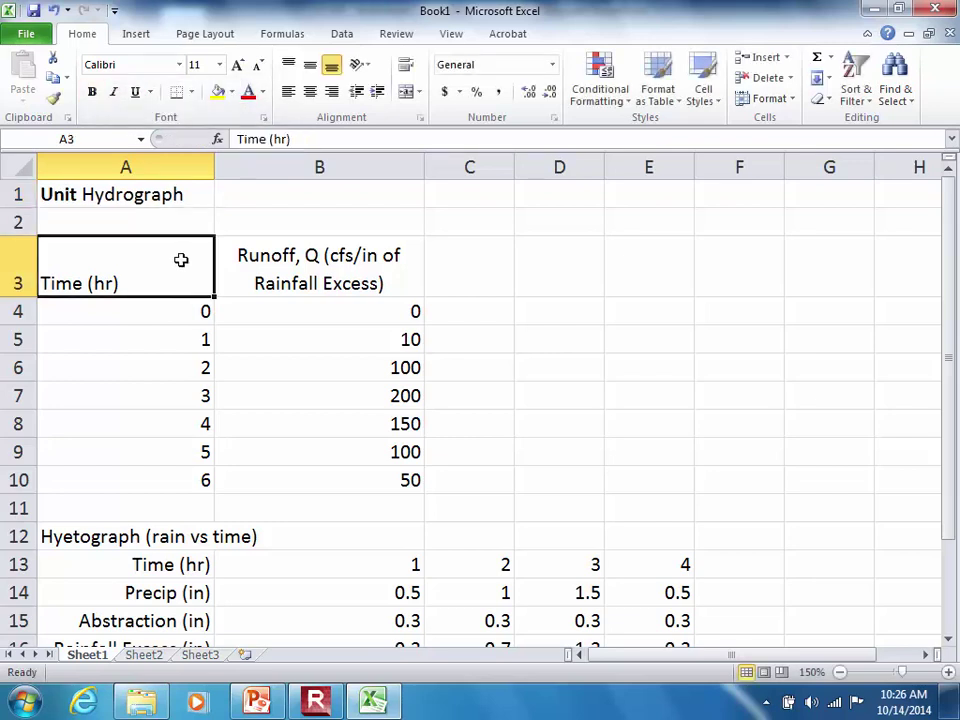
Make only the letters "Hyeto" bold in the hyetograph title in A12.
key(Down)
key(Down)
key(Down)
key(Down)
key(Down)
key(Down)
key(Down)
key(Down)
key(Down)
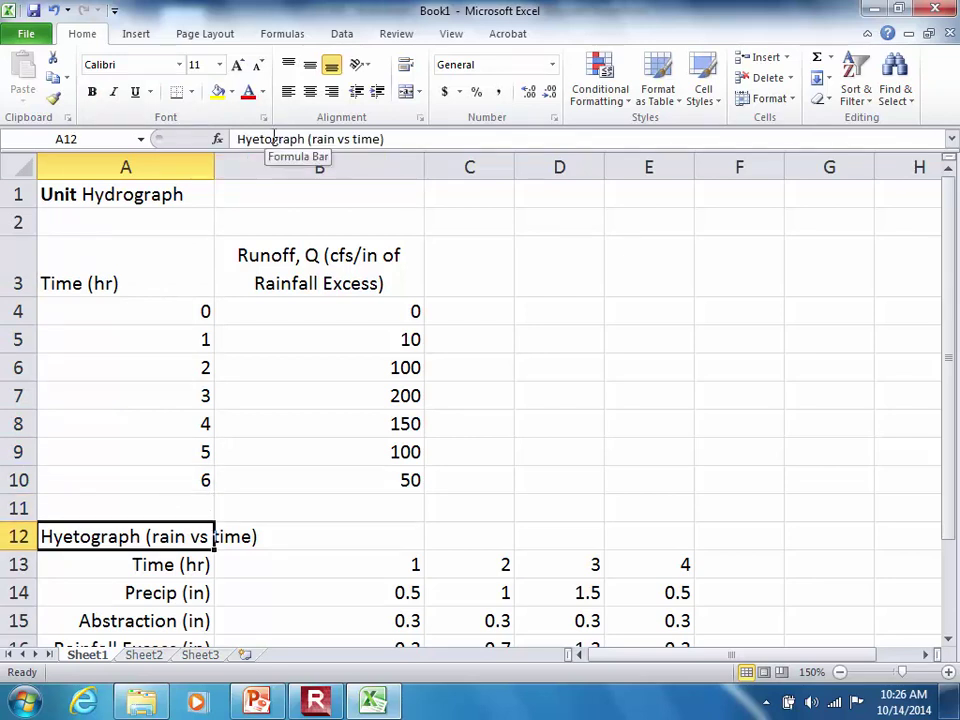
drag(272, 139, 238, 139)
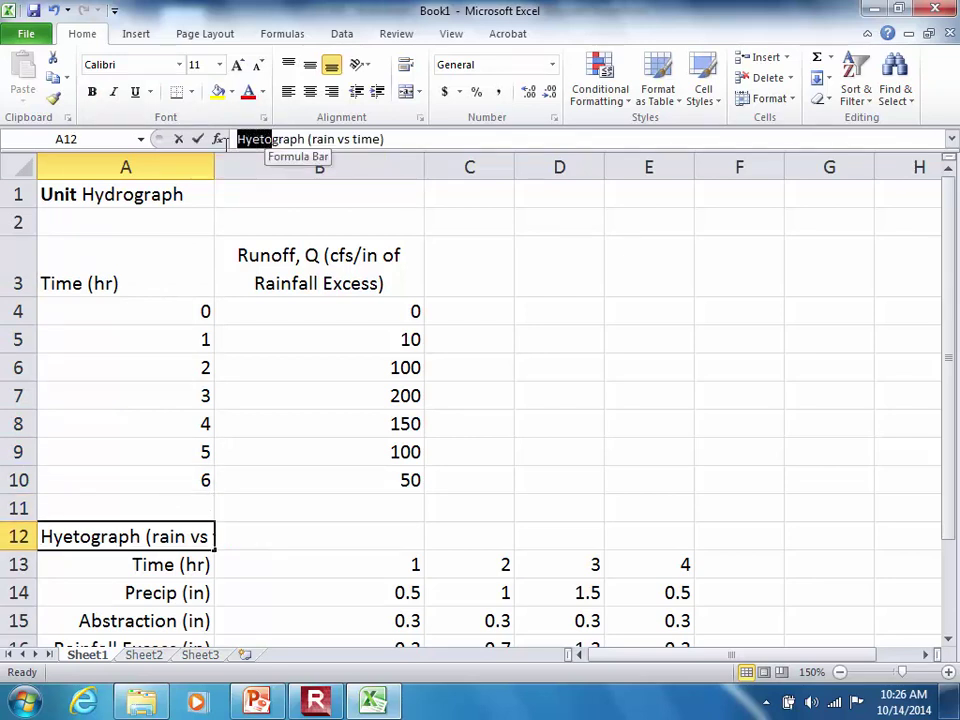
click(92, 92)
key(Return)
Enter the title "Resulting Runoff Hydrograph" in A18 below the hyetograph table.
key(Down)
key(Down)
key(Down)
key(Down)
key(Down)
key(Down)
key(Down)
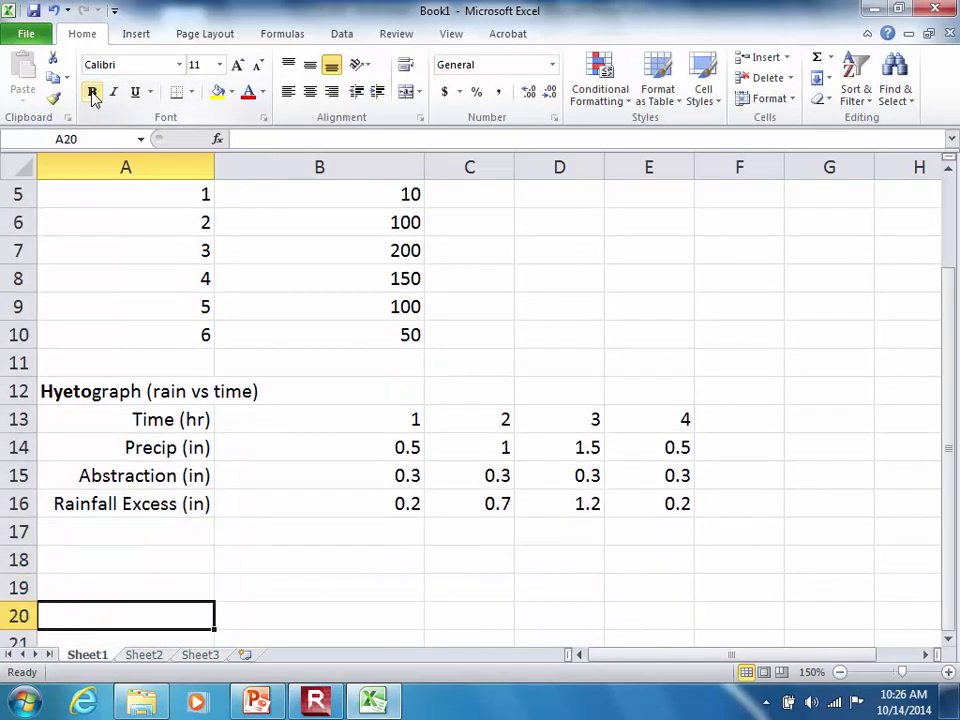
key(Down)
key(Up)
key(Up)
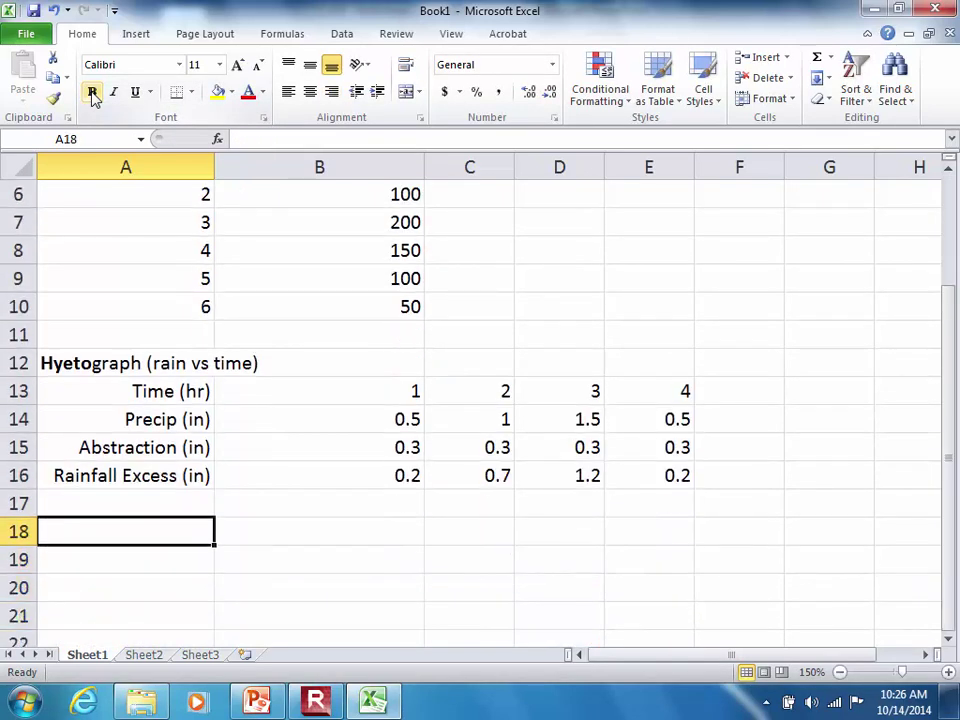
text(Result)
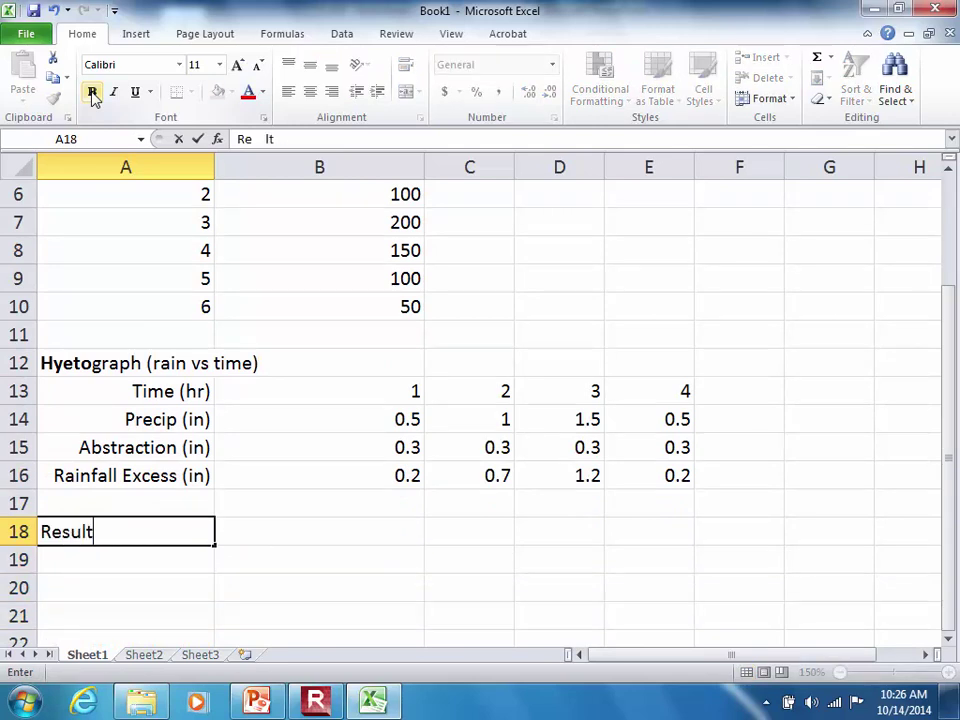
text(ing Runoff )
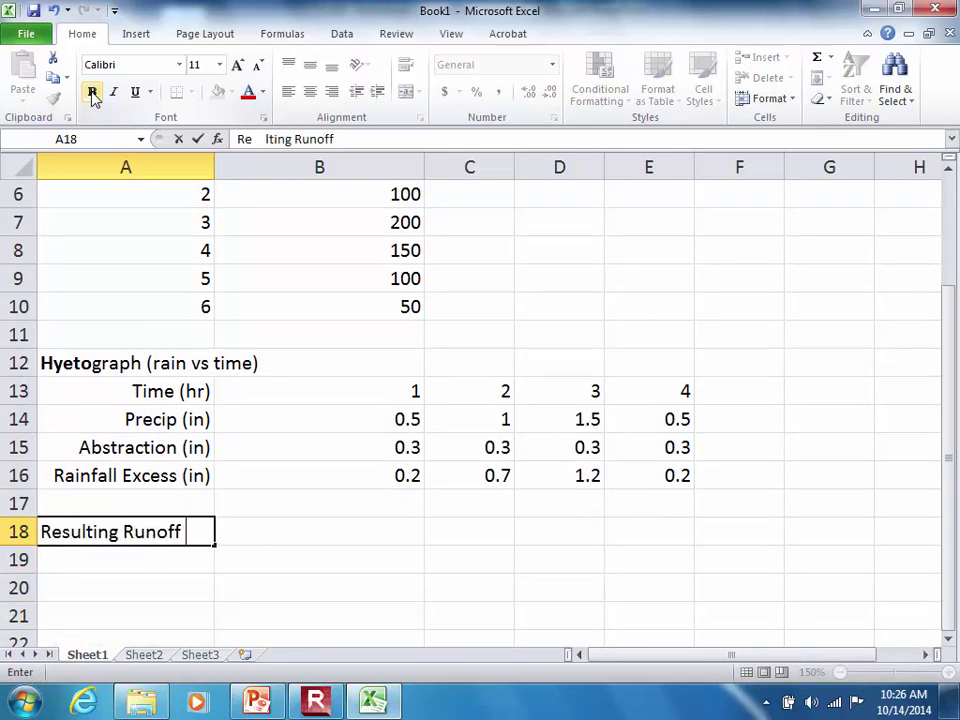
text(Hydrograph)
key(Return)
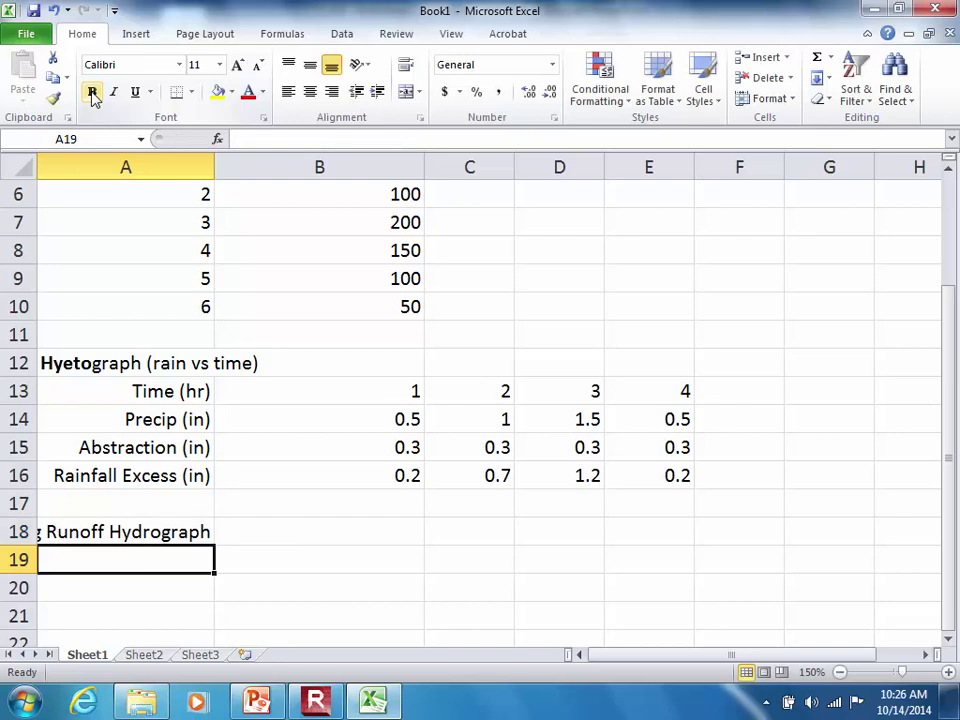
Left-align the "Resulting Runoff Hydrograph" title in A18 and make only the word "Runoff" bold.
key(Up)
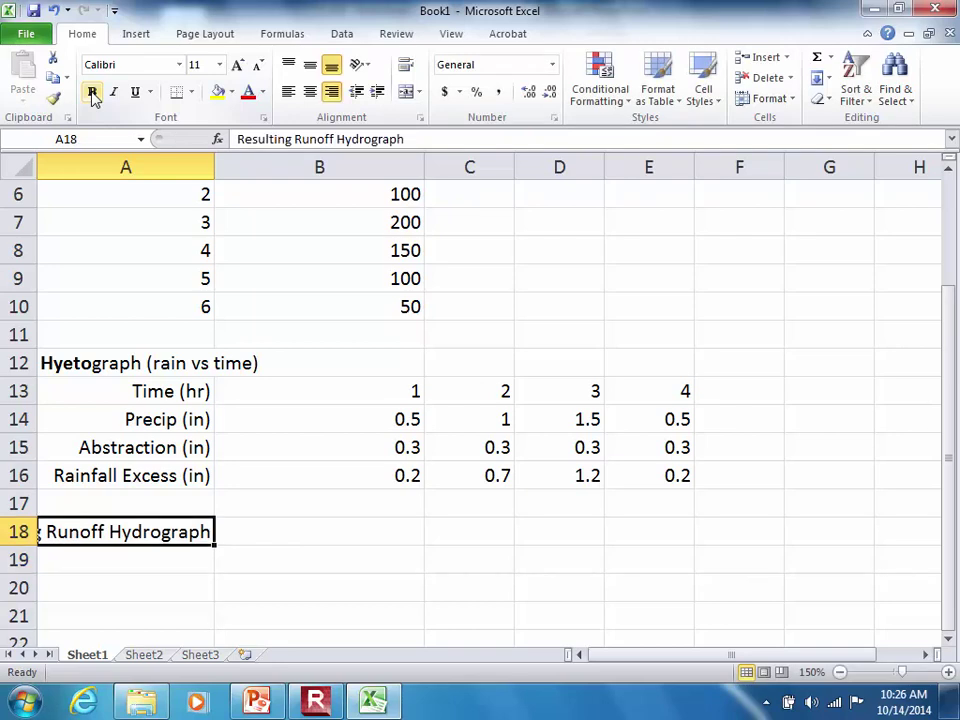
click(288, 92)
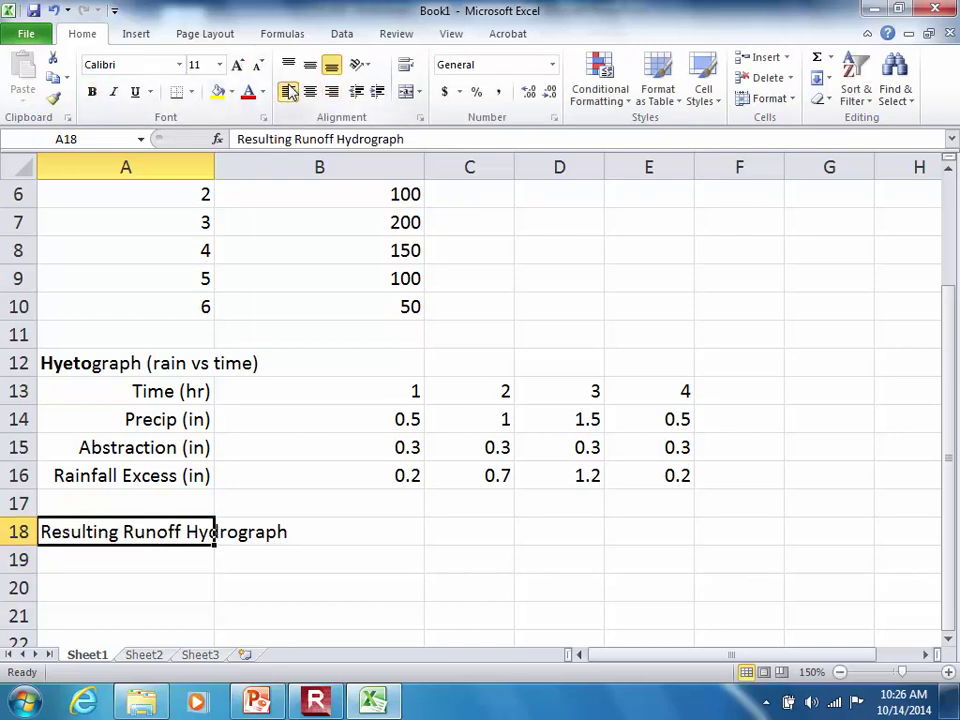
click(312, 139)
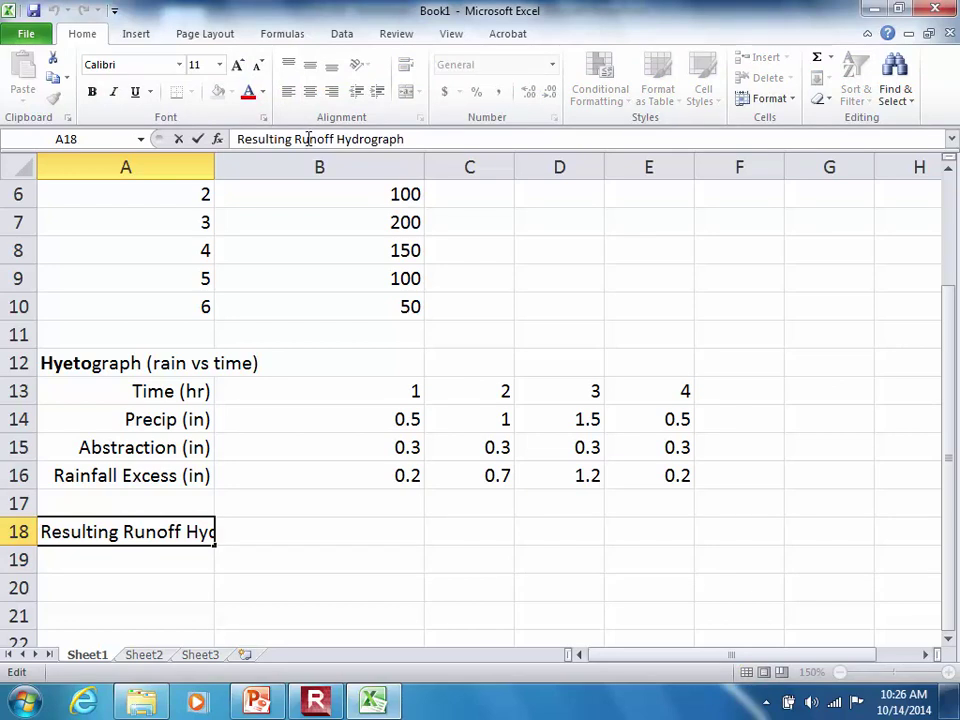
drag(296, 139, 335, 139)
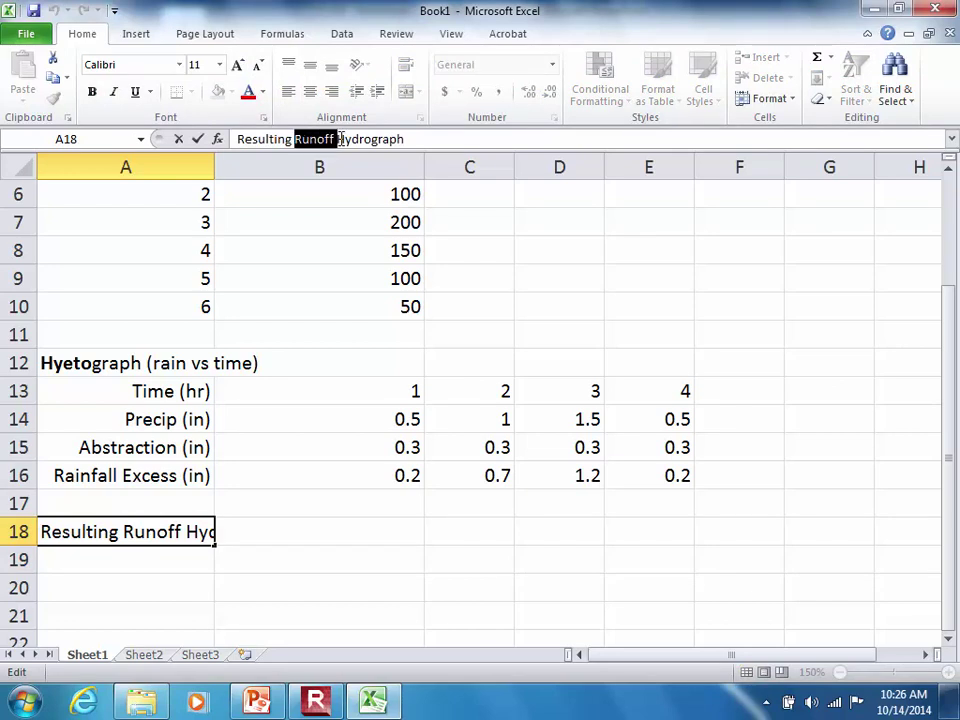
click(99, 93)
key(Return)
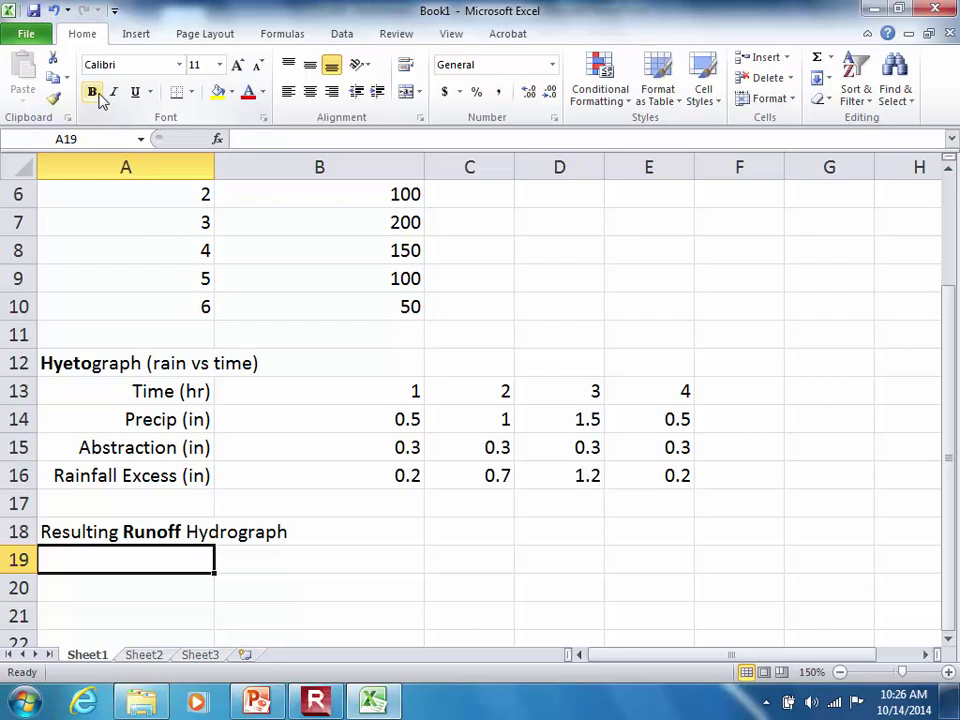
Add the heading "Time (hr)" in A19 and fill the hours 0 to 10 down A20:A30.
text(Time (hr))
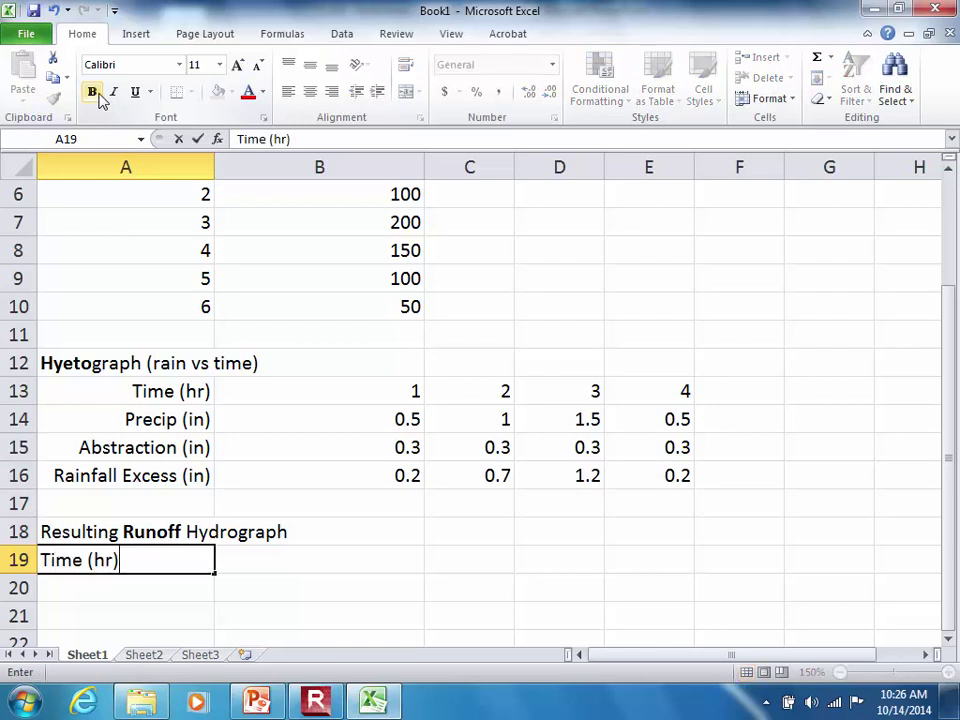
key(Return)
text(0)
key(Return)
text(1)
key(Return)
key(Up)
key(Up)
key(shift+Down)
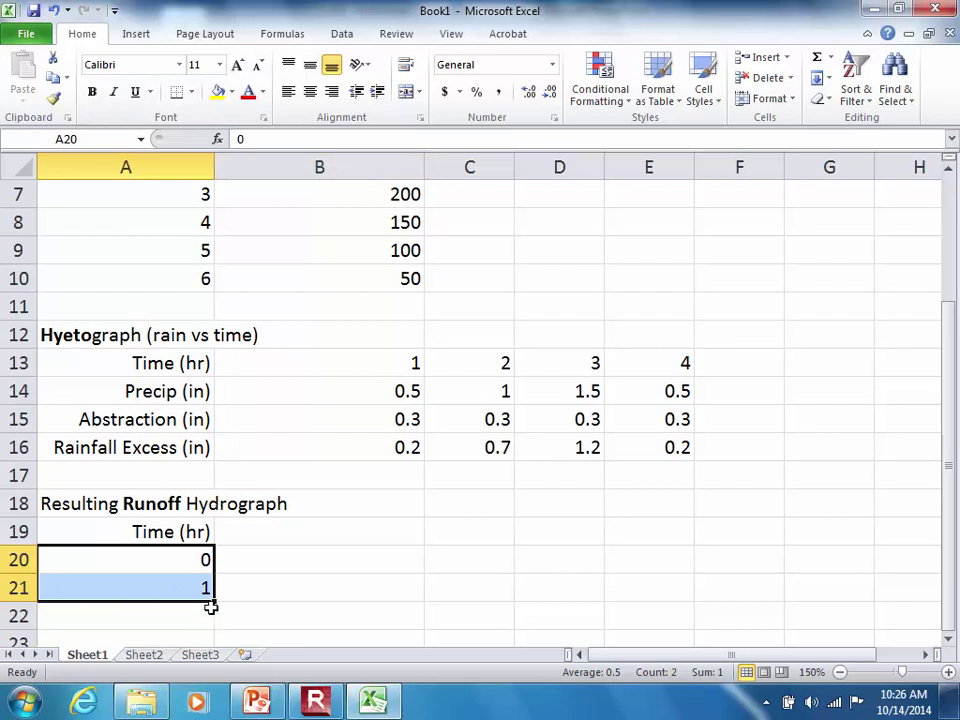
mouse_move(215, 601)
mouse_down()
mouse_move(213, 654)
mouse_move(213, 578)
mouse_up()
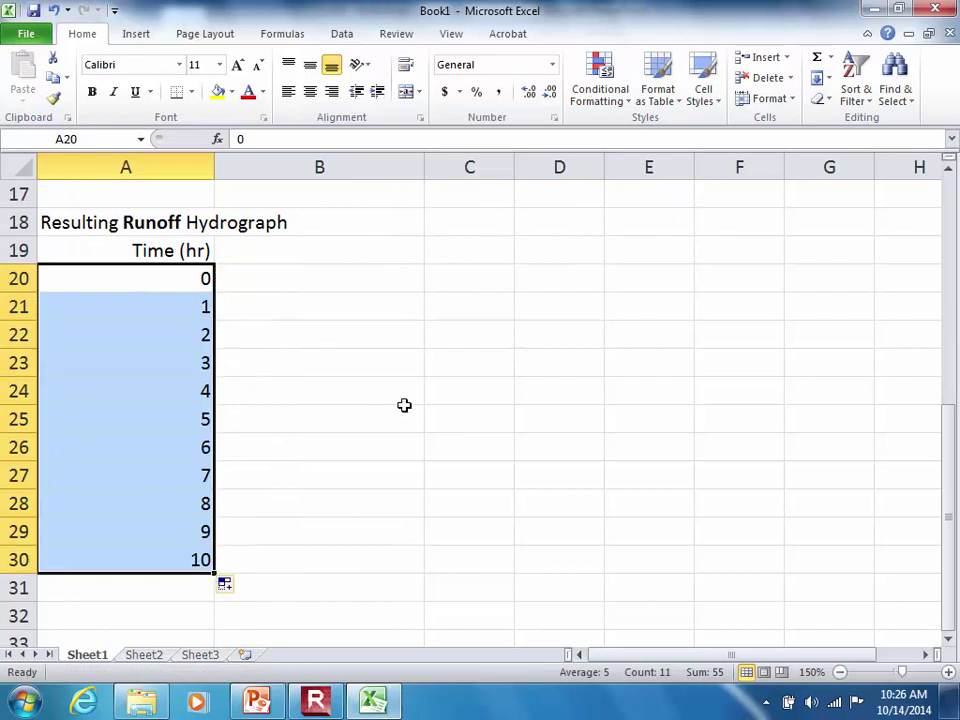
Enter the heading "What was the rainfall excess during hour...." in B18, beside the runoff hydrograph title.
drag(951, 461, 938, 379)
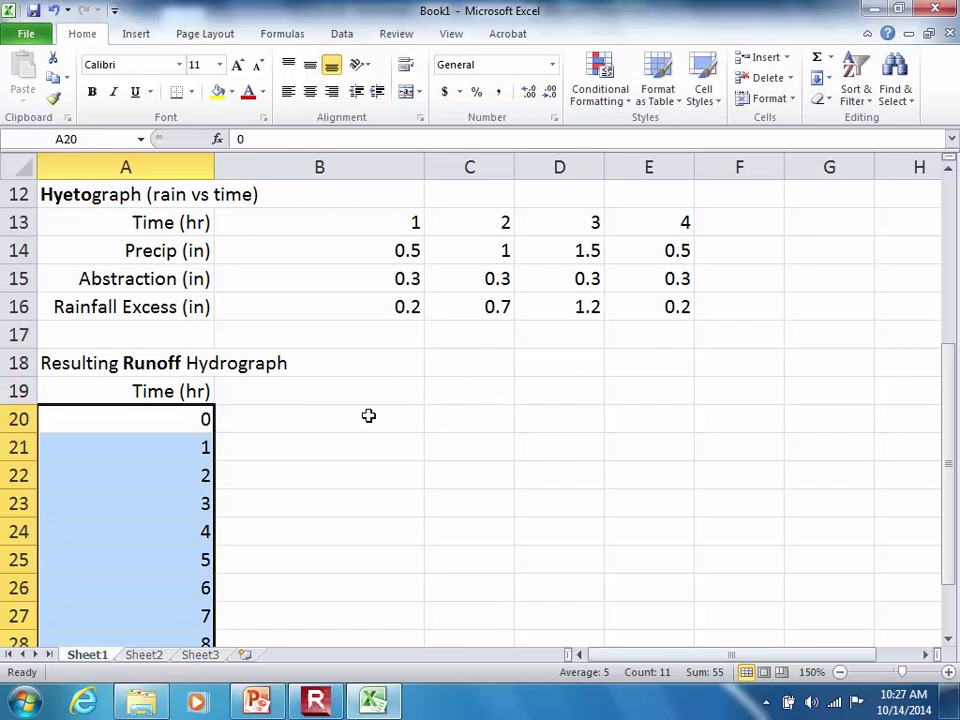
click(256, 384)
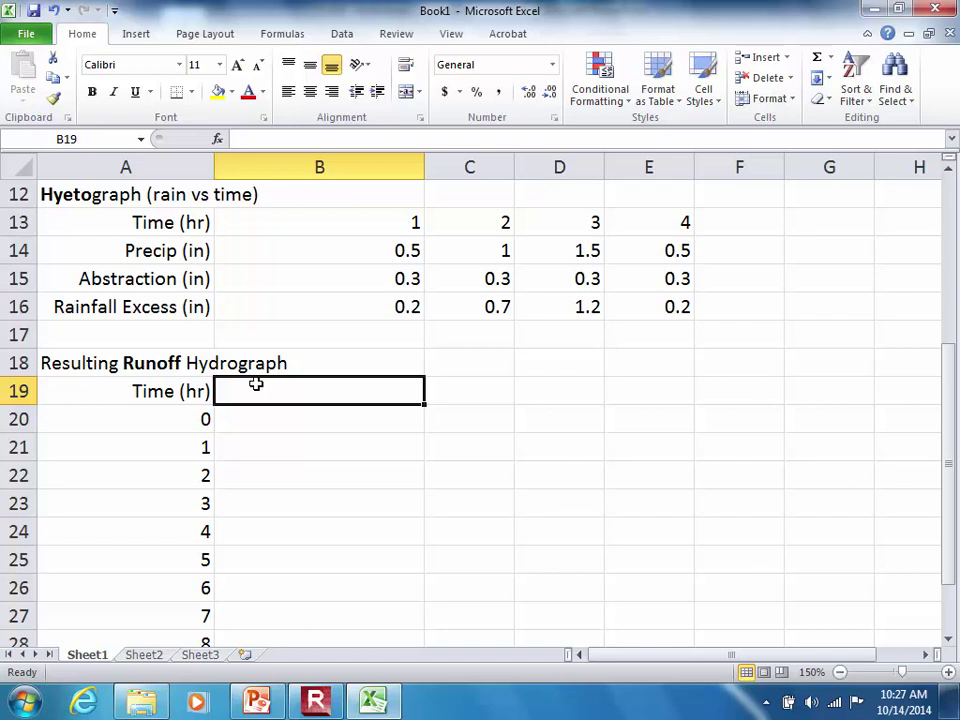
key(Up)
text(Wh)
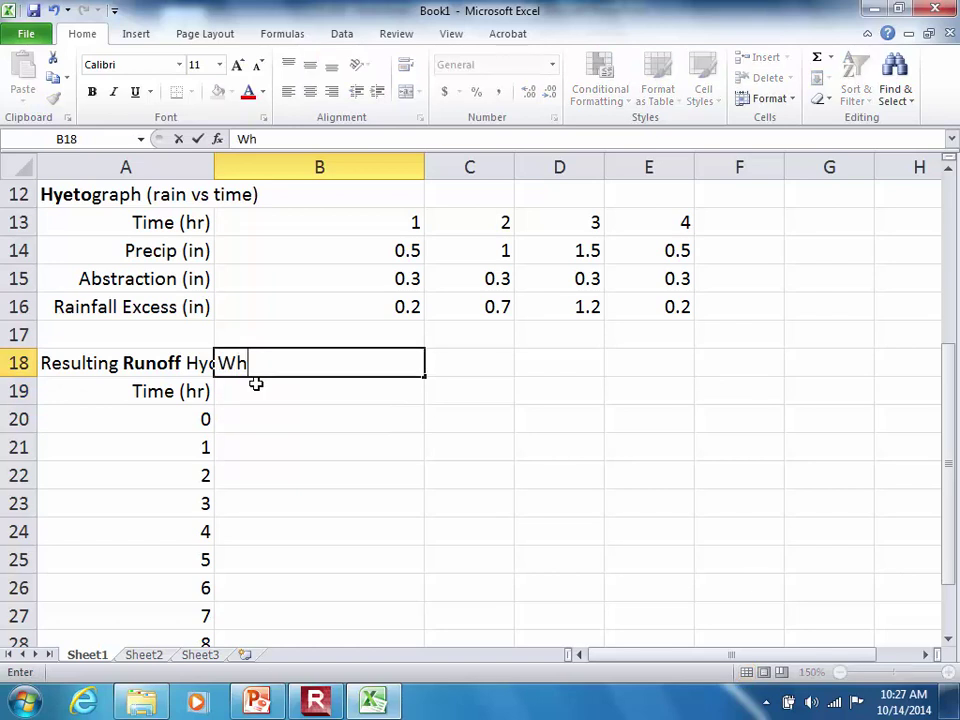
text(at was the rai)
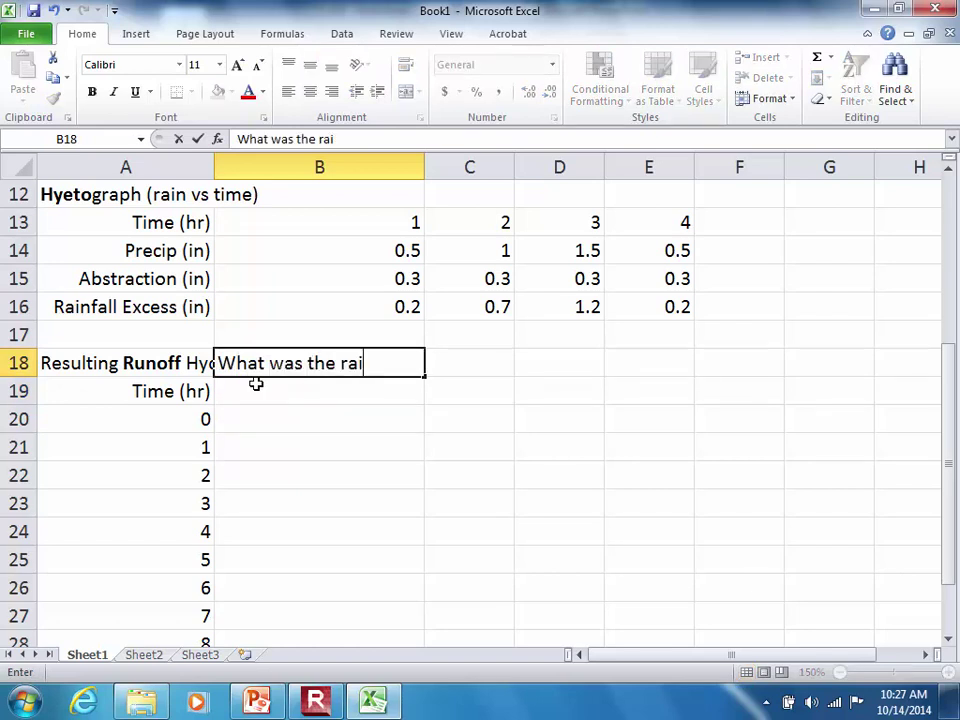
text(nfall exces)
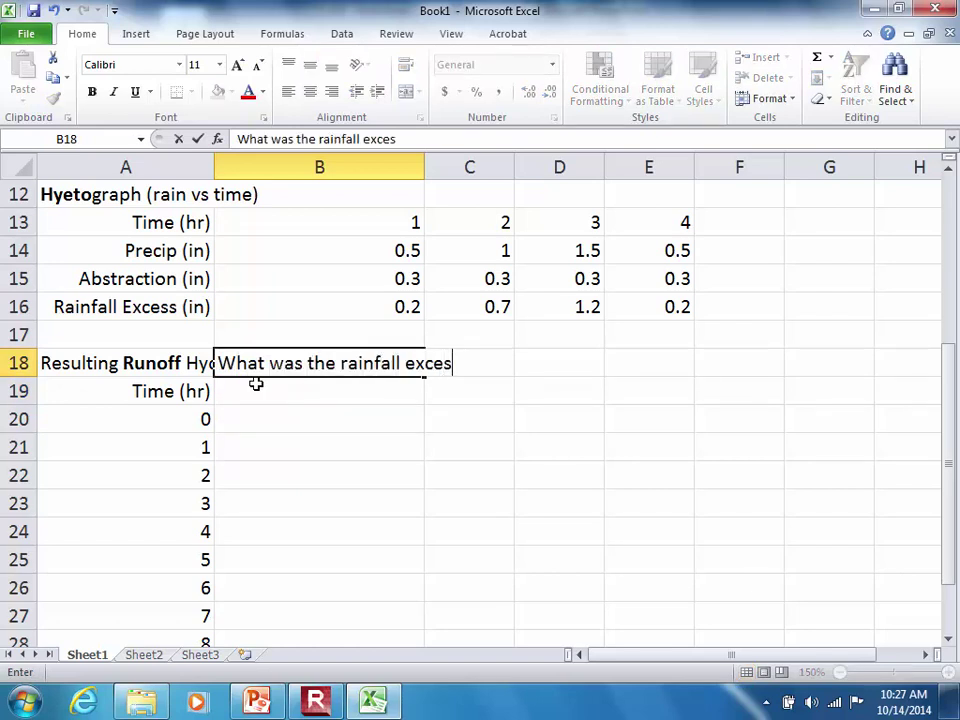
text(s during hour....)
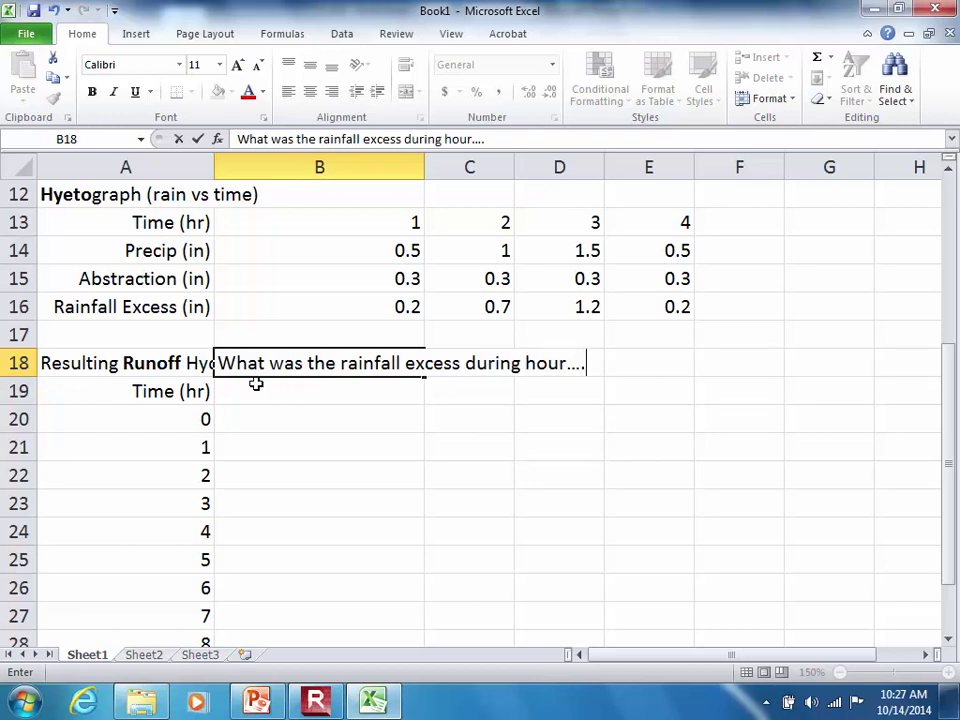
key(Return)
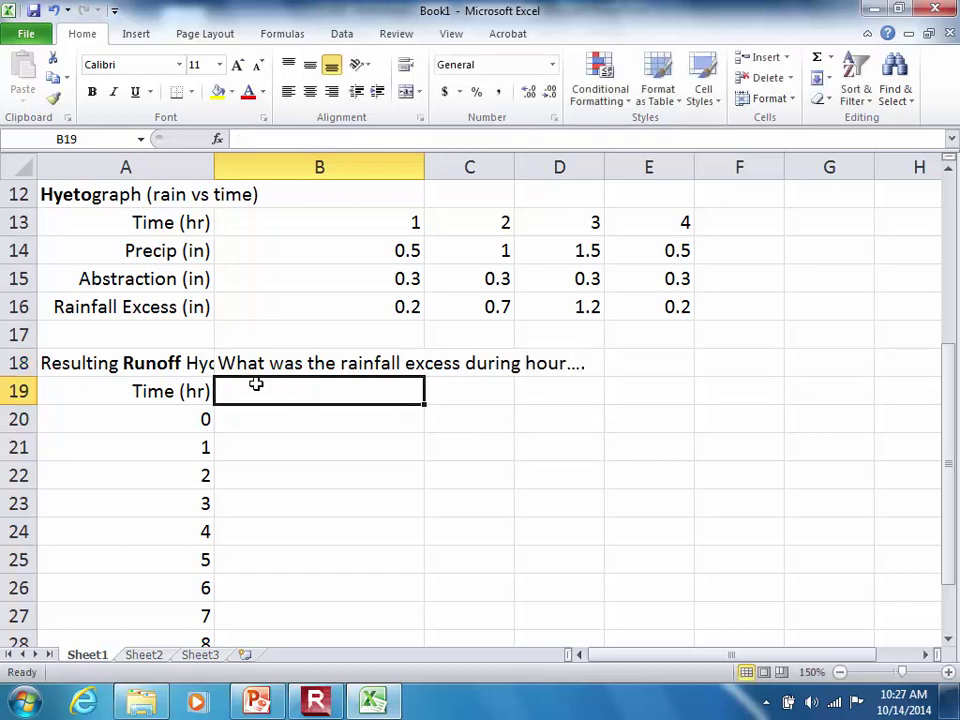
Insert a blank row above the "Time (hr)" row of the runoff hydrograph table.
click(16, 391)
right_click(16, 391)
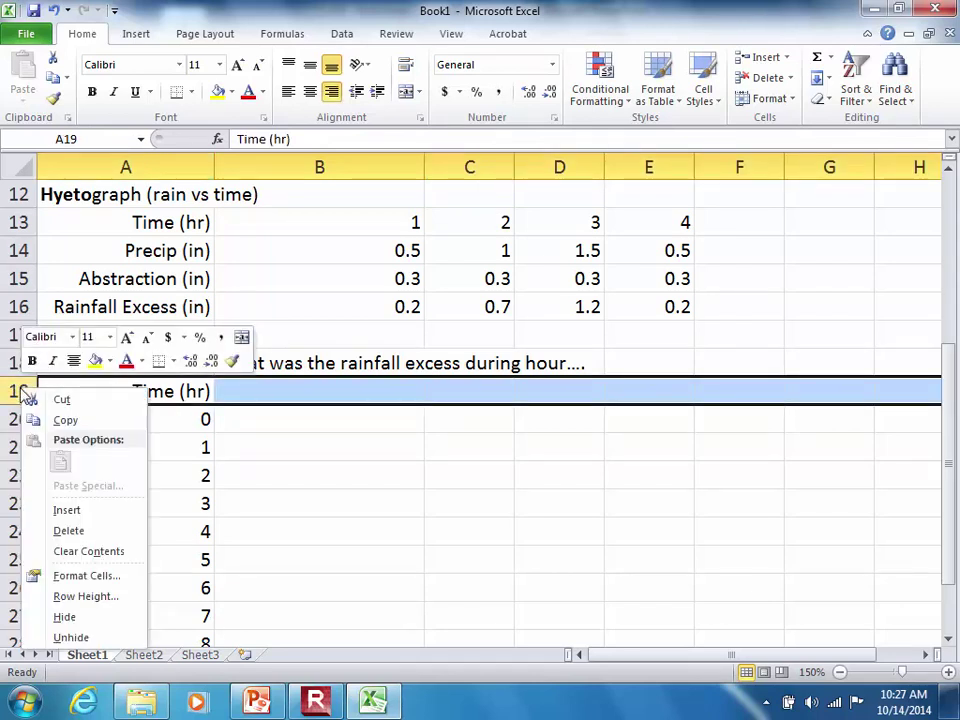
click(93, 510)
click(252, 440)
Enter the hour numbers 1, 2, 3 and 4 across B19:E19.
click(280, 392)
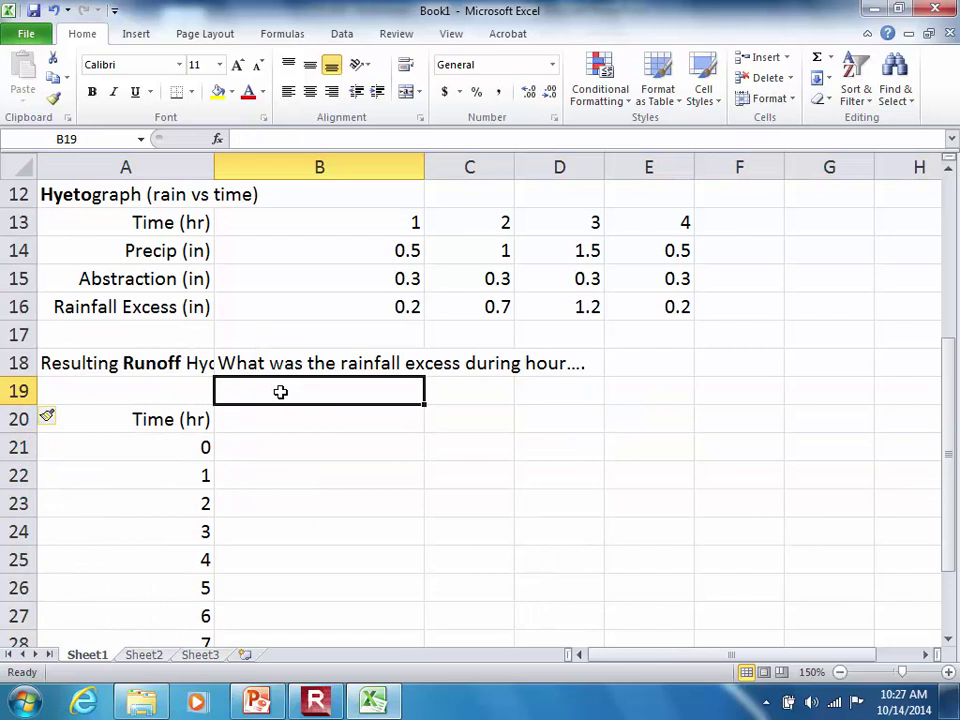
text(1)
key(Tab)
text(2)
key(Tab)
text(3)
key(Tab)
text(4)
key(Return)
Link B20 and C20 to the hour 1 and hour 2 rainfall excess values in B16 and C16.
key(Left)
key(Left)
key(Left)
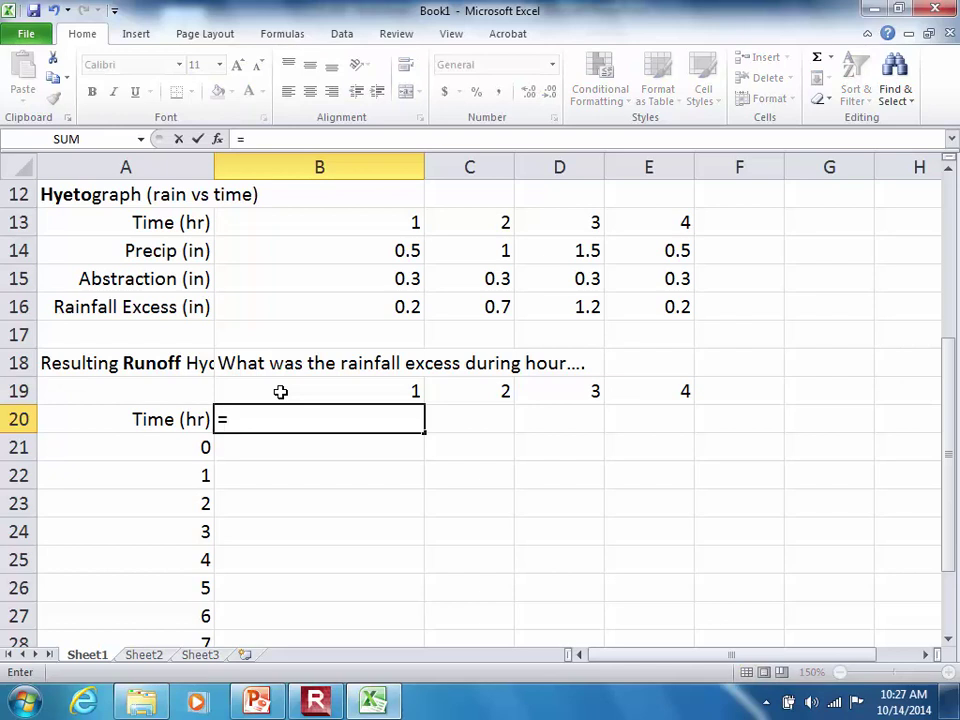
click(385, 316)
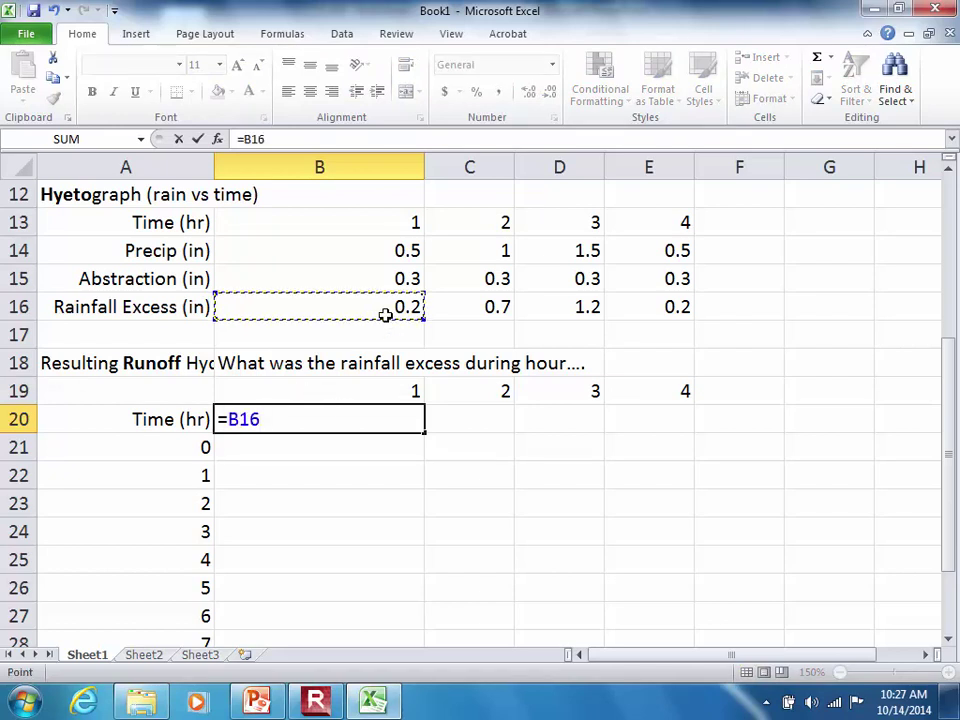
key(Return)
key(Up)
key(Right)
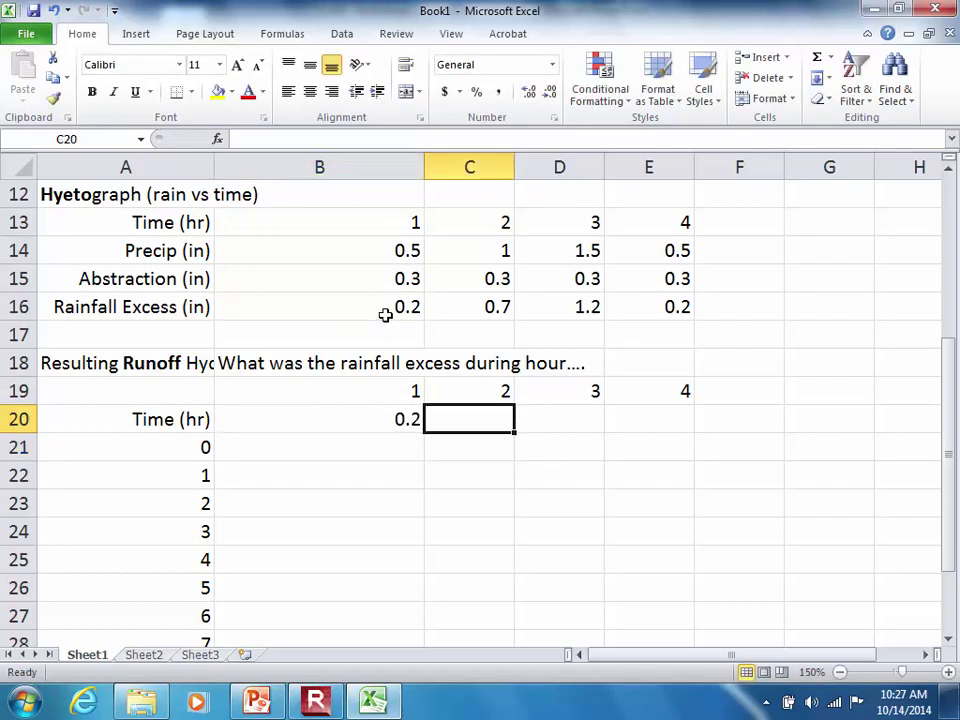
text(=)
click(436, 304)
key(Return)
Link D20 and E20 to the hour 3 and hour 4 rainfall excess values in D16 and E16.
key(Right)
key(Up)
text(=)
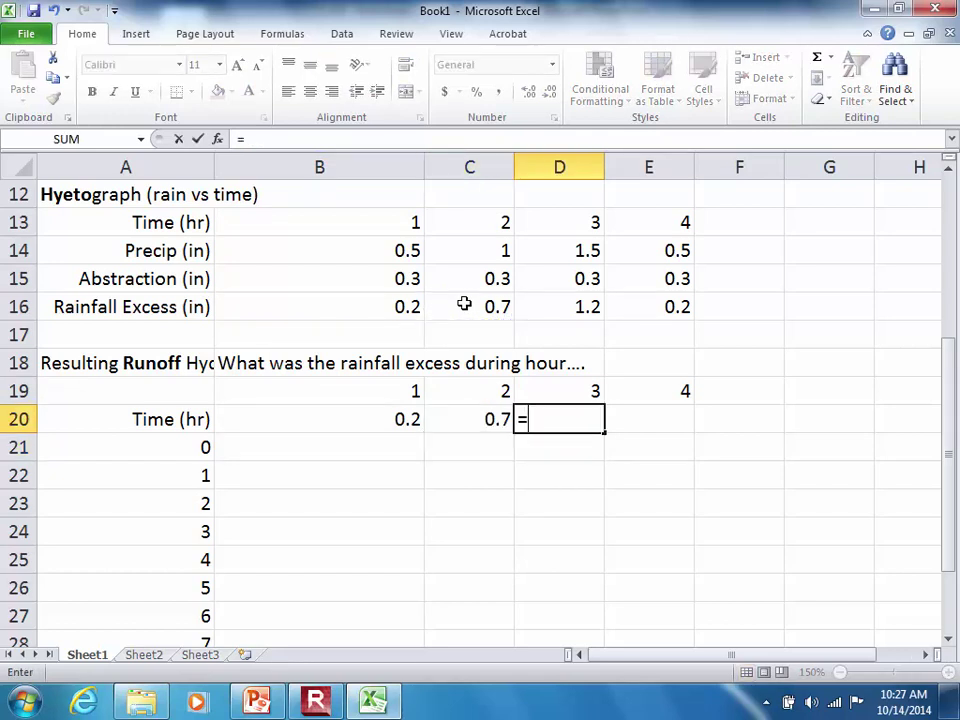
click(557, 310)
key(Return)
key(Up)
key(Right)
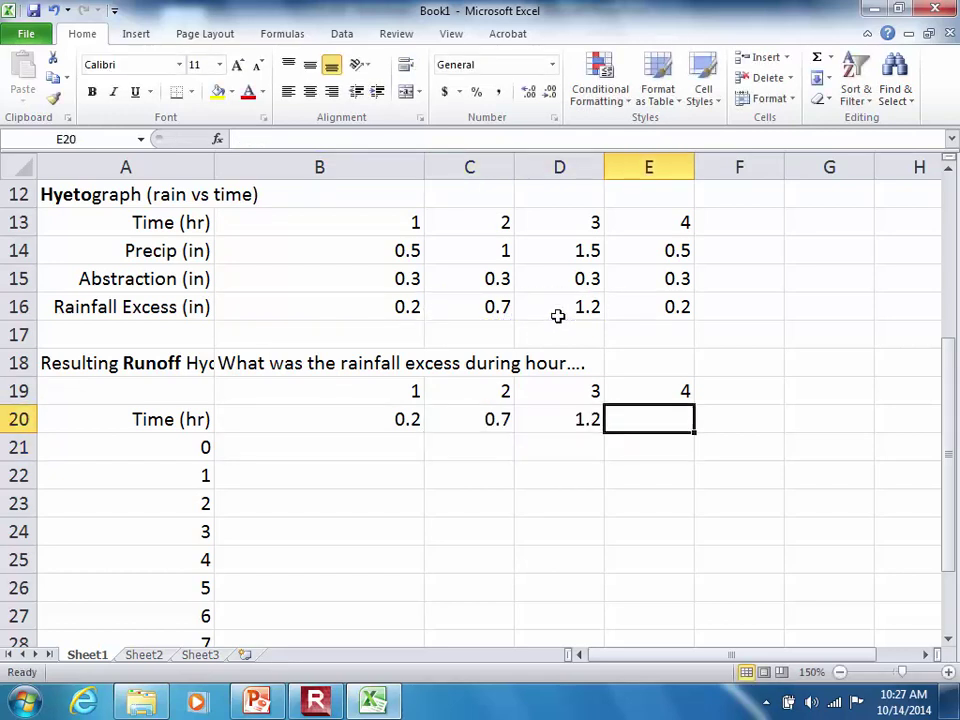
text(=)
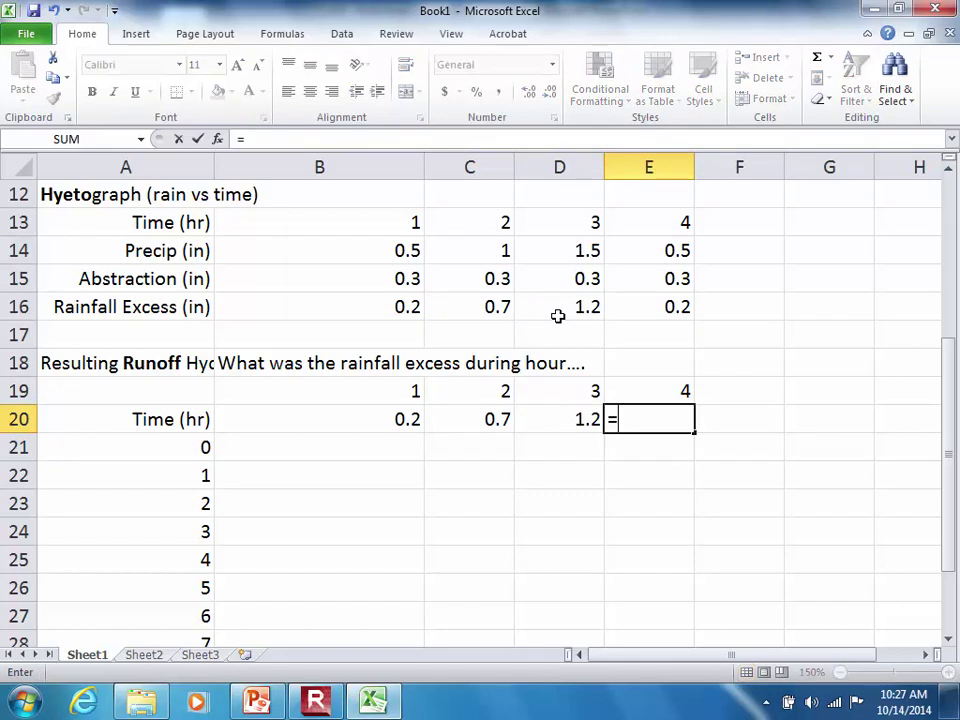
click(628, 315)
key(Return)
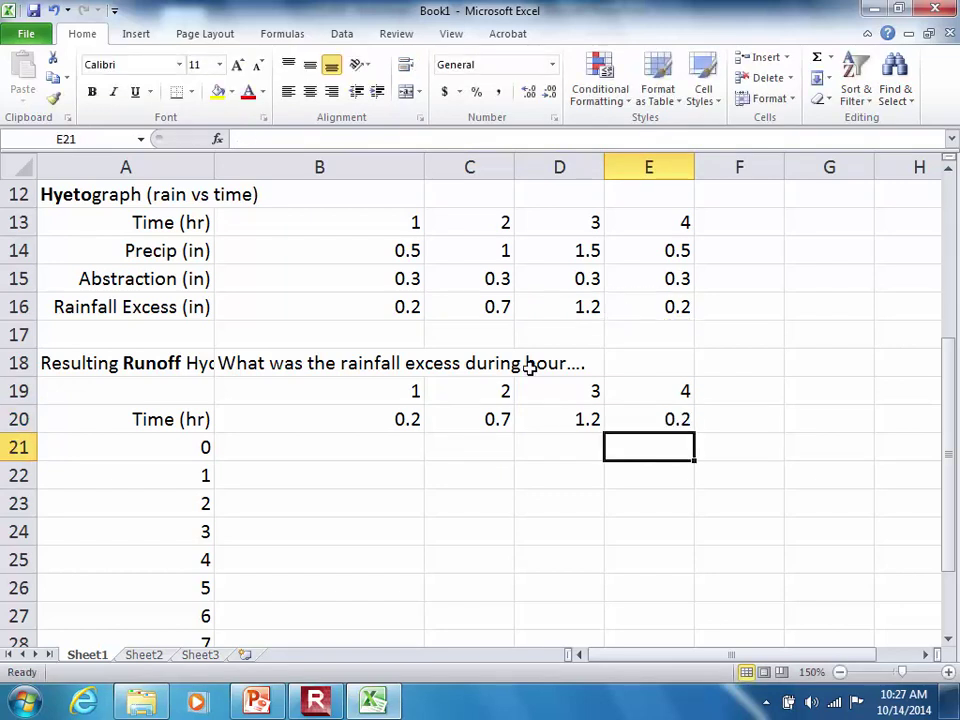
Underline the hour numbers in B19:E19.
drag(403, 389, 630, 396)
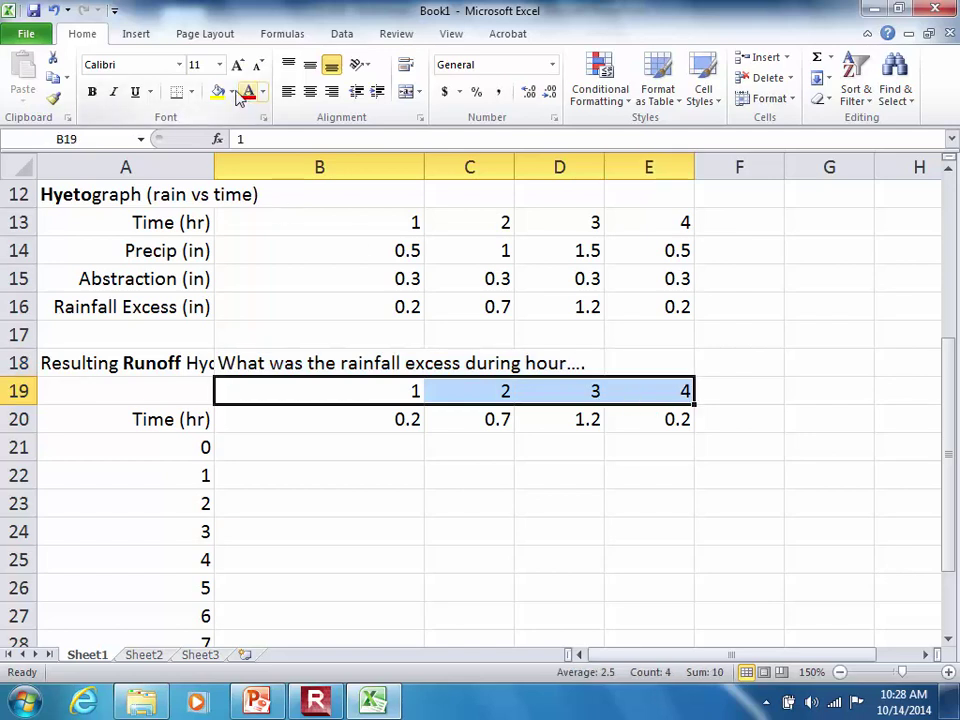
click(135, 92)
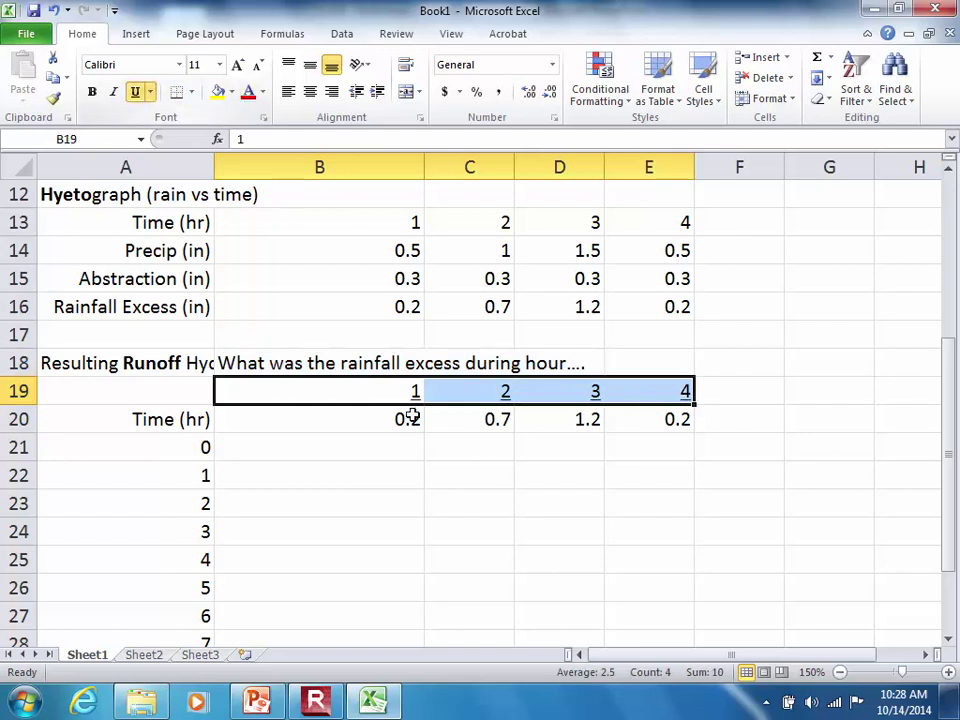
click(395, 449)
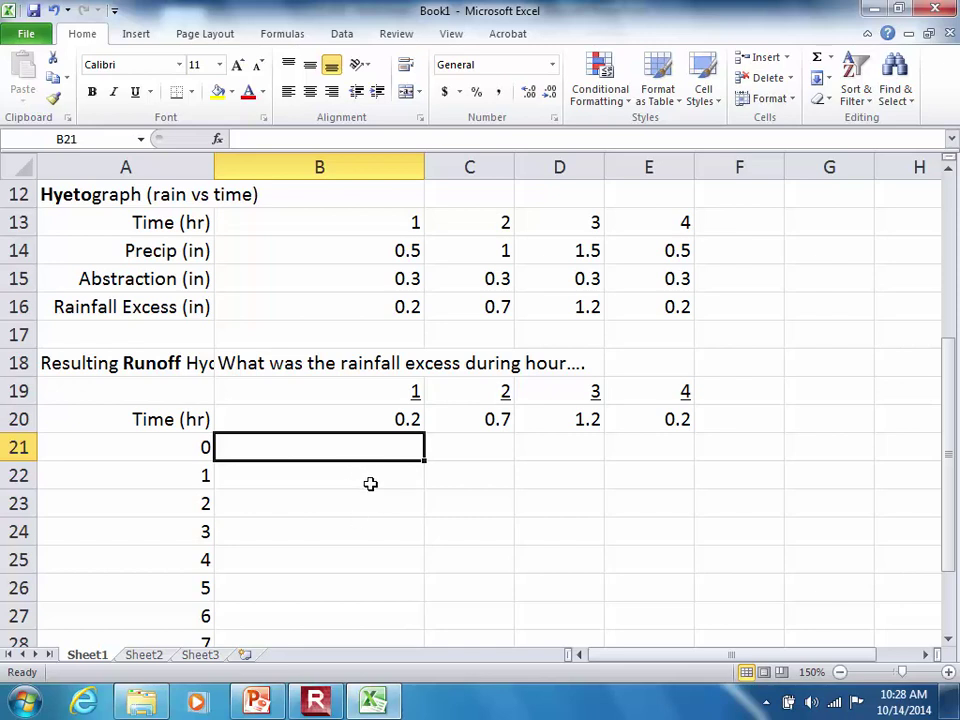
Review the unit hydrograph and hyetograph tables above the runoff table and return to cell B21.
click(390, 415)
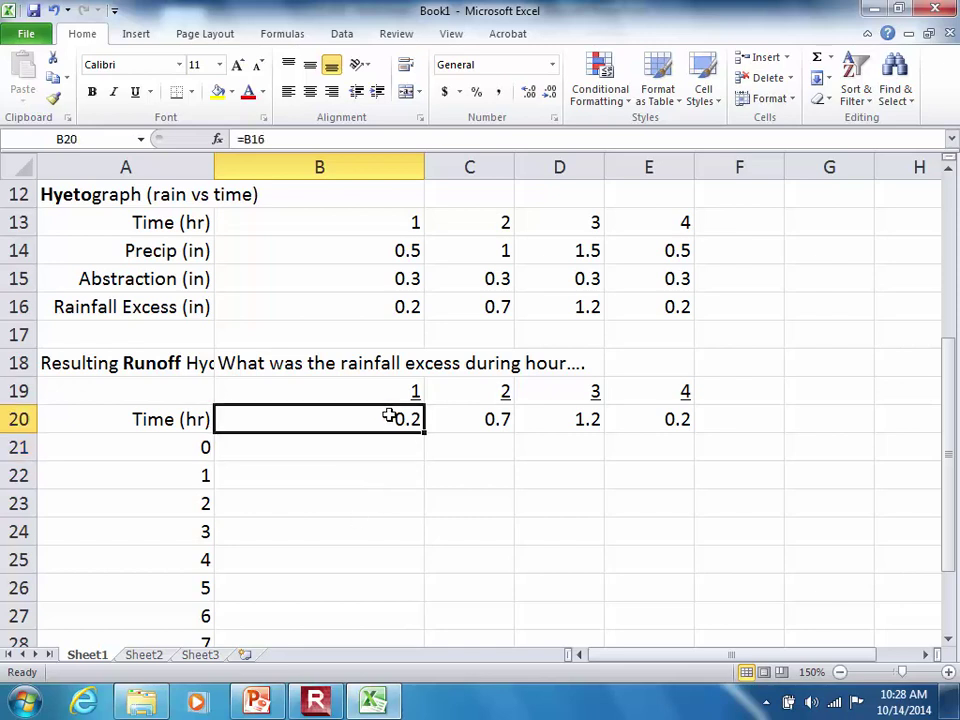
click(365, 455)
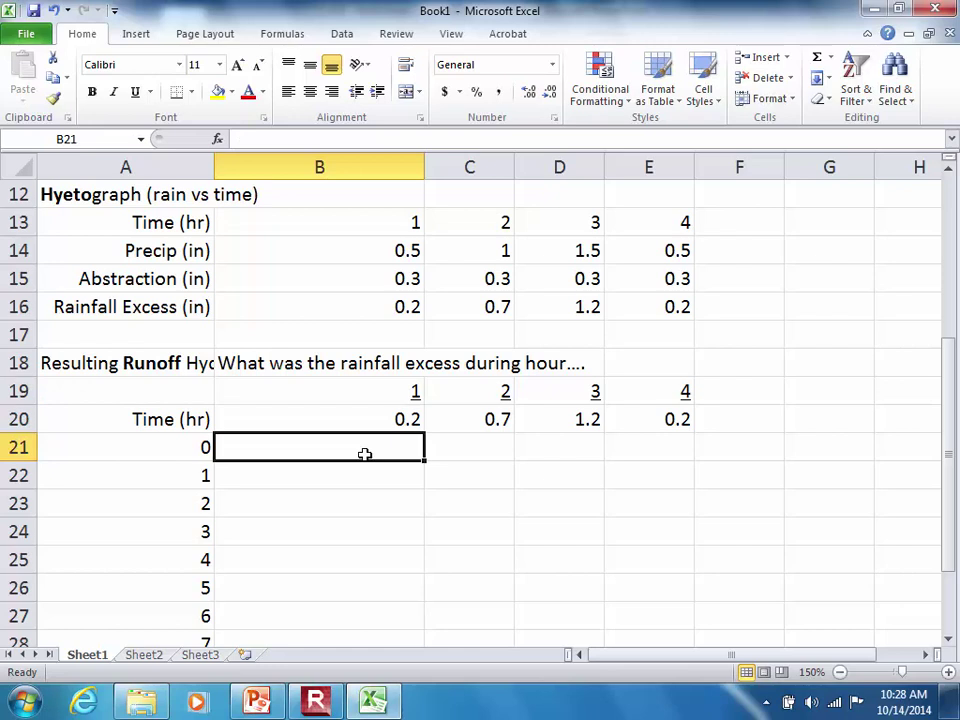
key(Up)
key(Up)
key(Up)
key(Up)
key(Up)
key(Up)
key(Up)
key(Up)
key(Up)
key(Up)
key(Up)
key(Up)
key(Up)
key(Up)
key(Up)
key(Up)
key(Up)
key(Up)
key(Up)
key(Up)
key(Down)
key(Down)
key(Down)
key(Down)
key(Down)
key(Down)
key(Down)
key(Down)
key(Down)
key(Down)
key(Down)
key(Down)
key(Down)
key(Down)
key(Down)
key(Down)
key(Down)
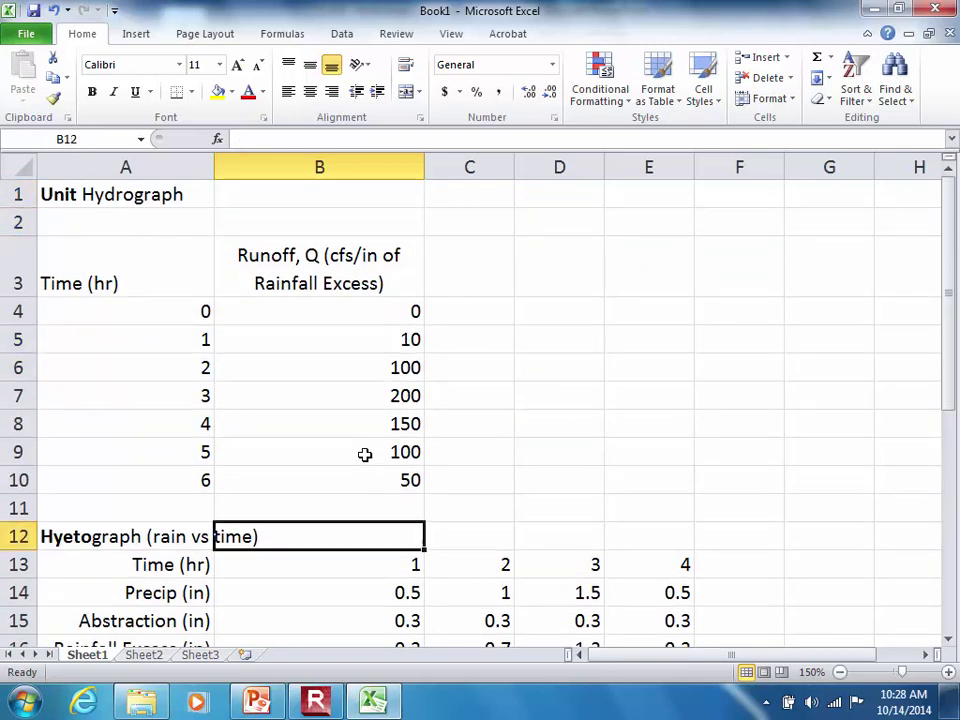
key(Down)
key(Down)
key(Down)
key(Down)
key(Up)
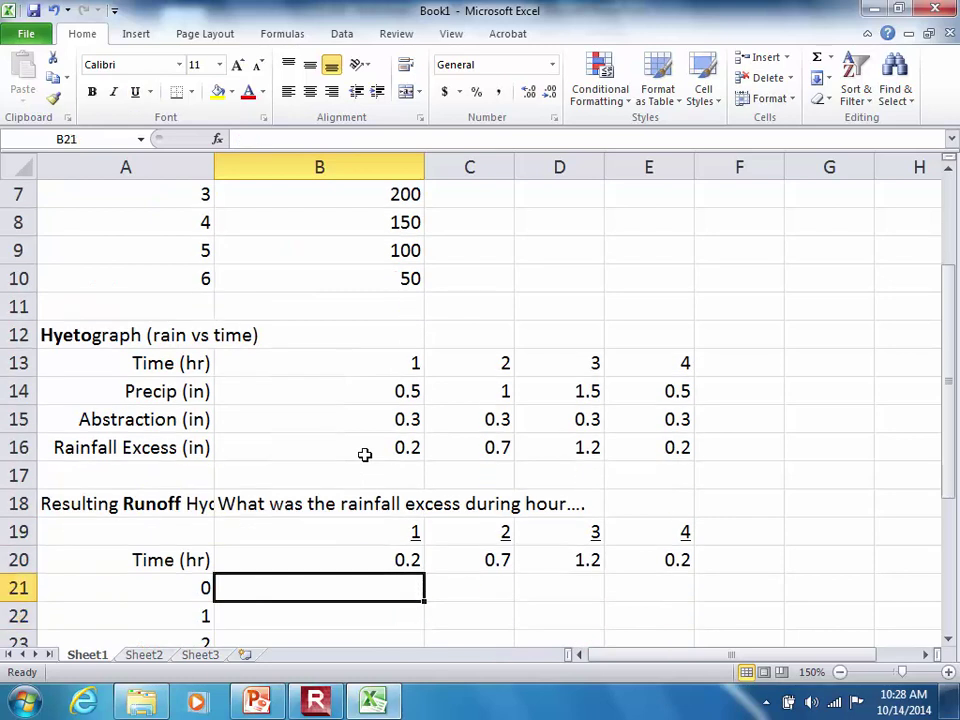
Multiply the fixed hour 1 rainfall excess $B$20 by the unit hydrograph ordinate B4 in B21 and fill down through B27.
text(=)
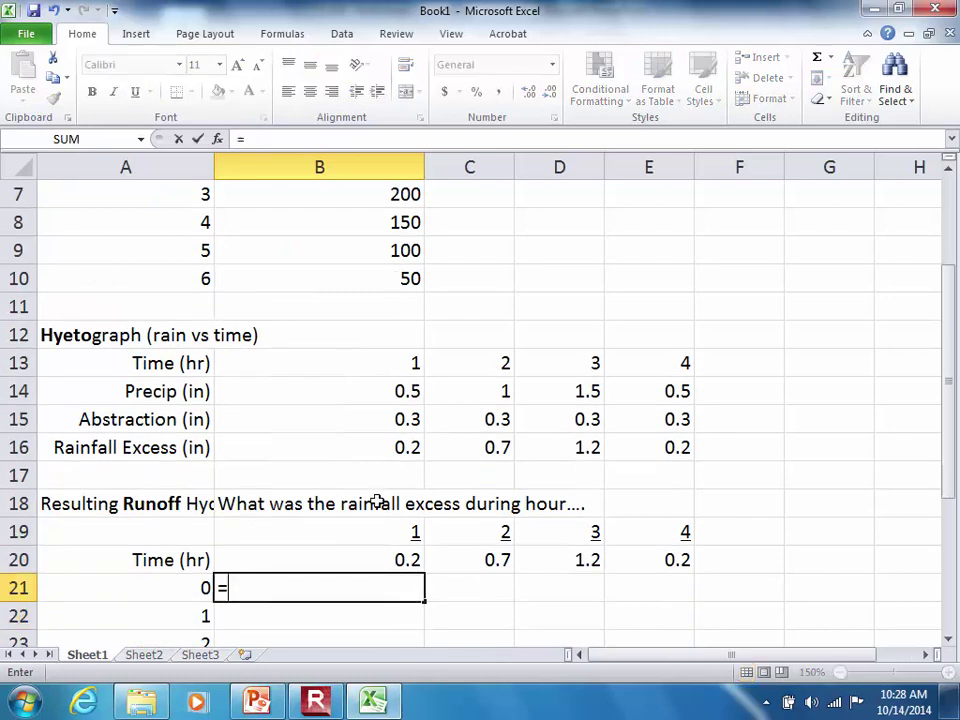
click(385, 558)
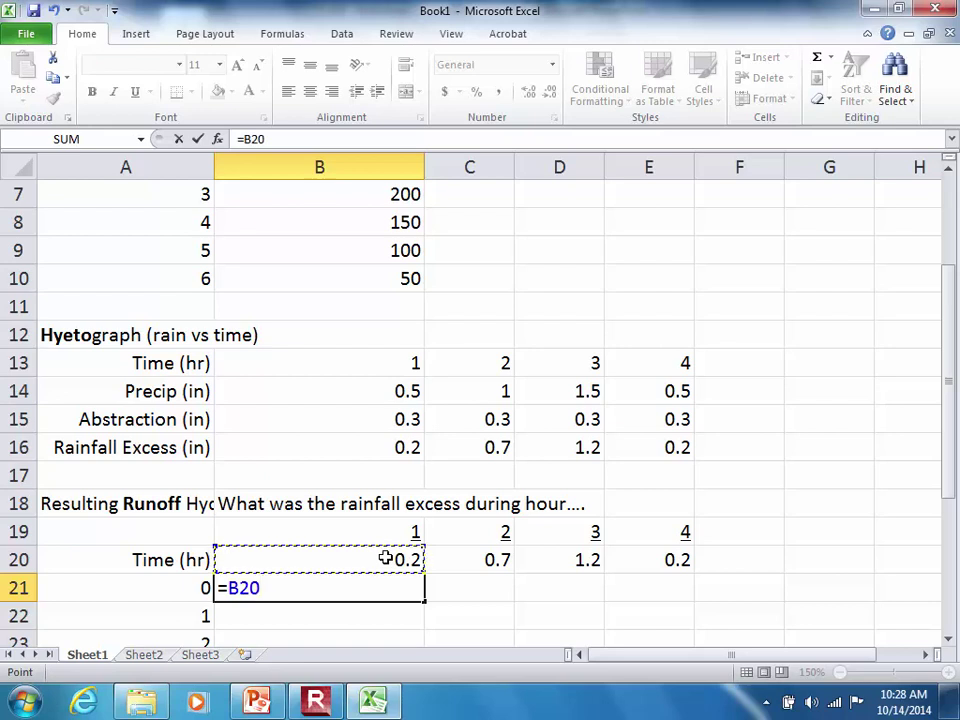
key(F4)
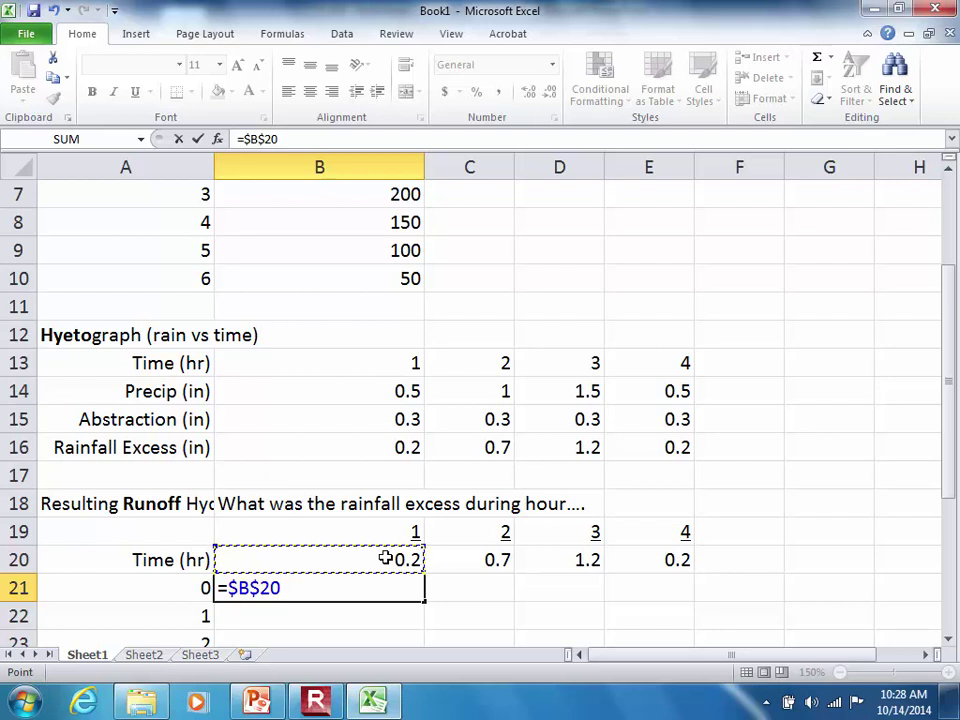
text(*)
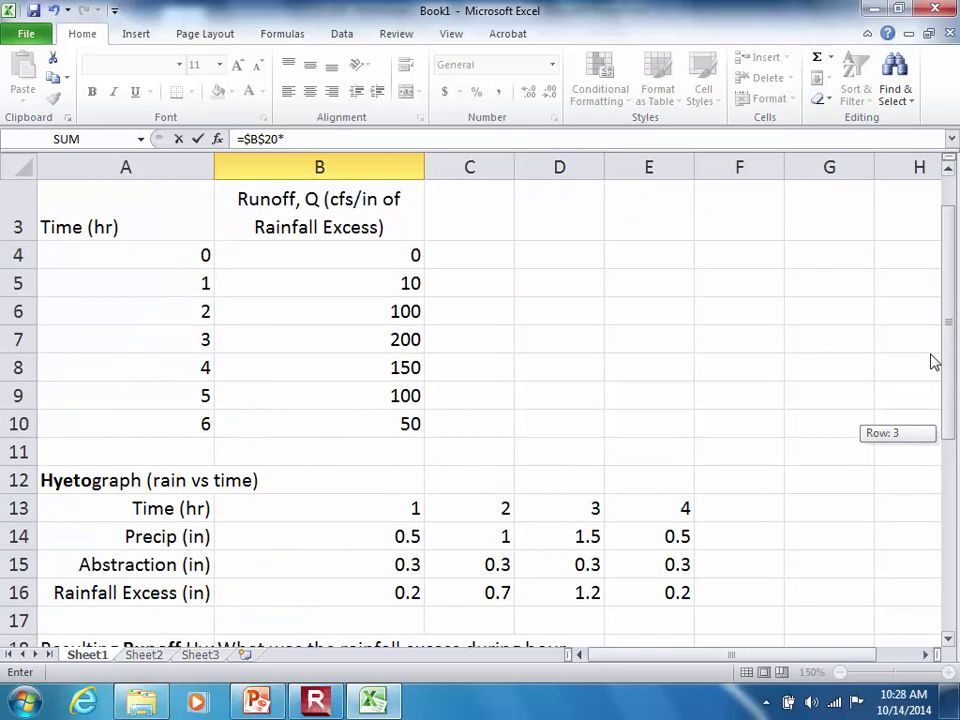
drag(949, 444, 929, 338)
click(392, 311)
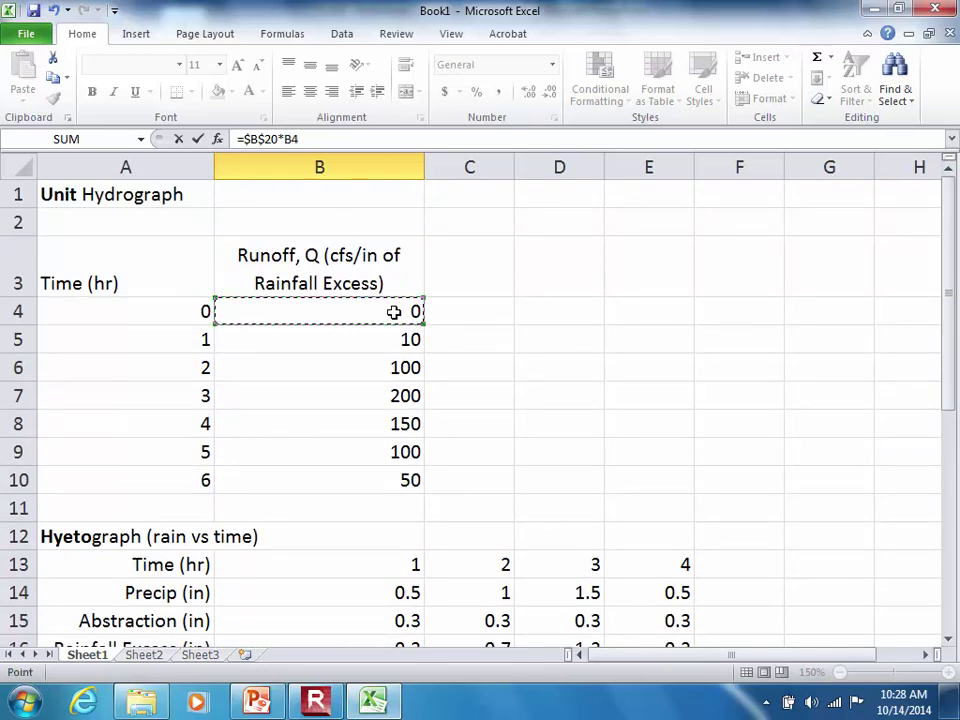
key(Return)
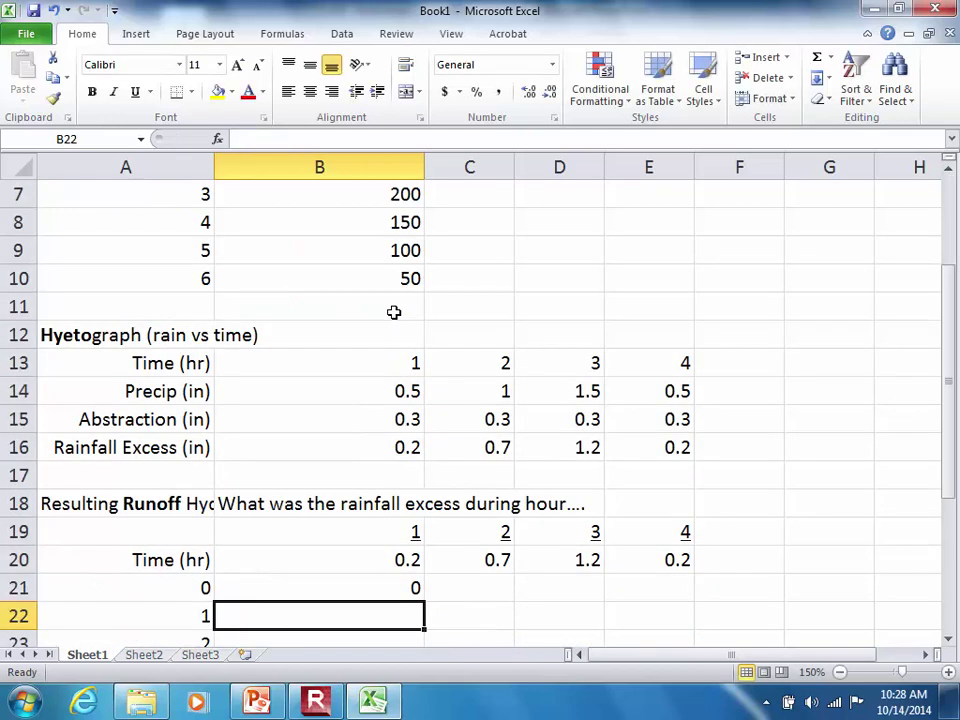
click(397, 582)
drag(424, 604, 417, 499)
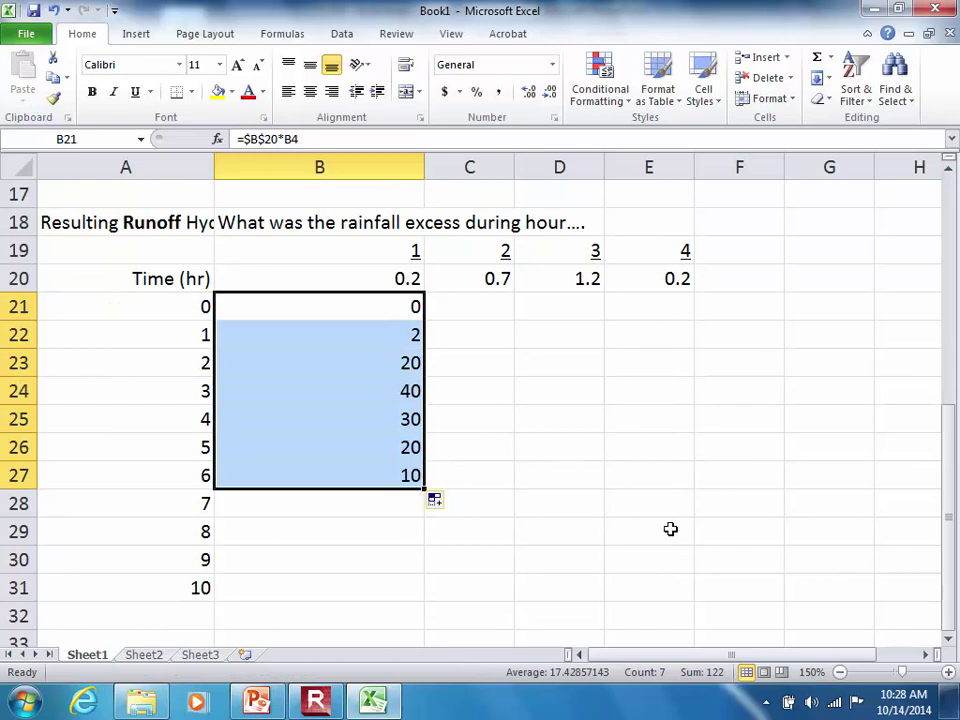
Compare the unit hydrograph ordinates in B4:B6 with the hour 1 rainfall excess and the calculated runoff values below.
drag(955, 537, 926, 291)
click(383, 314)
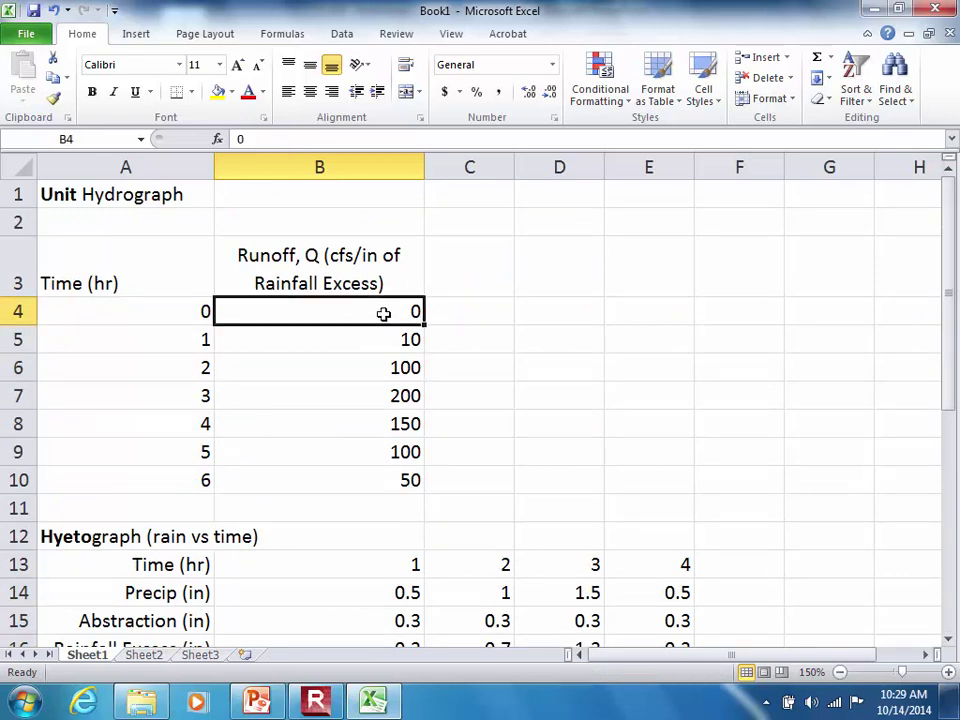
click(373, 344)
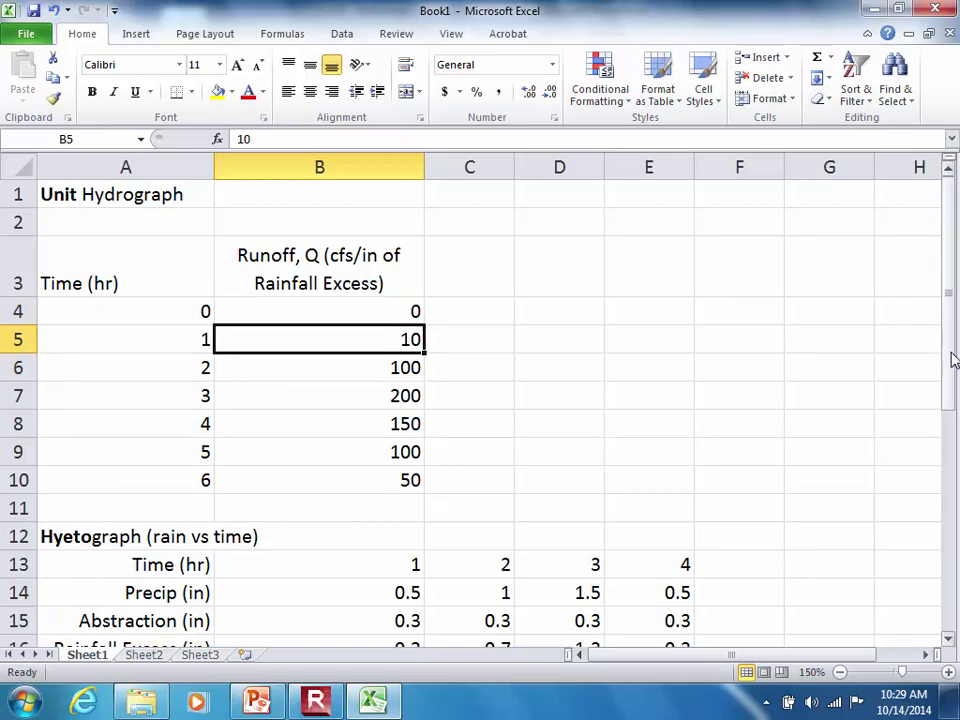
drag(953, 360, 953, 388)
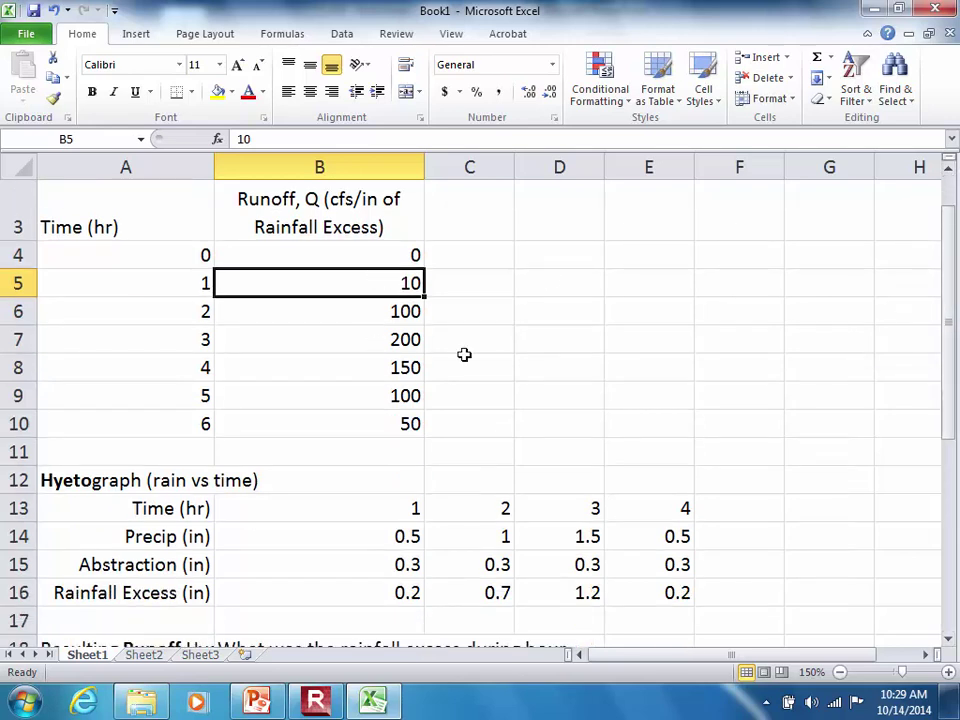
drag(953, 418, 953, 477)
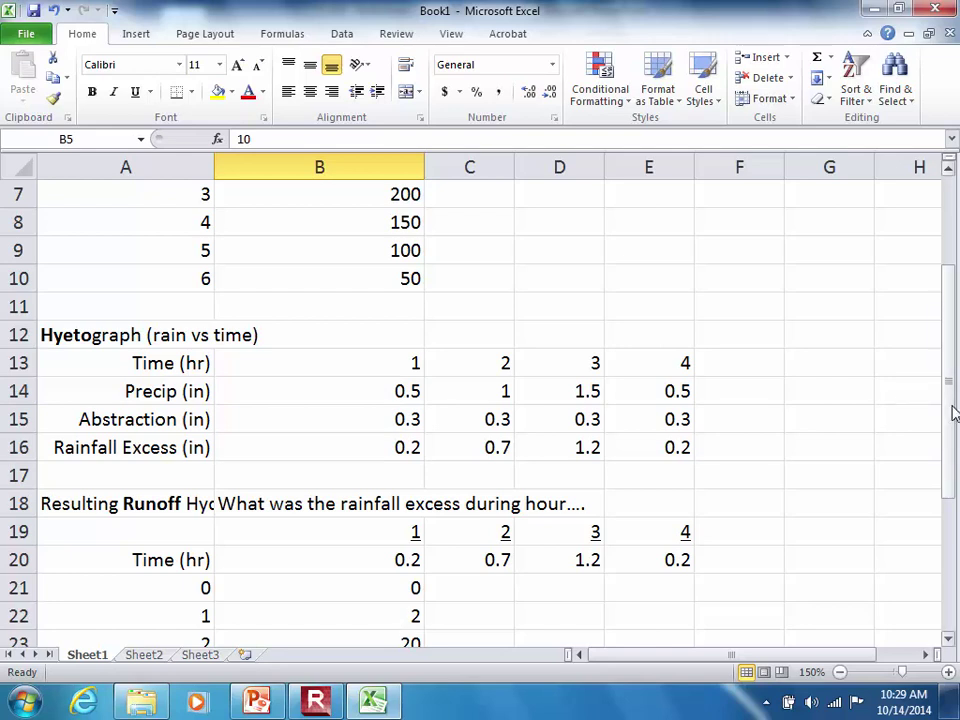
drag(953, 385, 953, 315)
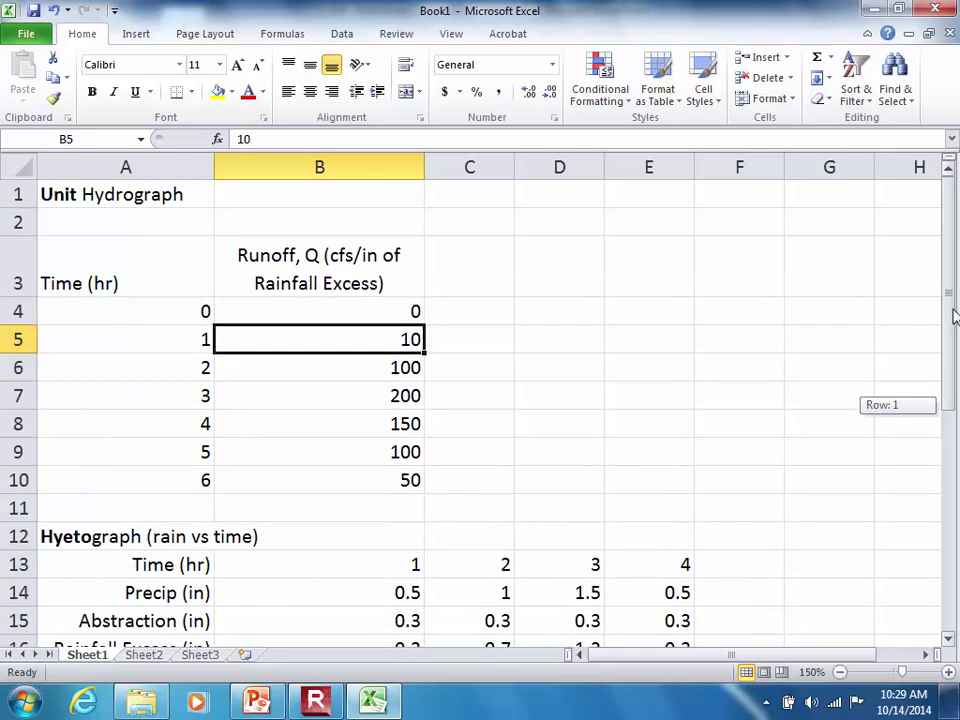
click(395, 372)
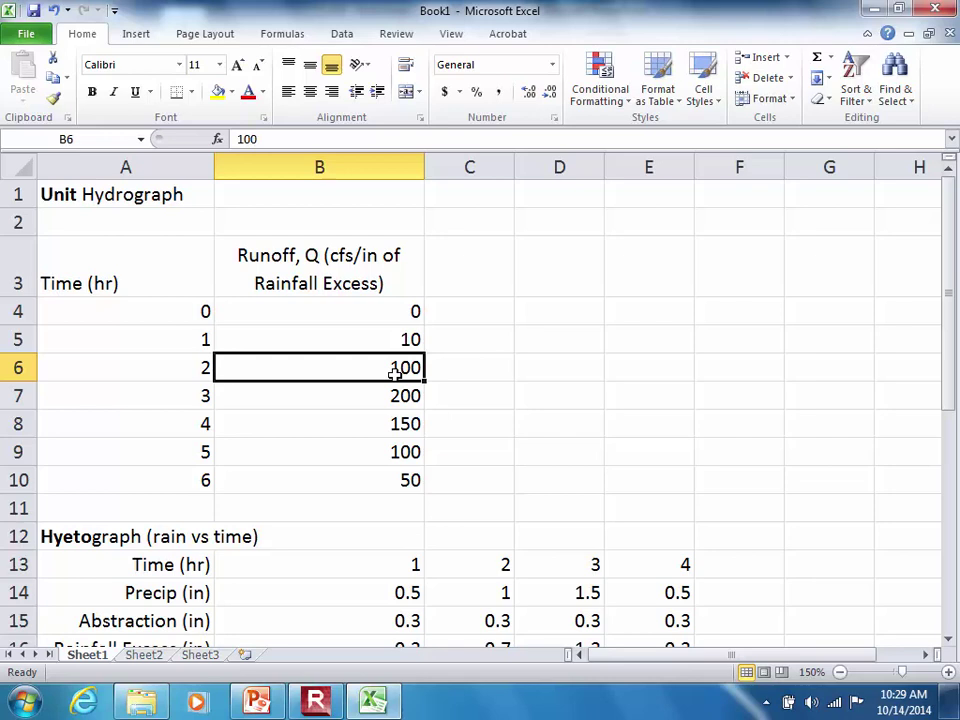
mouse_move(950, 311)
mouse_down()
mouse_move(957, 420)
mouse_move(945, 422)
mouse_move(945, 308)
mouse_up()
drag(949, 233, 956, 355)
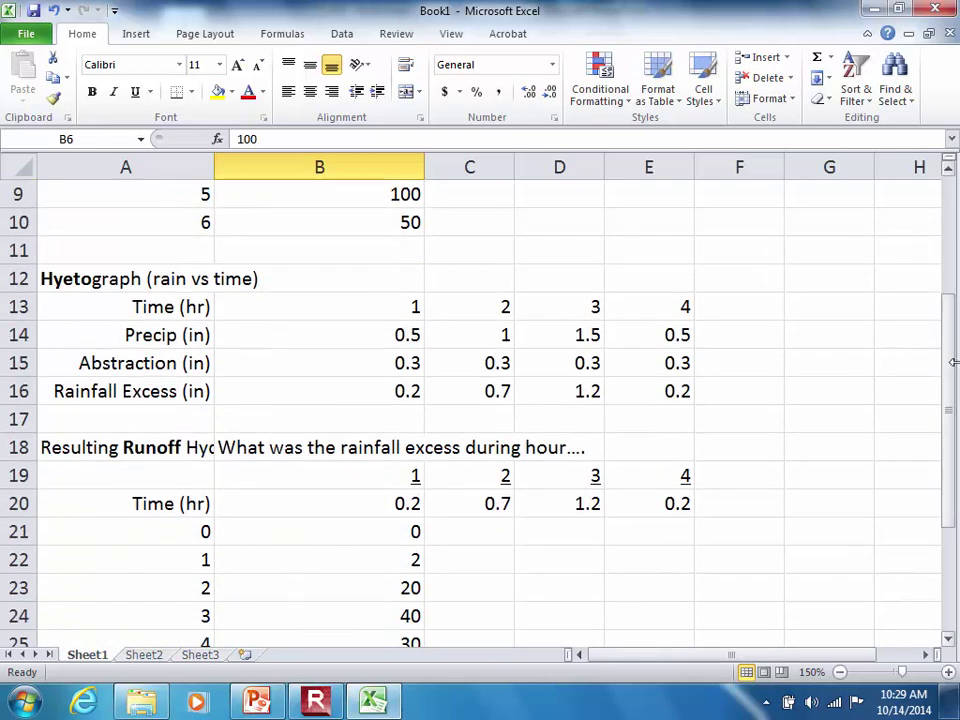
drag(953, 368, 946, 459)
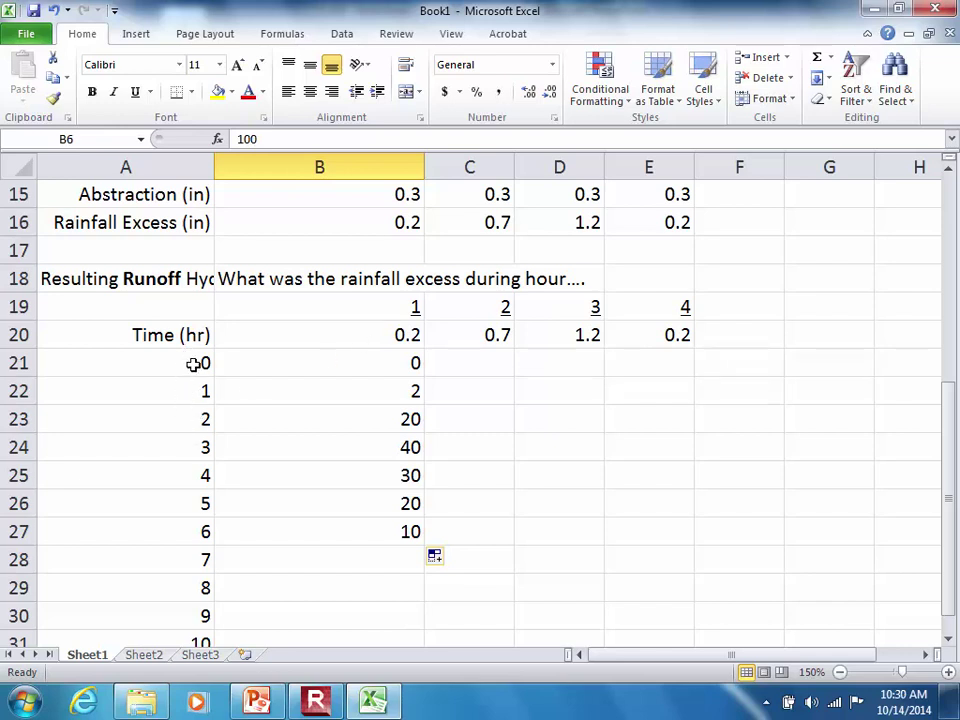
Enter 0 for hours 7 through 10 in the hour 1 runoff column, cells B28:B31.
click(373, 557)
text(0)
key(Return)
text(0)
key(Return)
text(0)
key(Return)
text(0)
key(Return)
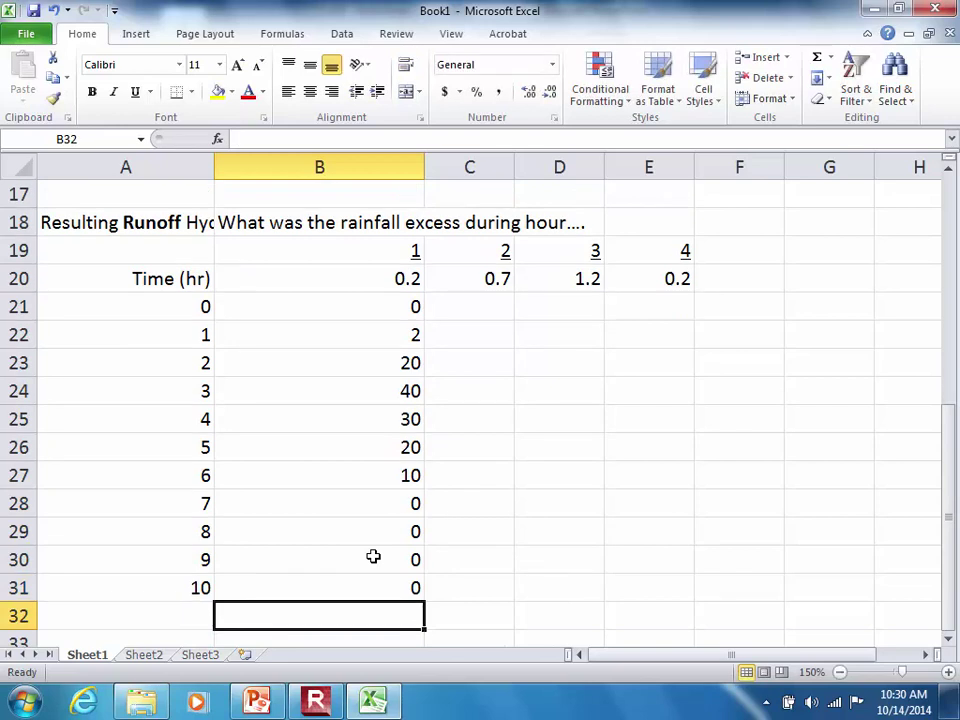
Enter 0 in C21 as the time 0 runoff from the hour 2 rainfall excess.
key(Up)
key(Up)
key(Up)
key(Up)
key(Up)
key(Up)
key(Up)
key(Up)
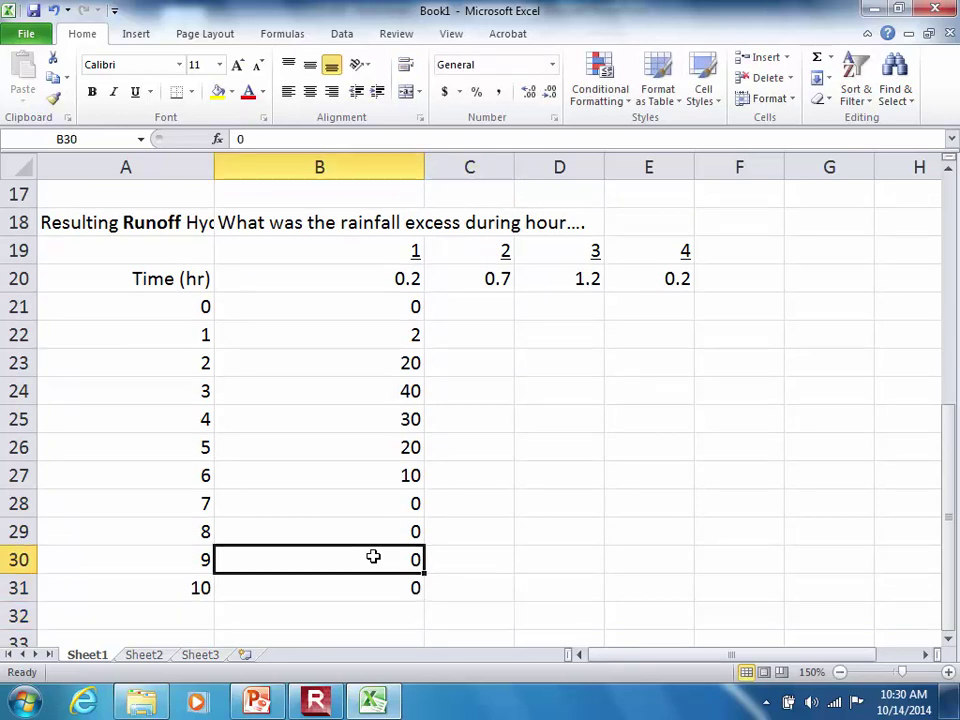
key(Right)
key(Up)
key(Up)
key(Up)
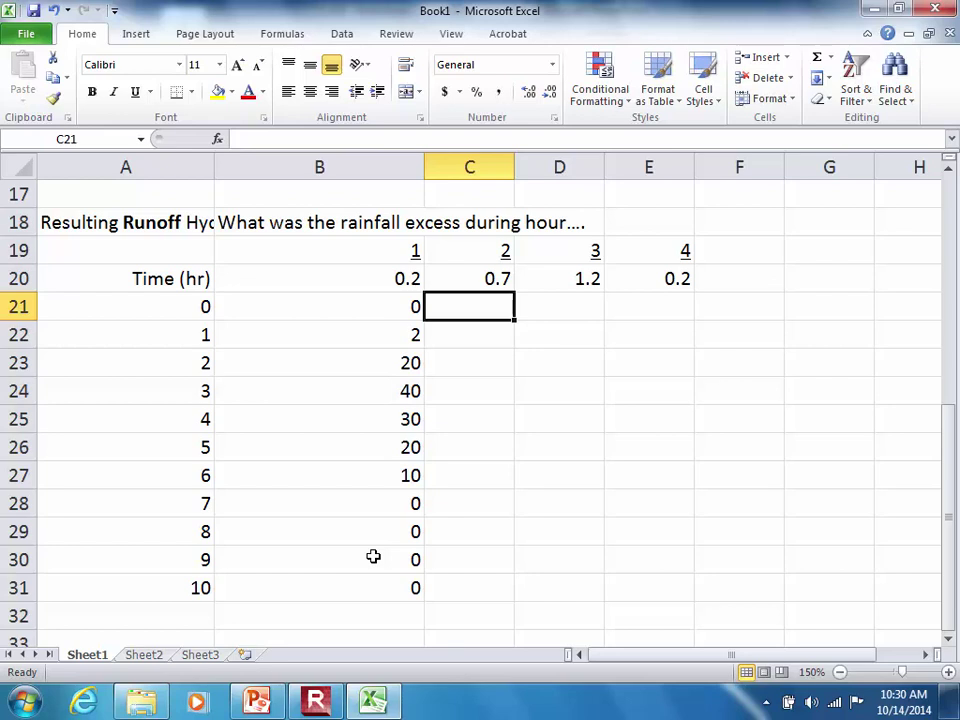
key(Left)
key(Up)
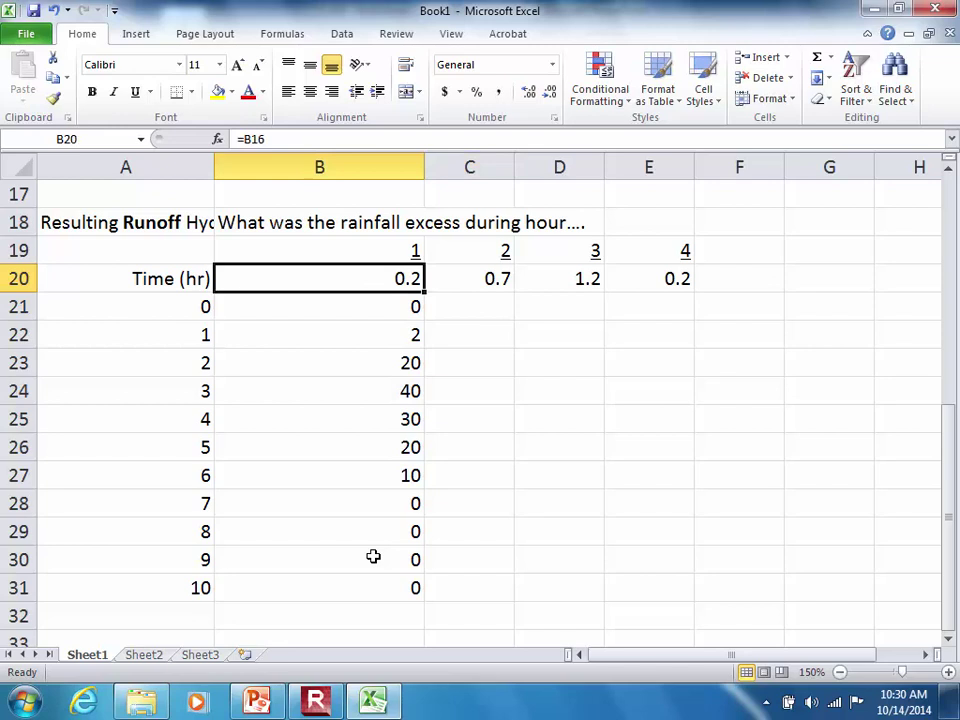
key(Right)
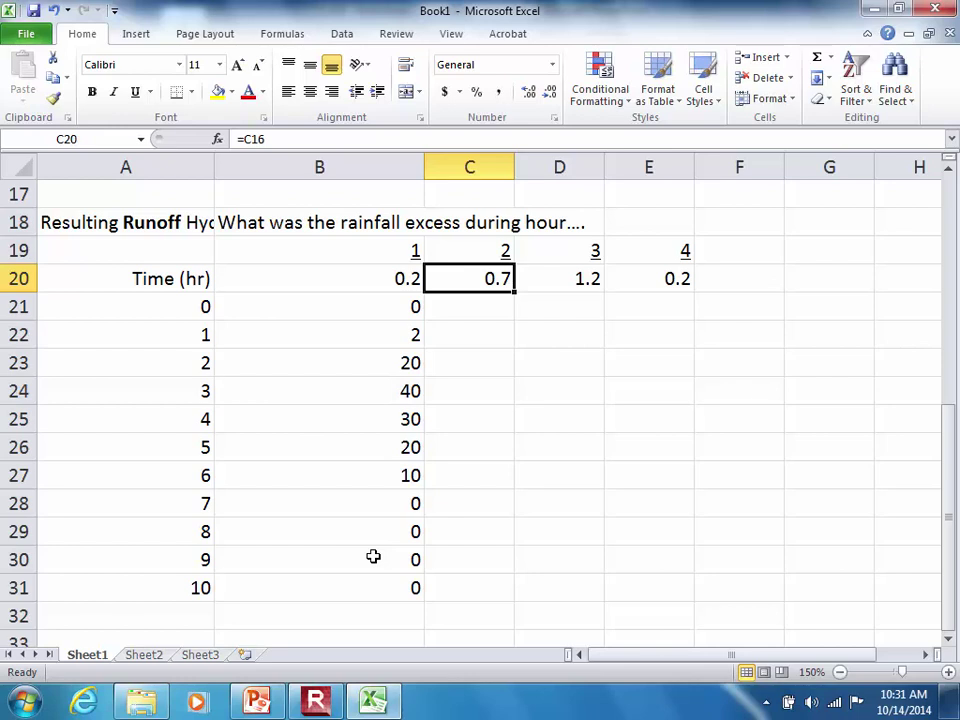
key(Up)
key(Down)
key(Return)
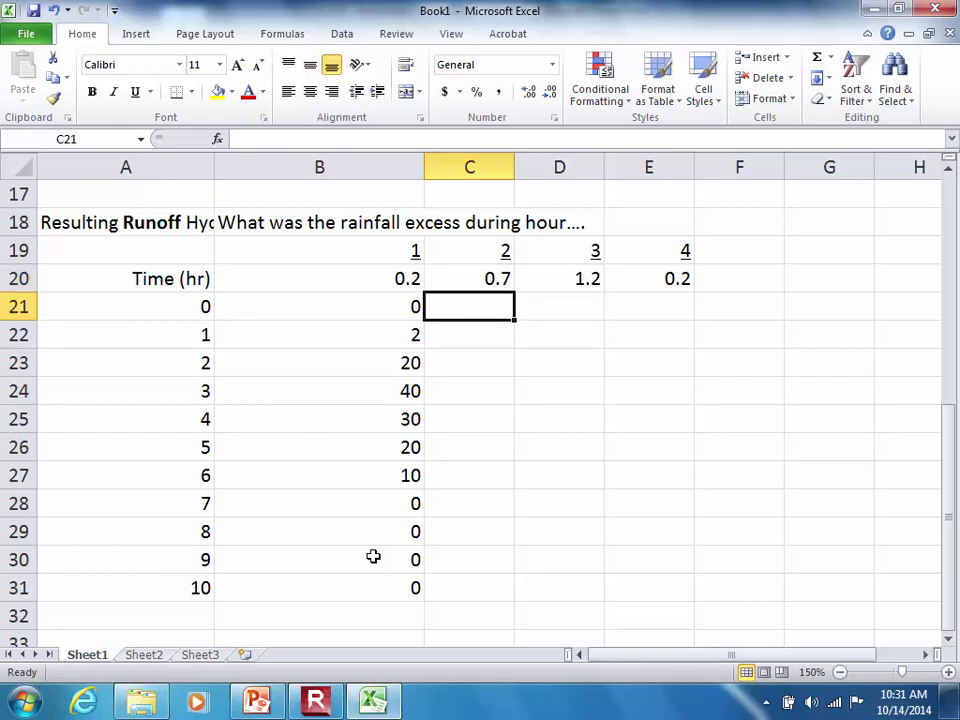
text(0)
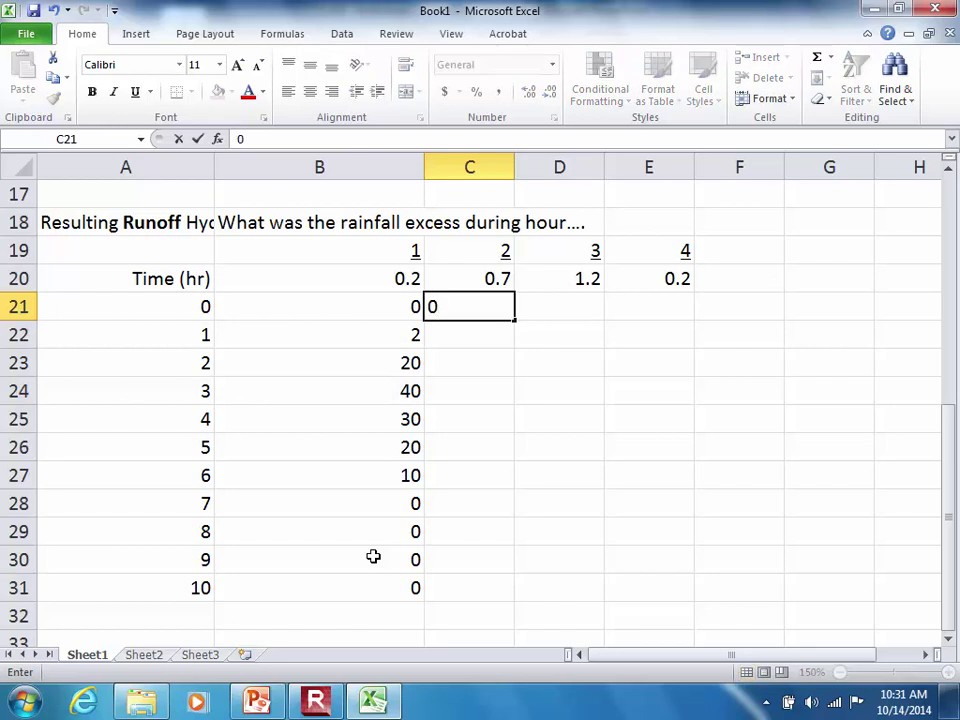
key(Return)
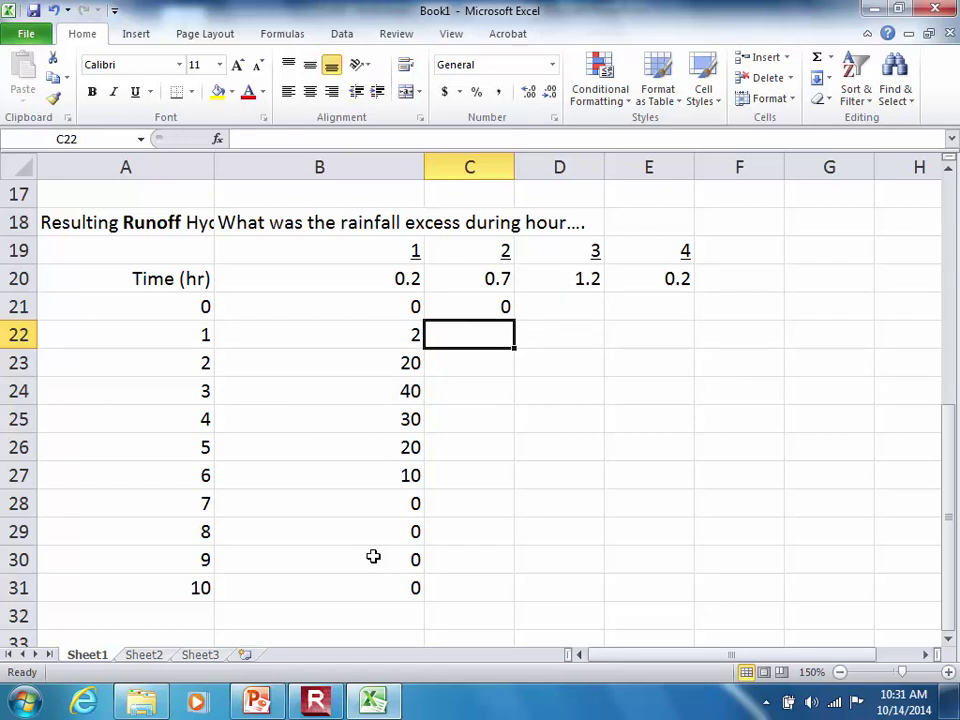
Try to multiply the fixed hour 2 rainfall excess $C$20 by the unit hydrograph ordinate B4 in C22.
text(=)
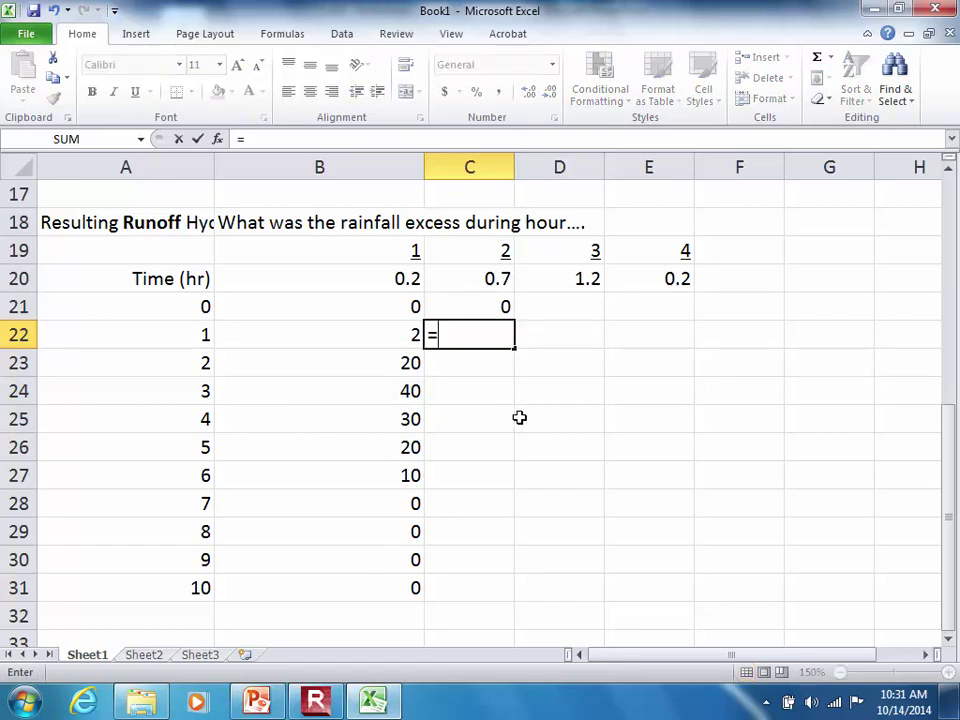
click(484, 282)
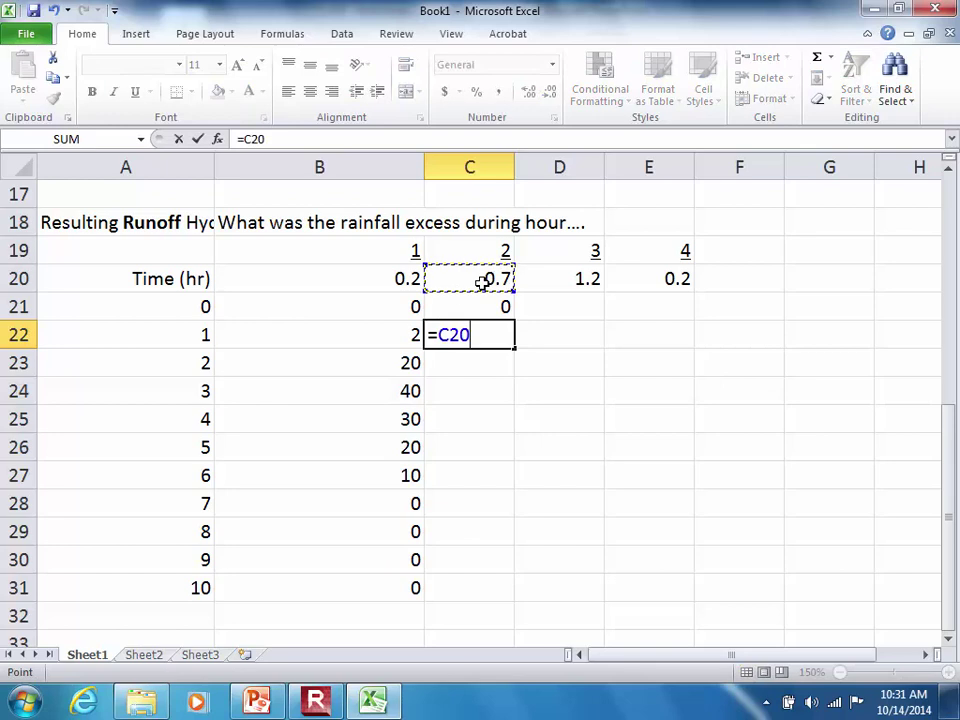
key(F4)
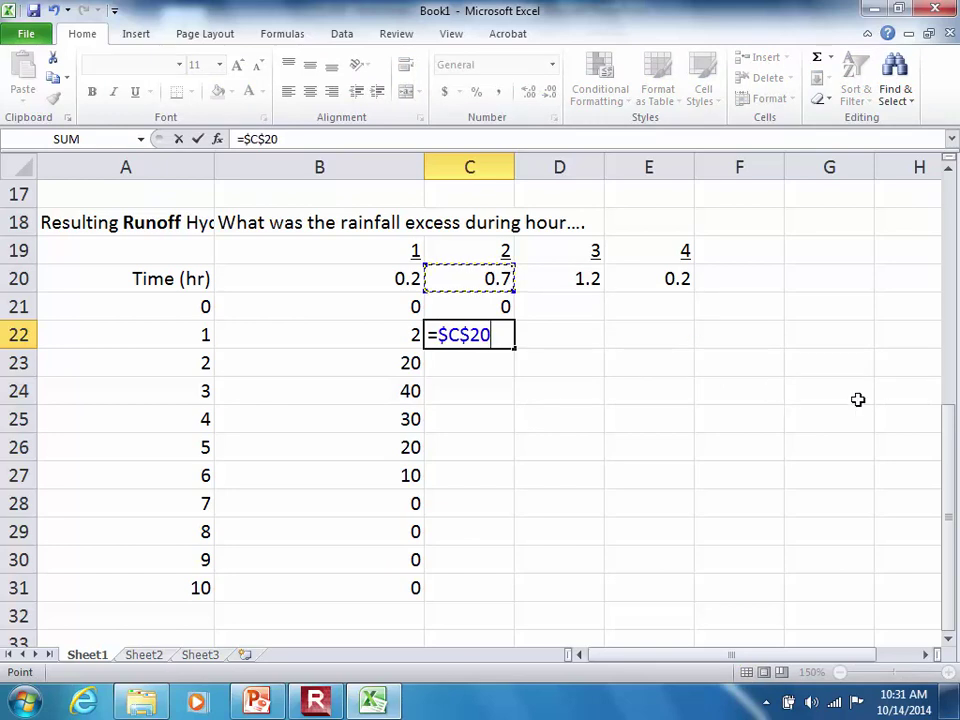
drag(952, 466, 849, 236)
click(413, 313)
key(Escape)
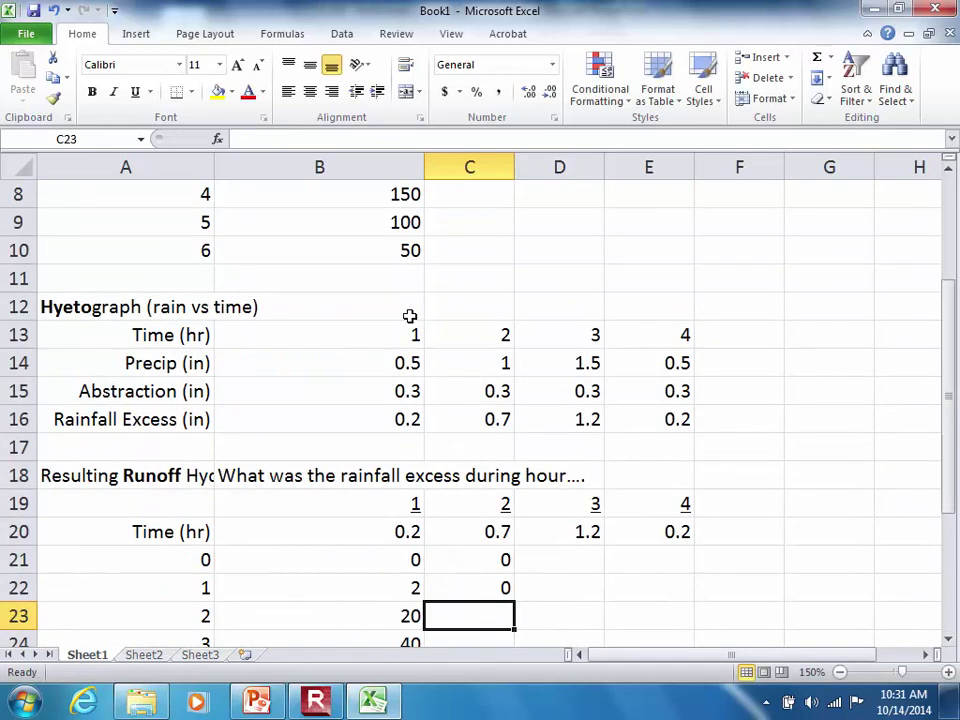
drag(950, 405, 949, 456)
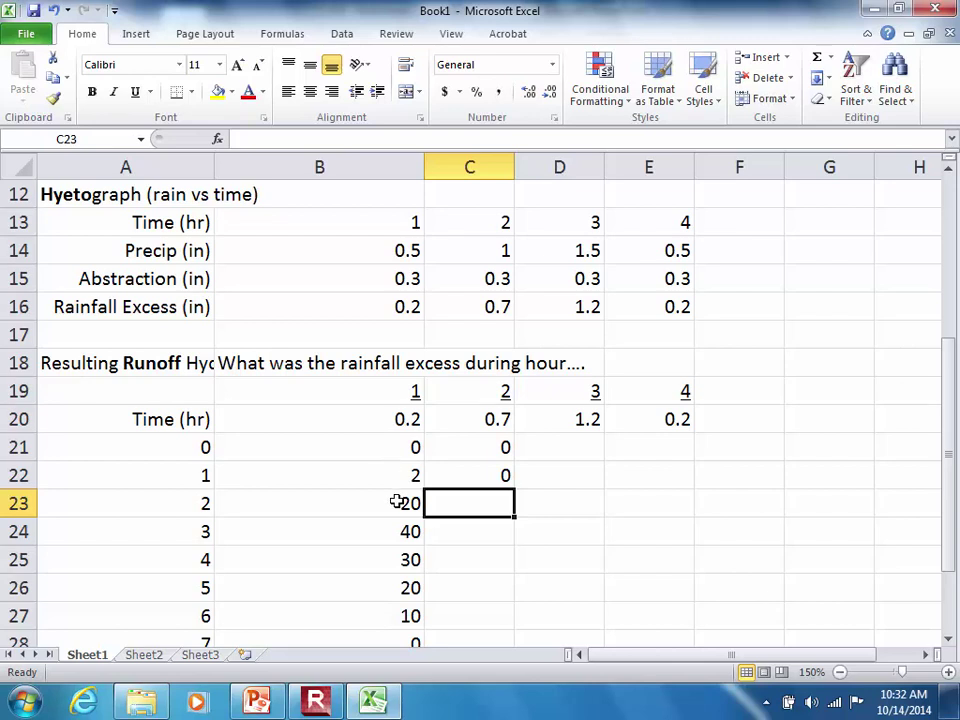
Fill the formula from C22 down through C28 in the hour 2 column.
click(497, 468)
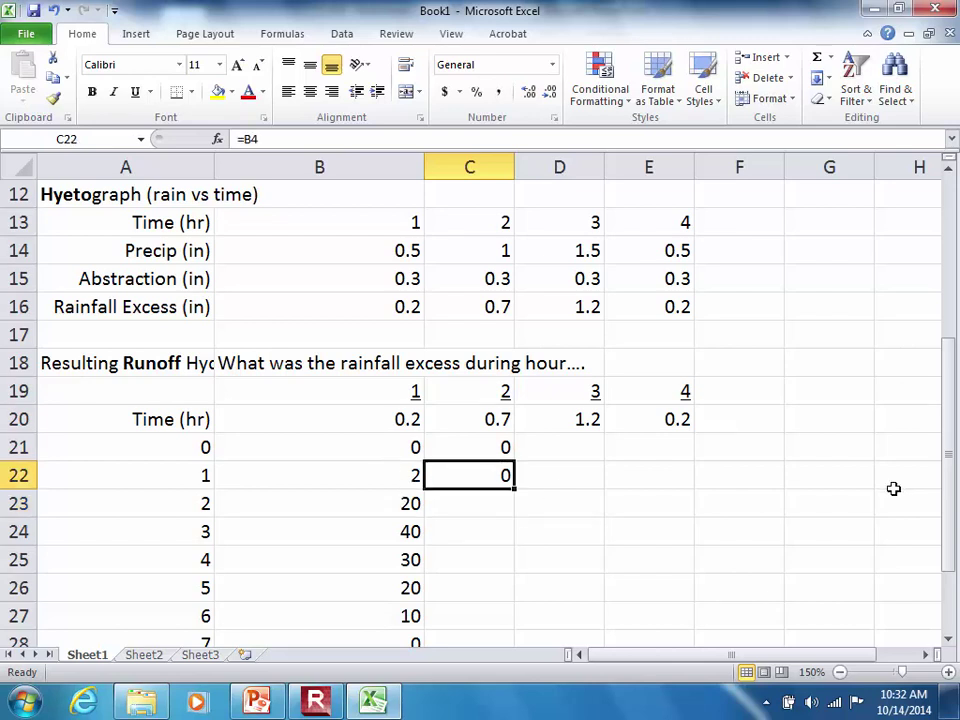
drag(945, 498, 955, 558)
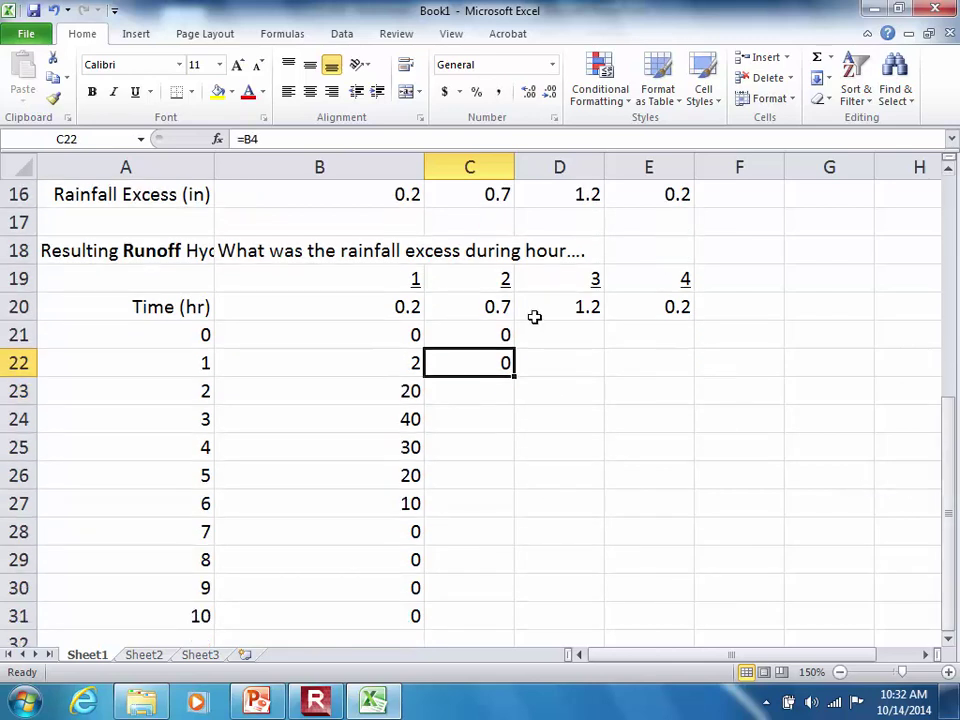
drag(516, 375, 518, 538)
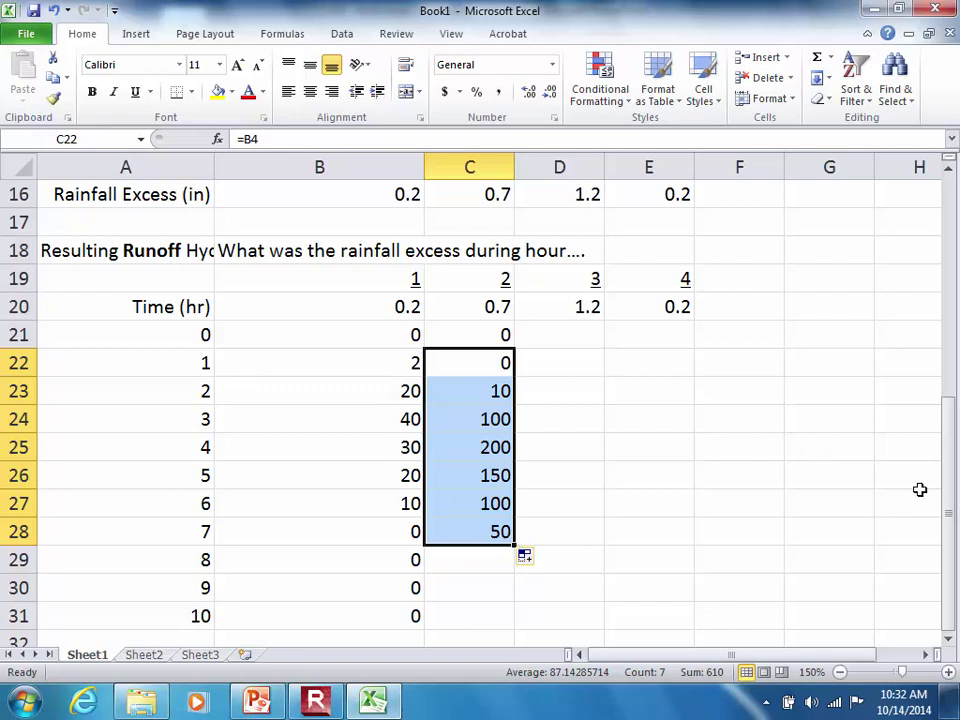
drag(955, 484, 955, 483)
Replace the formula in C22 with the fixed hour 2 rainfall excess times the first unit hydrograph ordinate, =$C$20*B4.
click(453, 362)
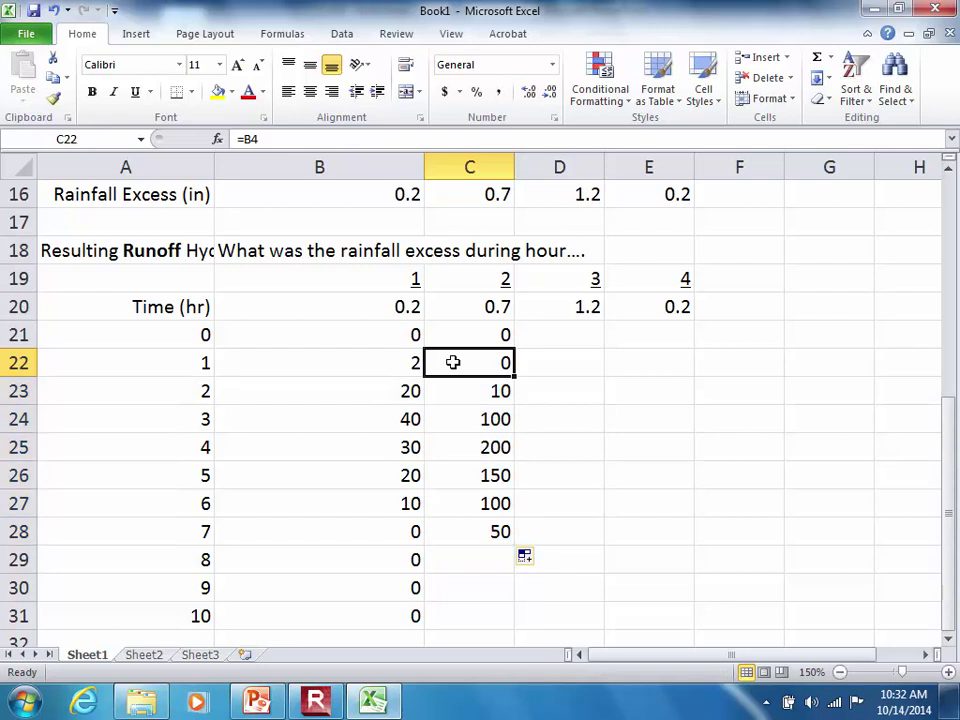
key(Down)
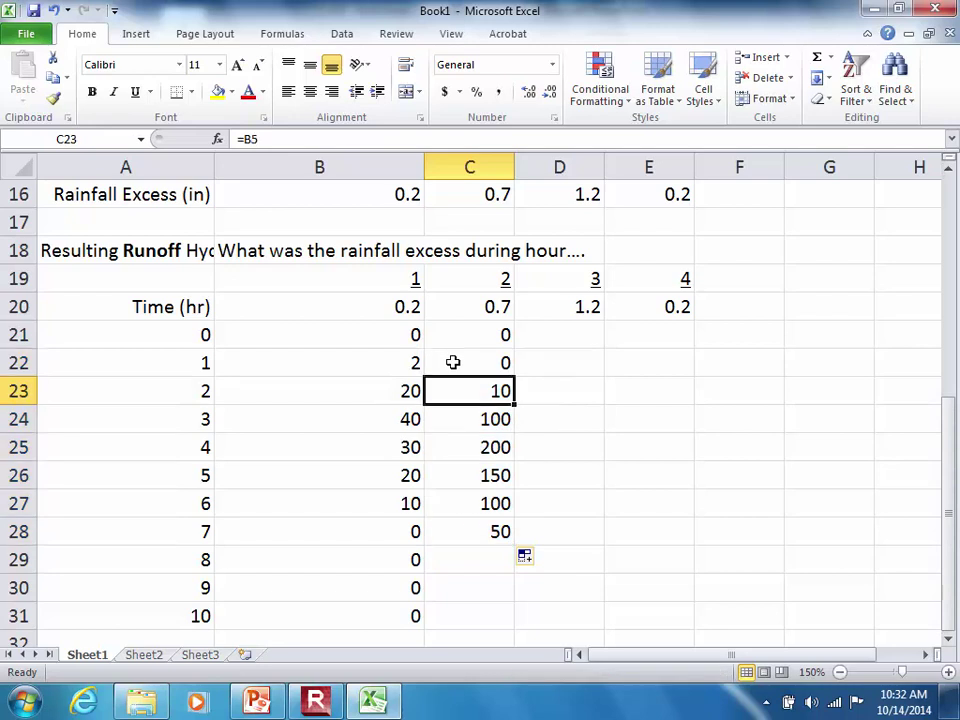
key(Up)
key(Up)
key(Down)
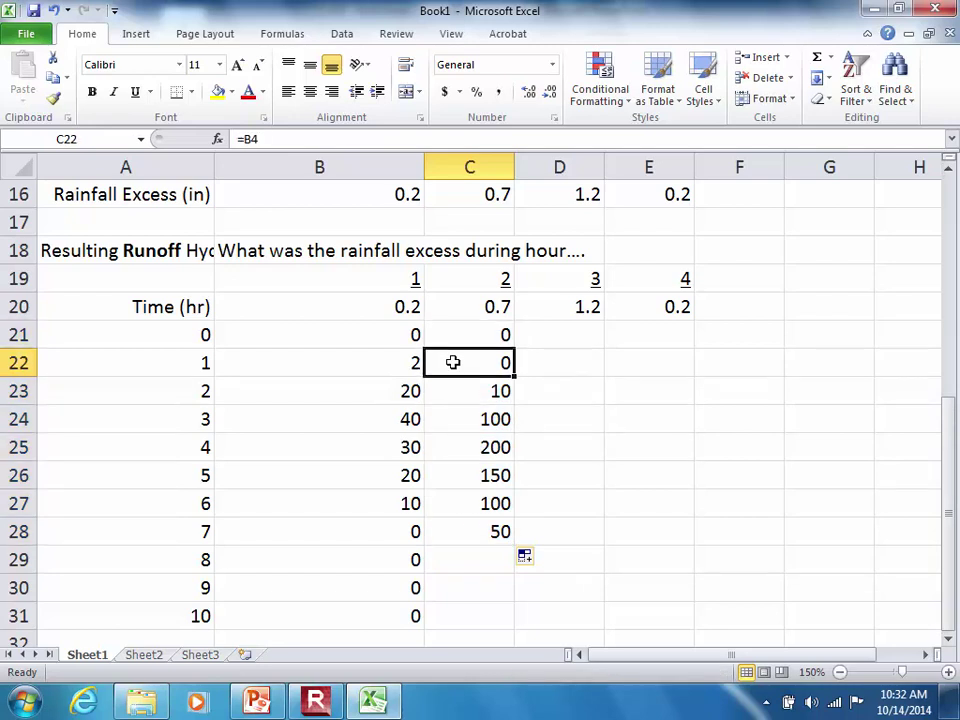
key(Up)
key(Down)
text(=)
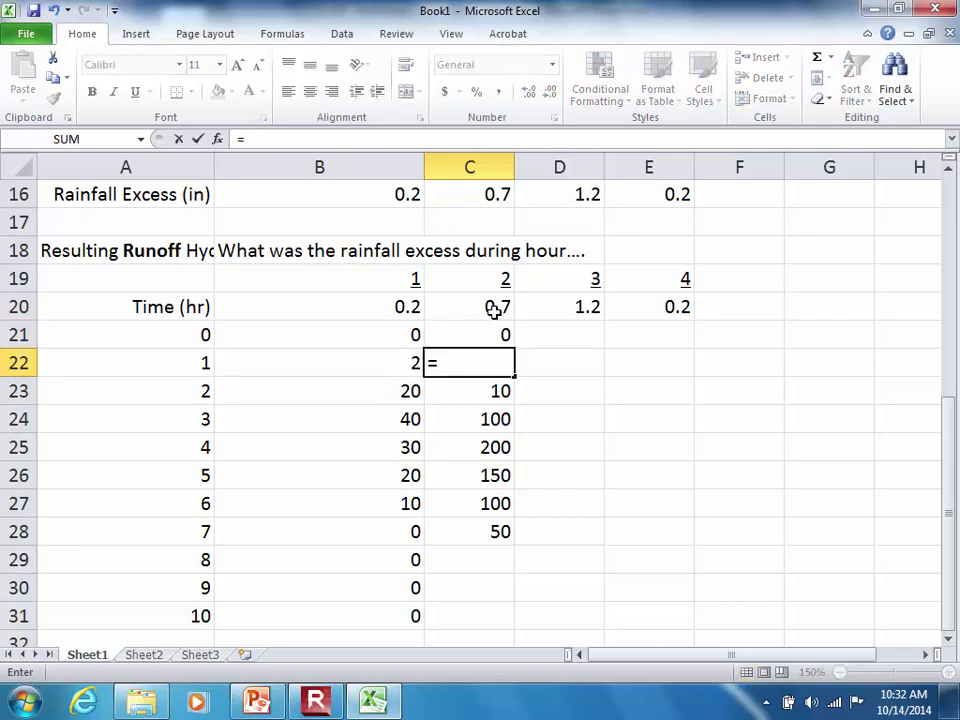
click(496, 305)
key(F4)
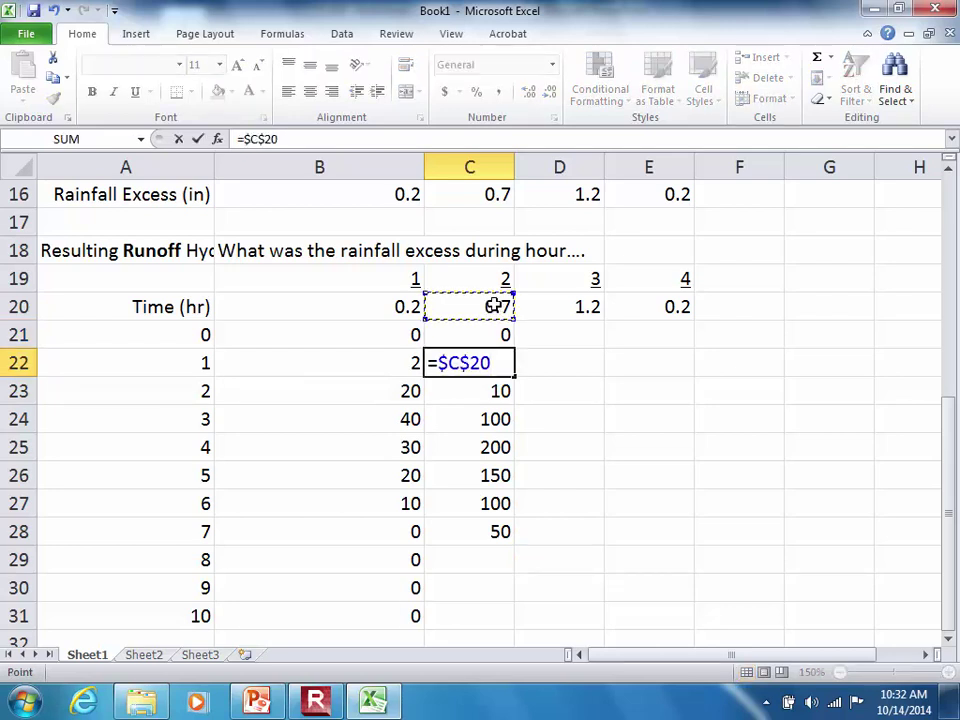
text(*)
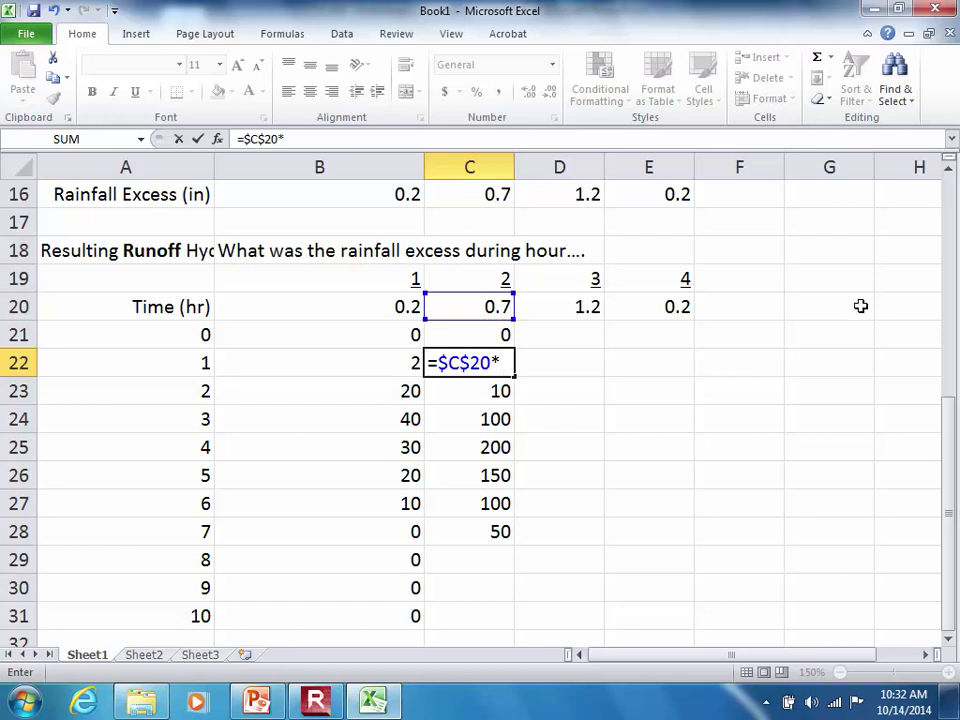
drag(948, 411, 928, 189)
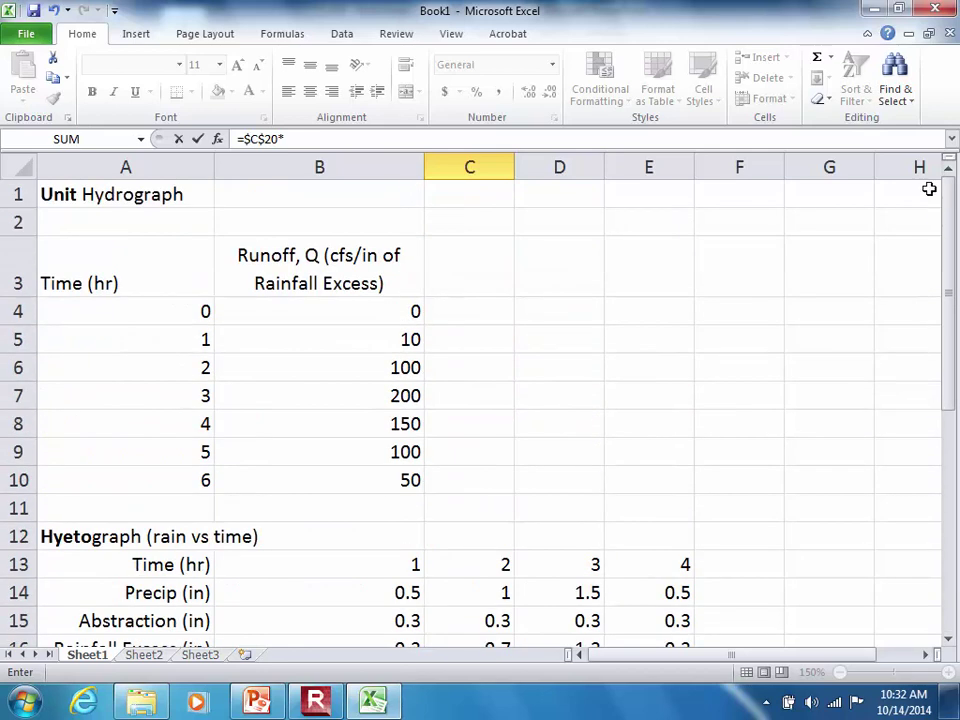
click(403, 312)
key(Return)
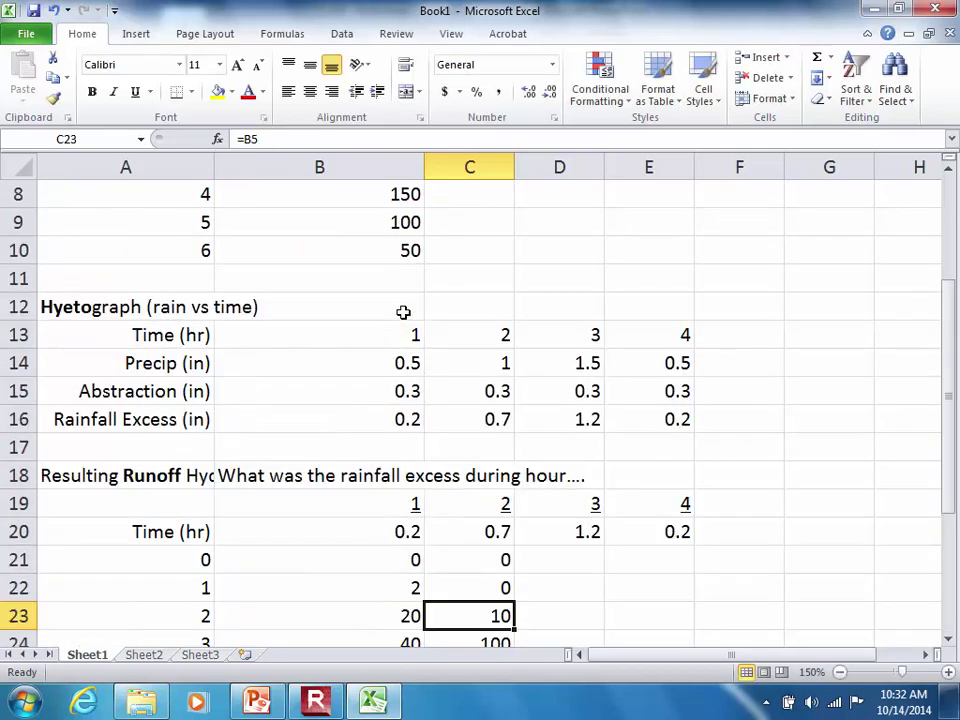
Fill the corrected C22 formula down through C28 and check it against the unit hydrograph ordinates.
click(488, 588)
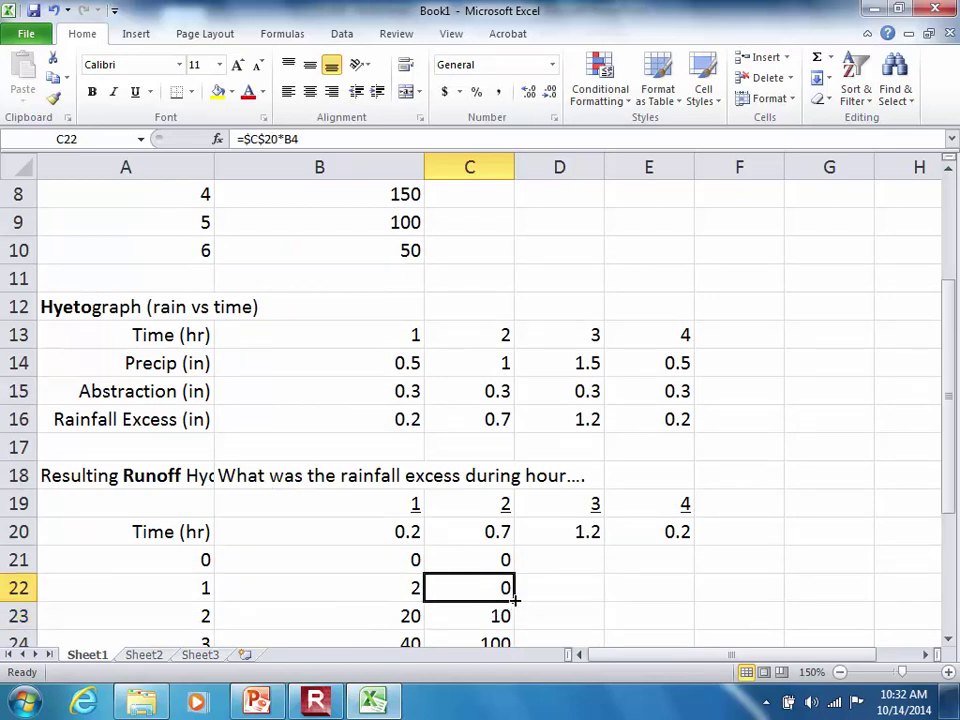
drag(513, 598, 498, 552)
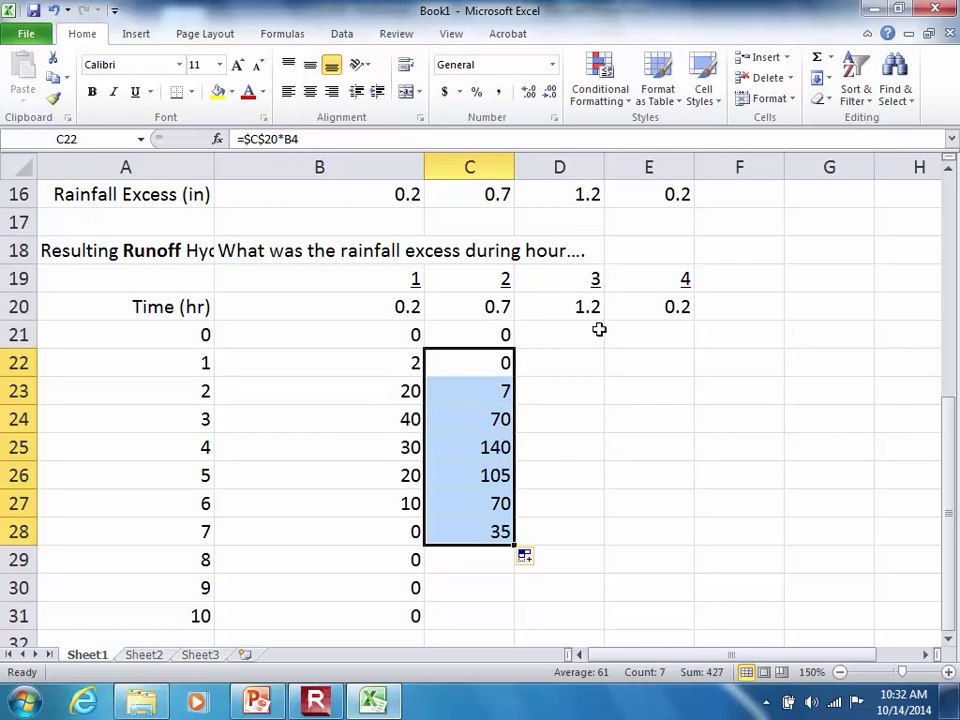
drag(935, 407, 935, 208)
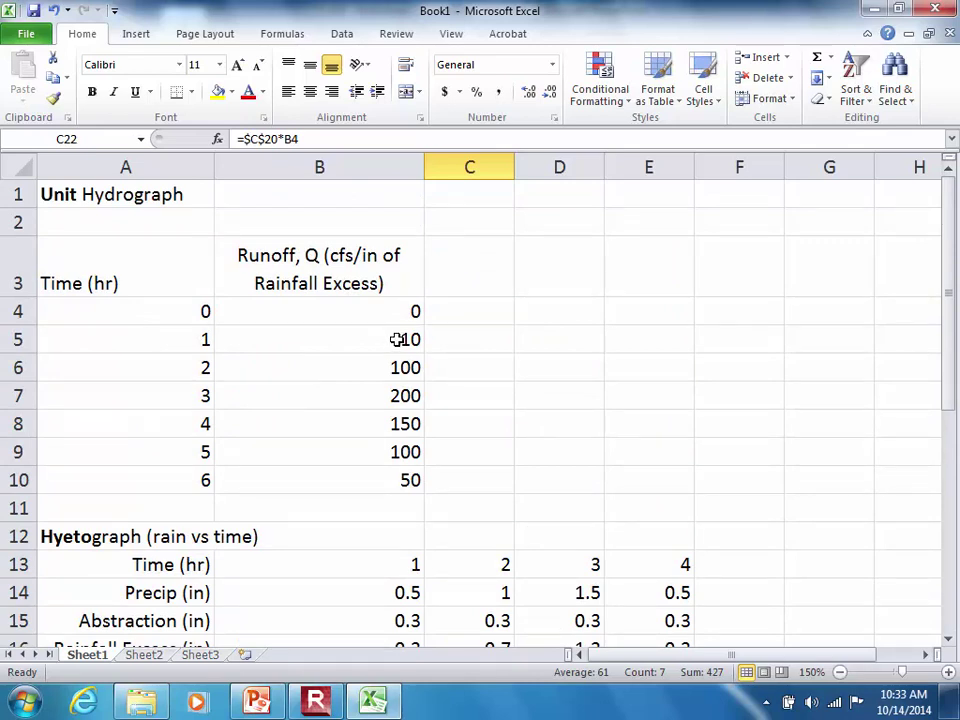
drag(950, 298, 937, 476)
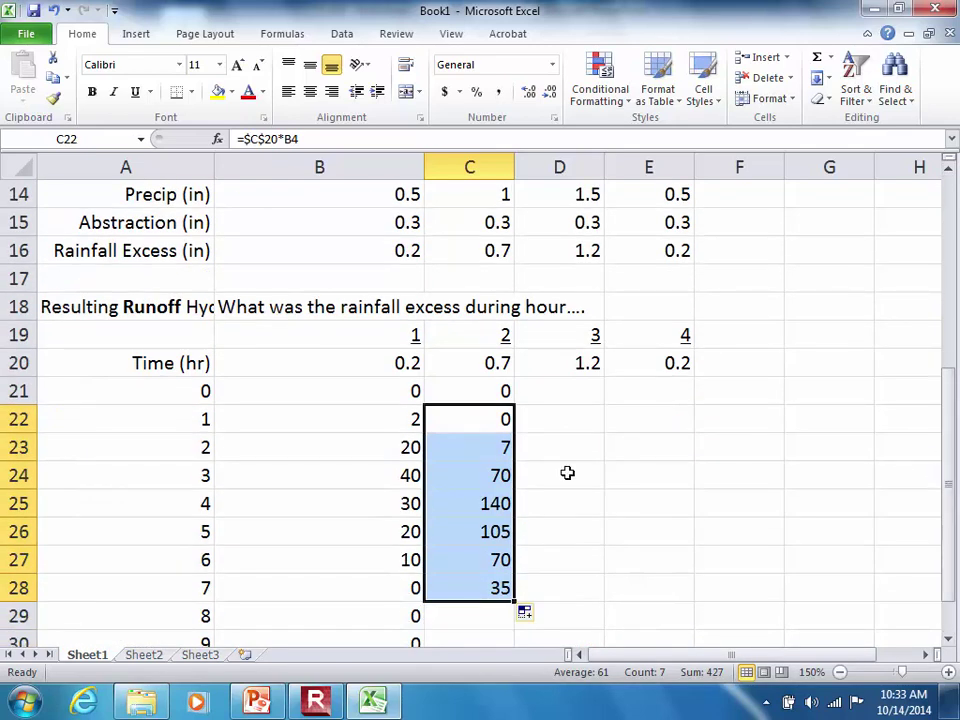
click(496, 452)
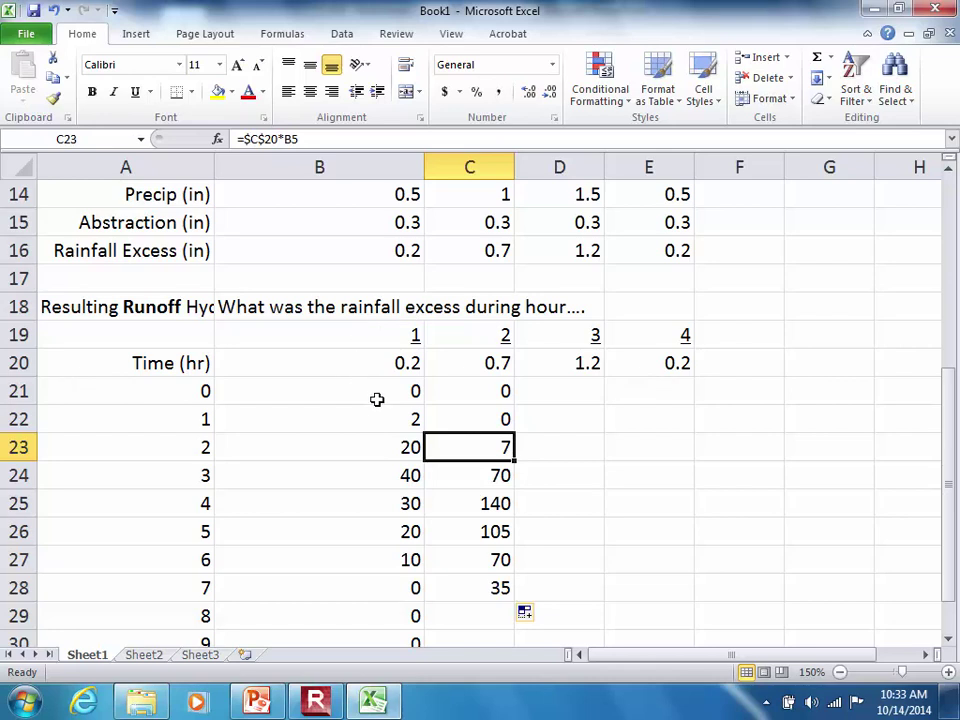
Enter 0 for hours 8 through 10 in the hour 2 runoff column, cells C29:C31.
drag(945, 455, 943, 531)
click(489, 557)
text(0)
key(Return)
text(0)
key(Return)
text(0)
key(Return)
Enter 0 in D21 and D22 as the time 0 and 1 runoff from the hour 3 rainfall excess.
key(Up)
key(Right)
key(Up)
key(Up)
key(Up)
key(Up)
key(Up)
key(Up)
key(Up)
key(Up)
key(Up)
key(Up)
key(Up)
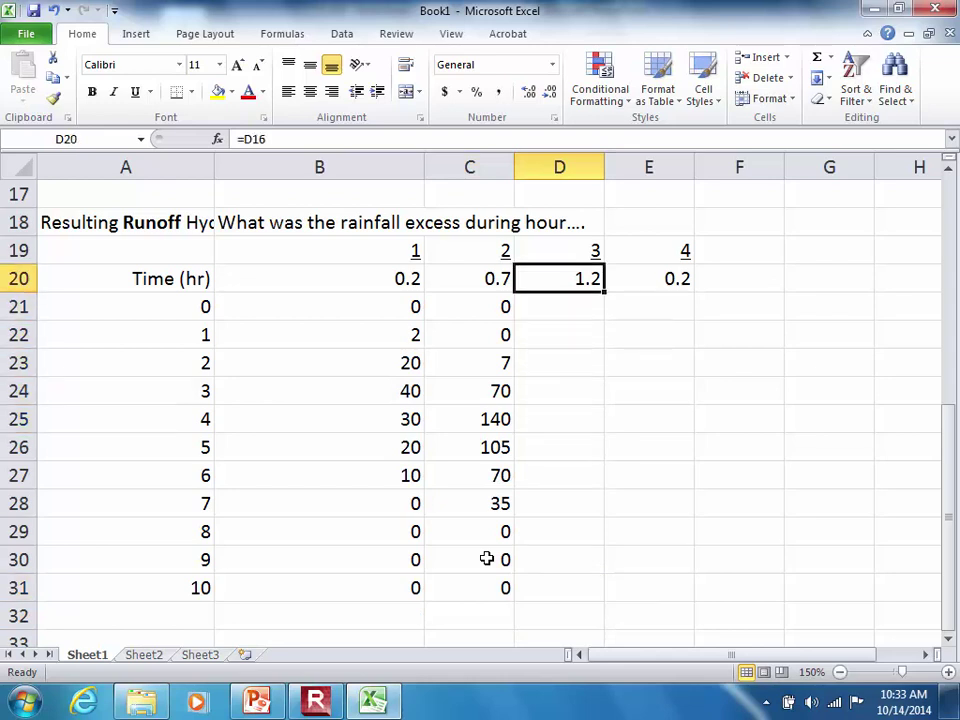
key(Down)
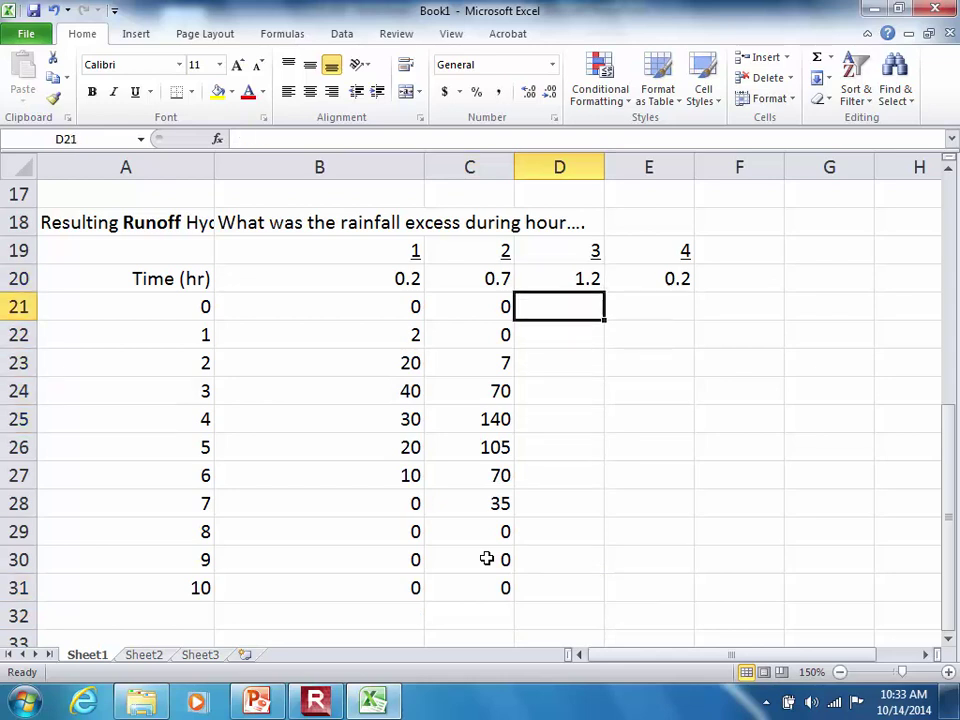
text(0)
key(Return)
text(0)
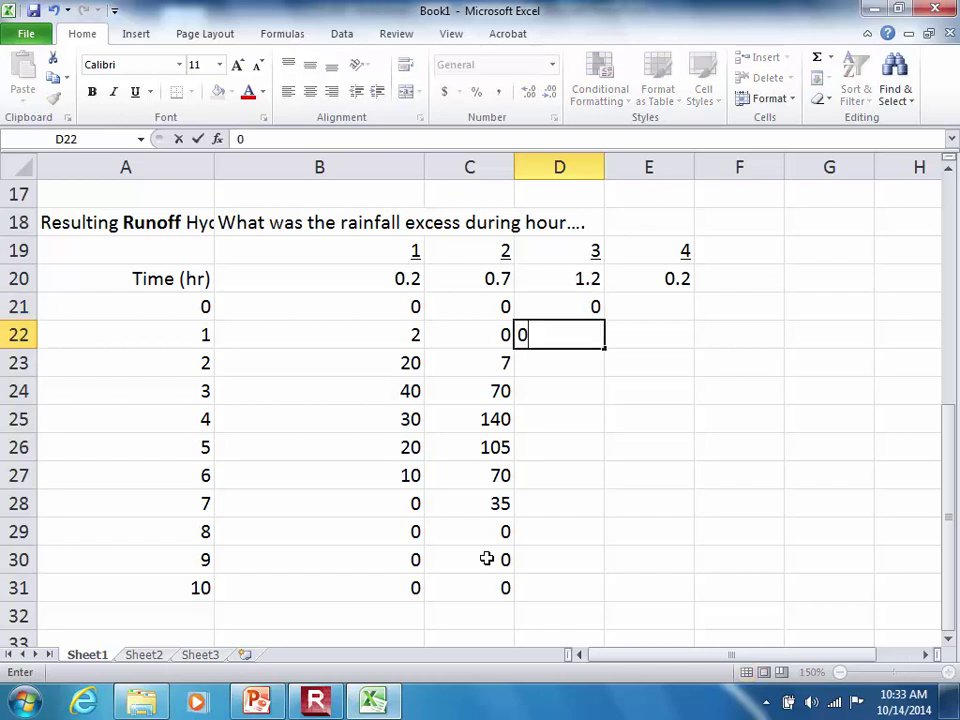
key(Return)
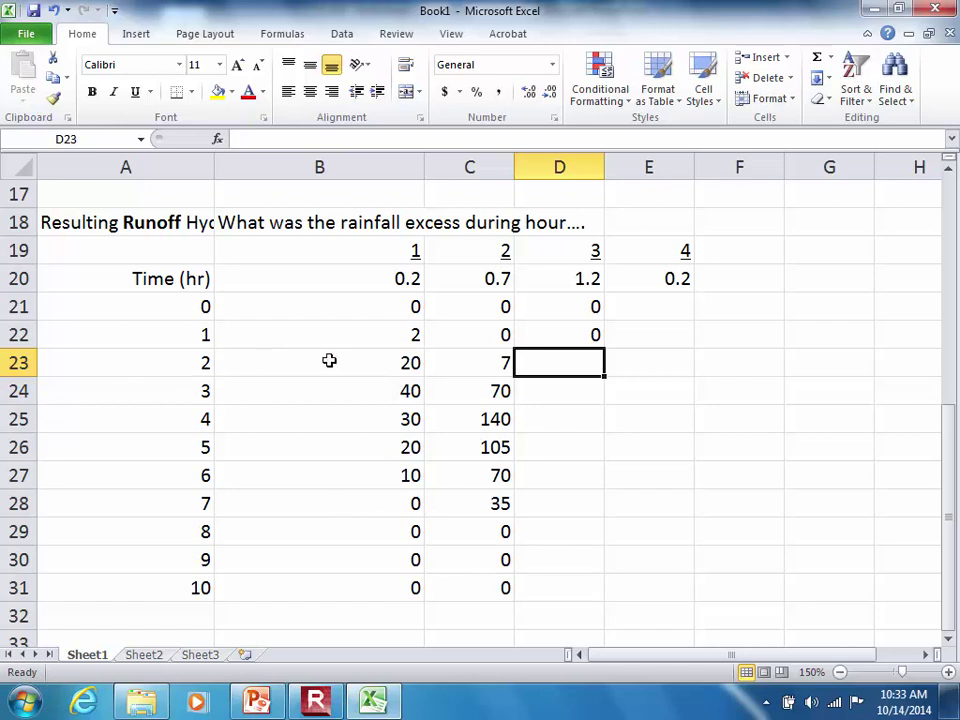
In D23, multiply the fixed hour 3 rainfall excess by the first unit hydrograph ordinate with =$D$20*B4.
text(=)
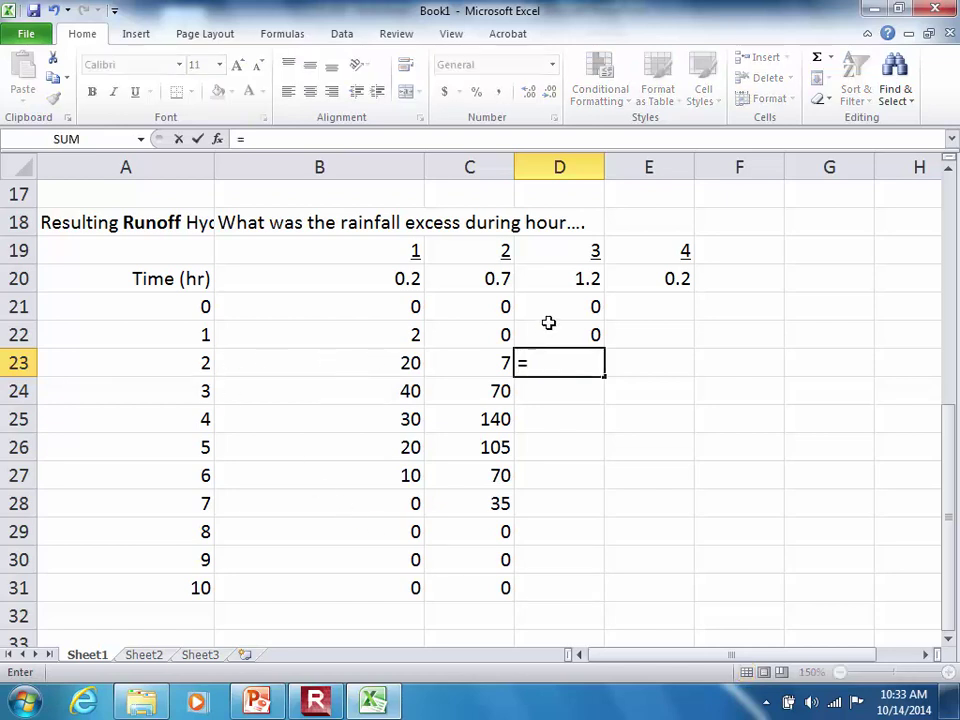
click(579, 281)
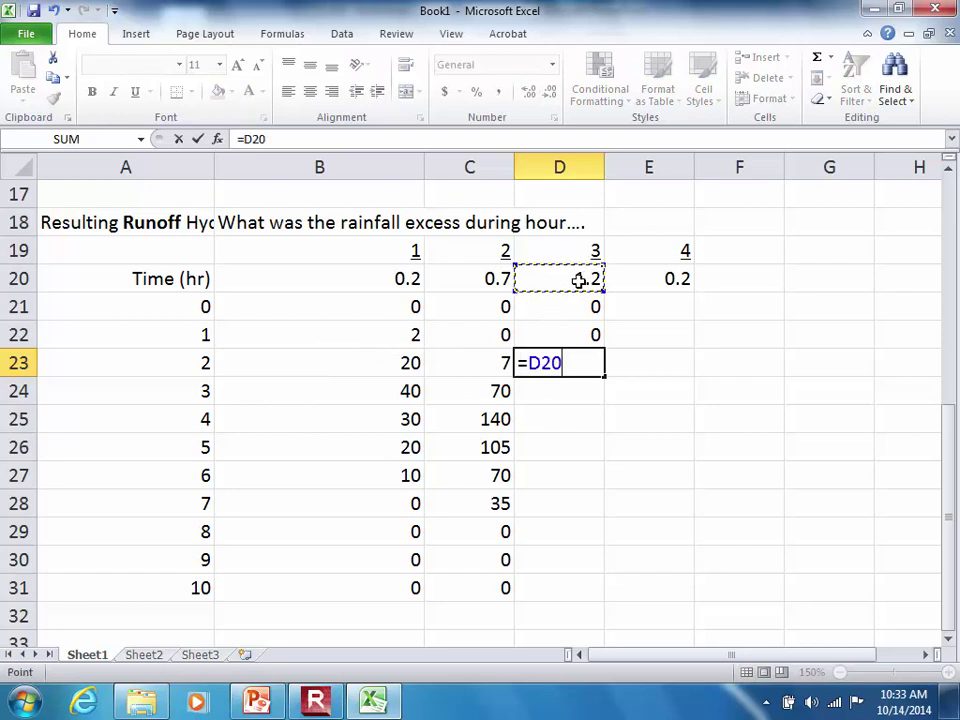
key(F4)
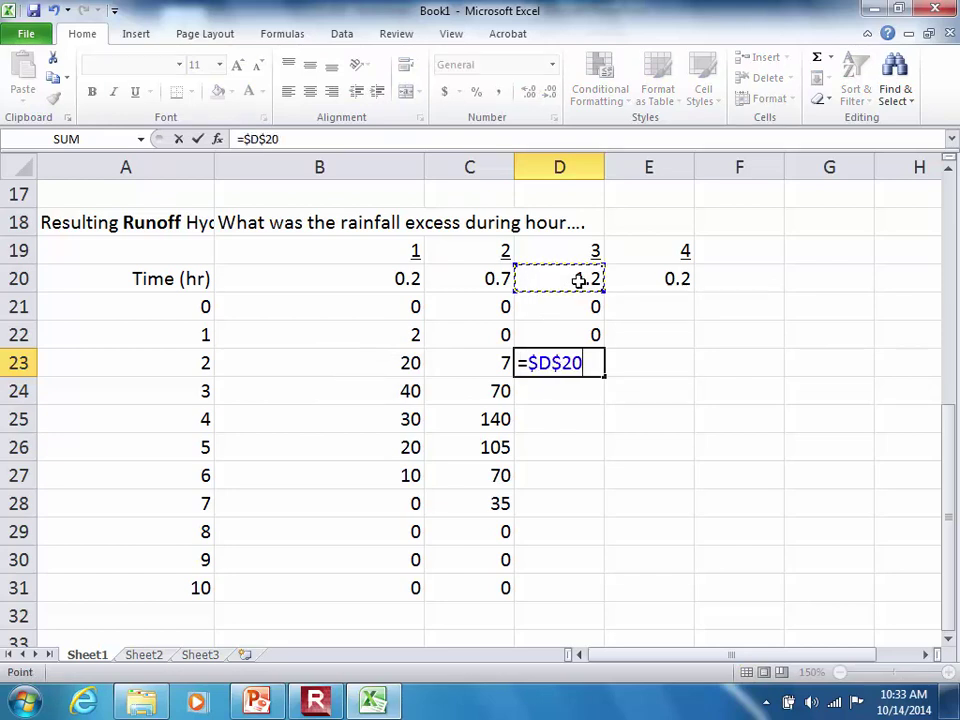
text(*)
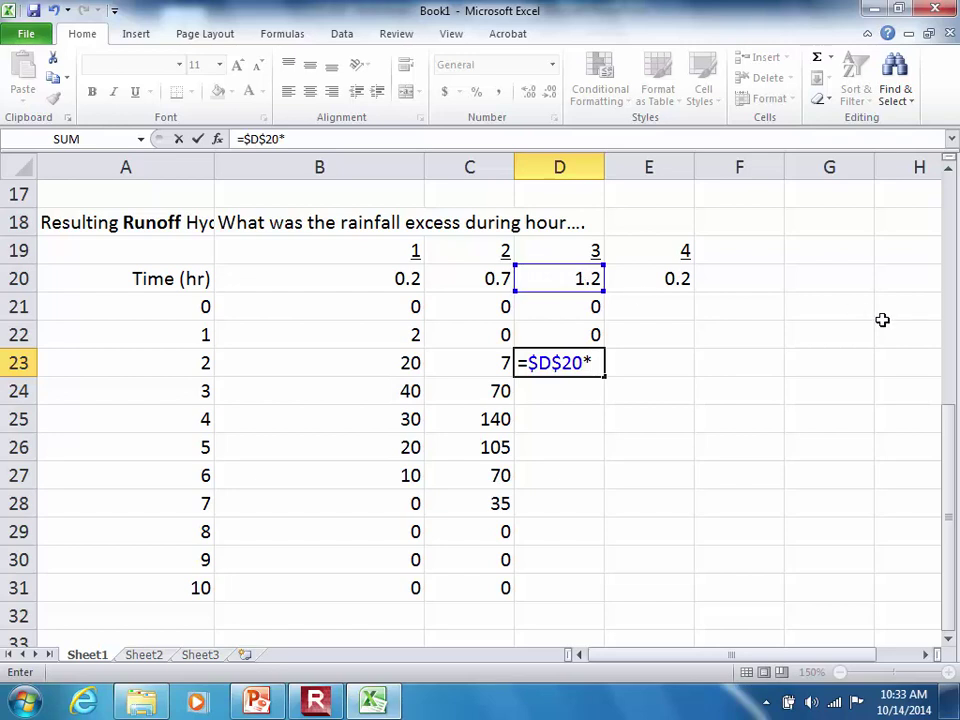
drag(949, 394, 953, 188)
click(392, 311)
key(Return)
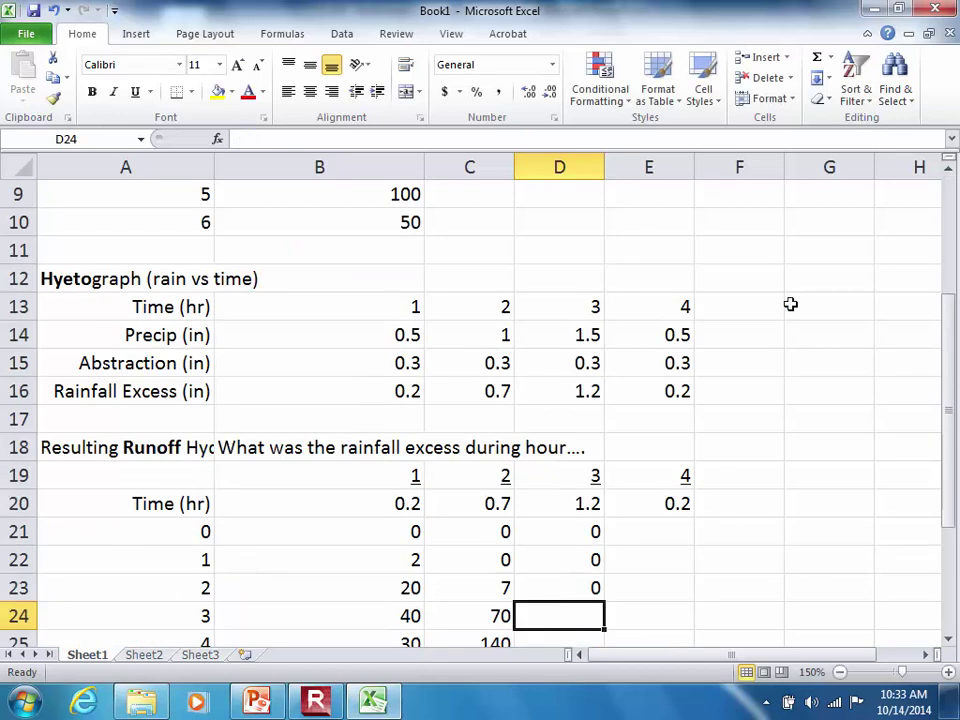
Fill the D23 formula down through D29 in the hour 3 runoff column.
drag(953, 355, 943, 462)
click(594, 388)
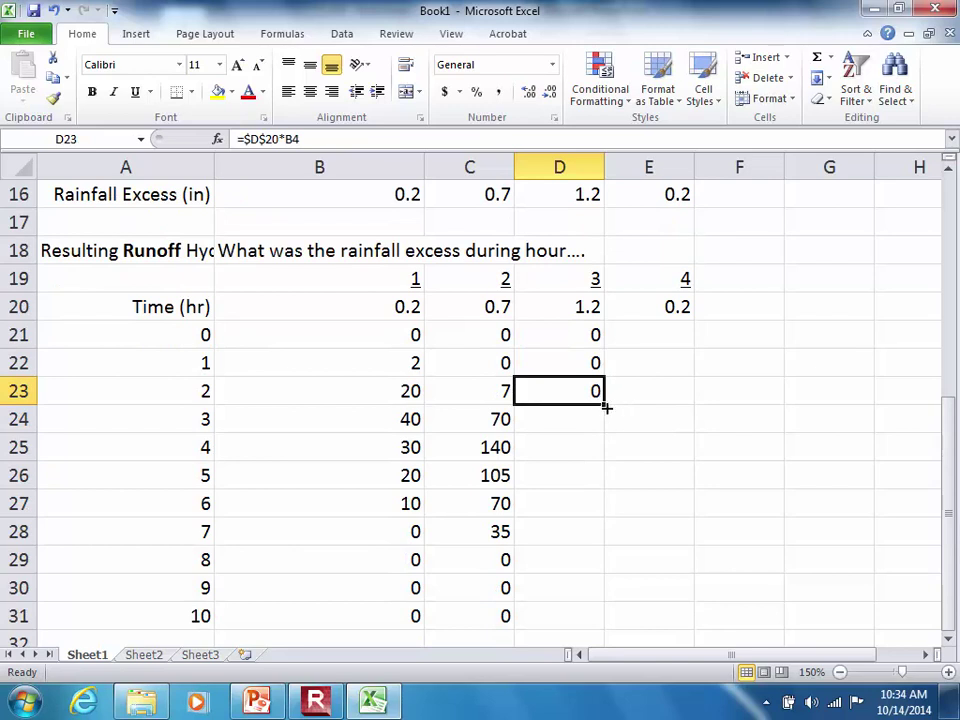
drag(605, 406, 596, 572)
Enter 0 for hours 9 and 10 in the hour 3 runoff column, cells D30:D31.
click(581, 586)
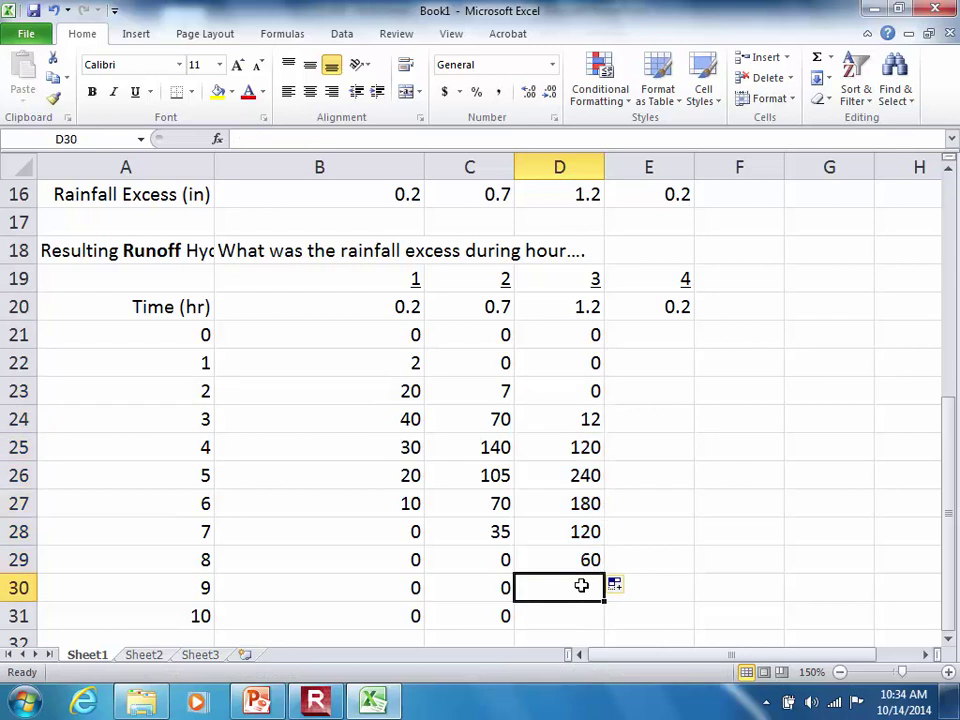
text(0)
key(Return)
text(0)
key(Return)
key(Return)
key(Return)
key(Up)
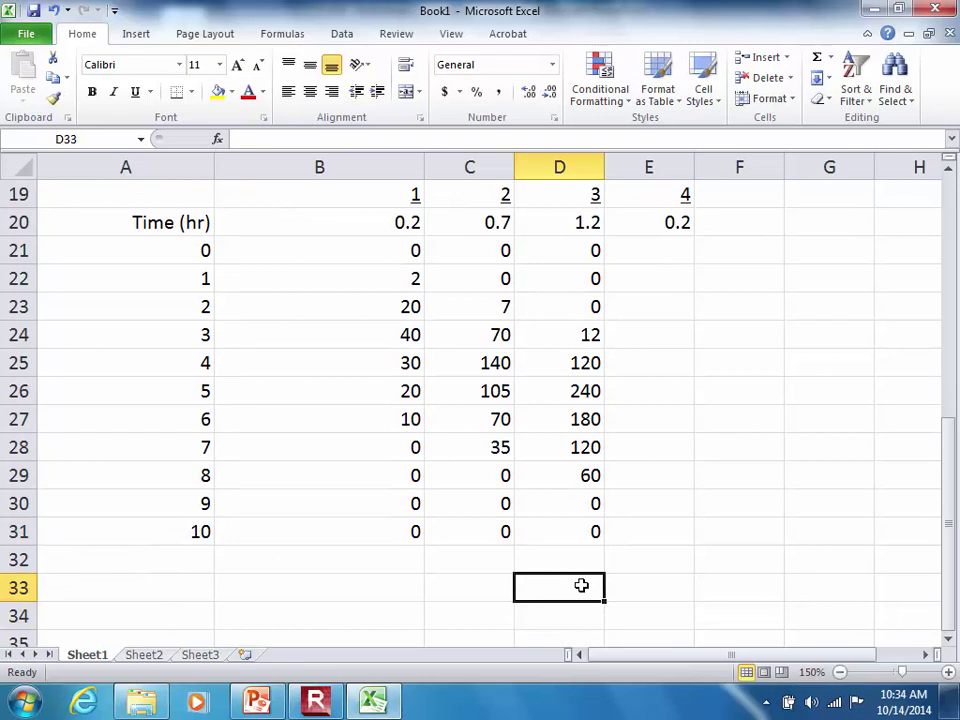
Enter 0 for times 0 through 2 in the hour 4 runoff column, cells E21:E23.
mouse_move(951, 499)
mouse_down()
mouse_move(948, 463)
mouse_move(948, 483)
mouse_up()
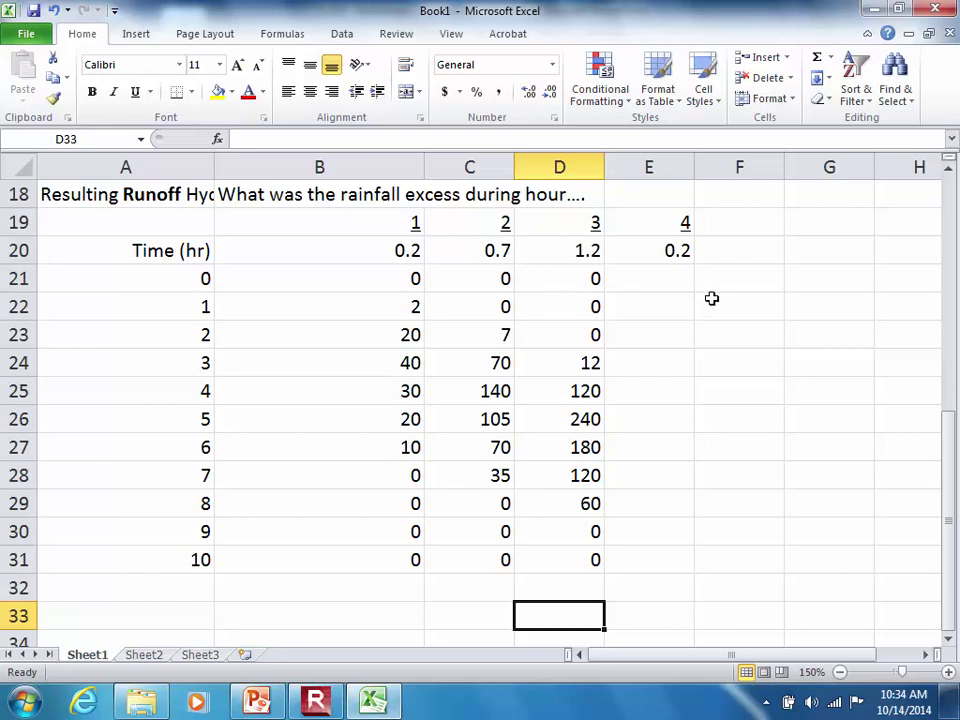
click(651, 281)
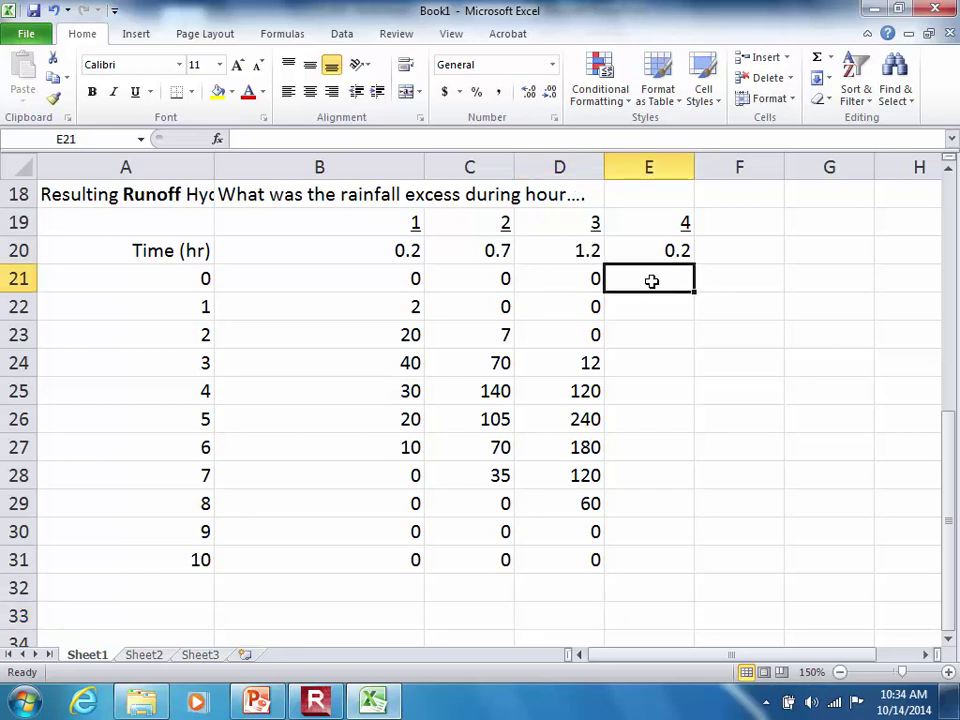
key(Left)
key(Down)
key(Down)
key(Up)
key(Up)
key(Down)
click(651, 281)
text(0)
key(Return)
text(0)
key(Return)
text(0)
key(Return)
In E24, multiply the fixed hour 4 rainfall excess by the first unit hydrograph ordinate with =$E$20*B4.
text(=)
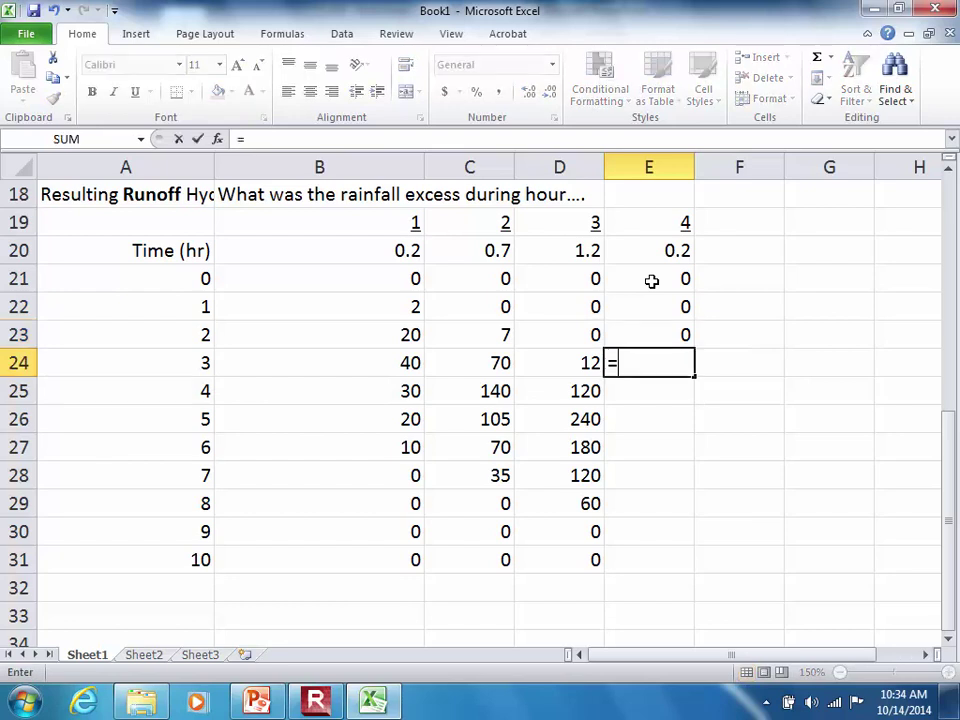
click(666, 253)
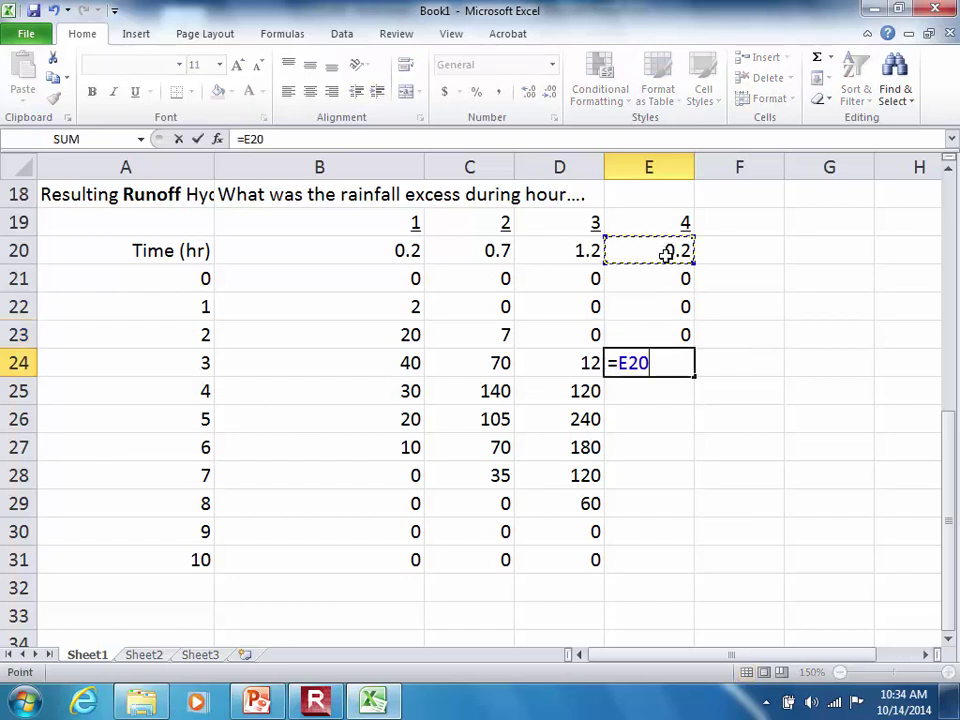
key(F4)
text(*)
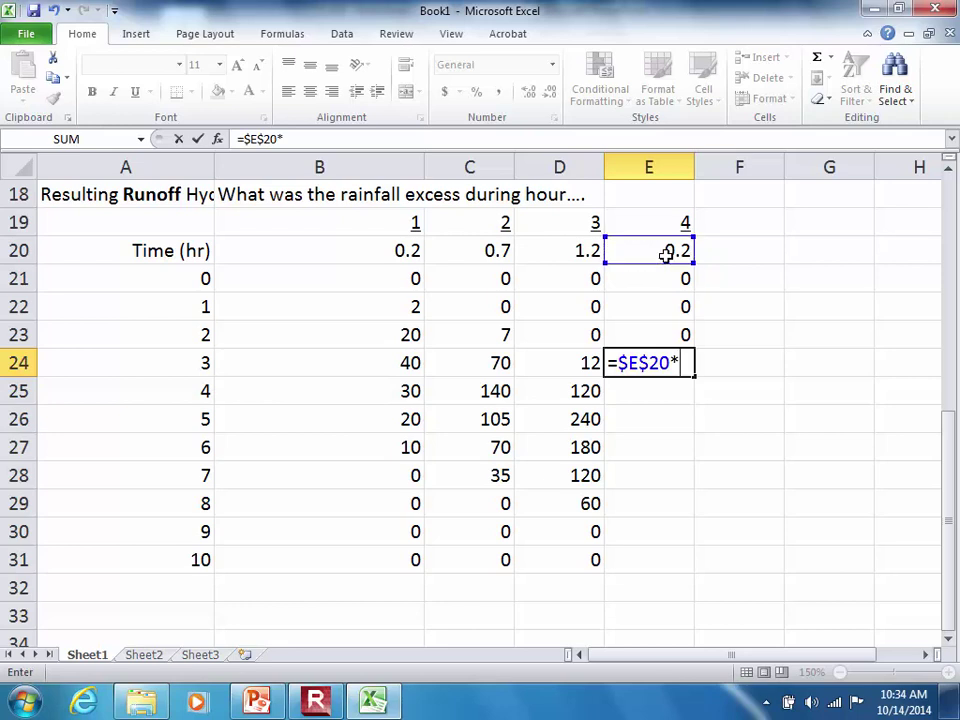
drag(948, 448, 930, 232)
click(343, 311)
key(Return)
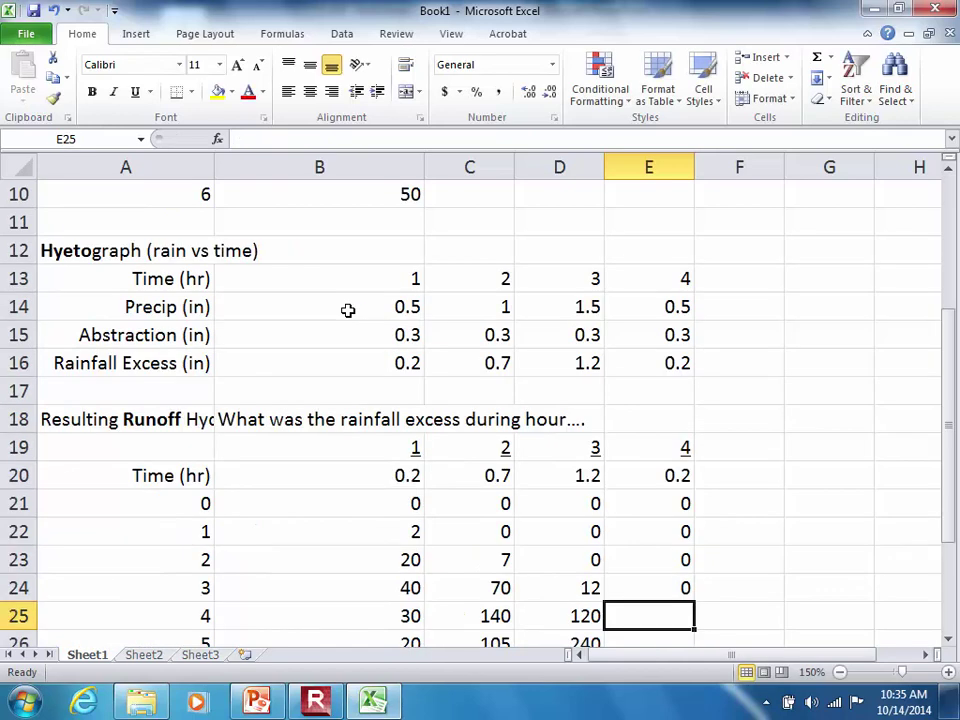
Fill the E24 formula down through E30 in the hour 4 runoff column.
drag(950, 413, 949, 452)
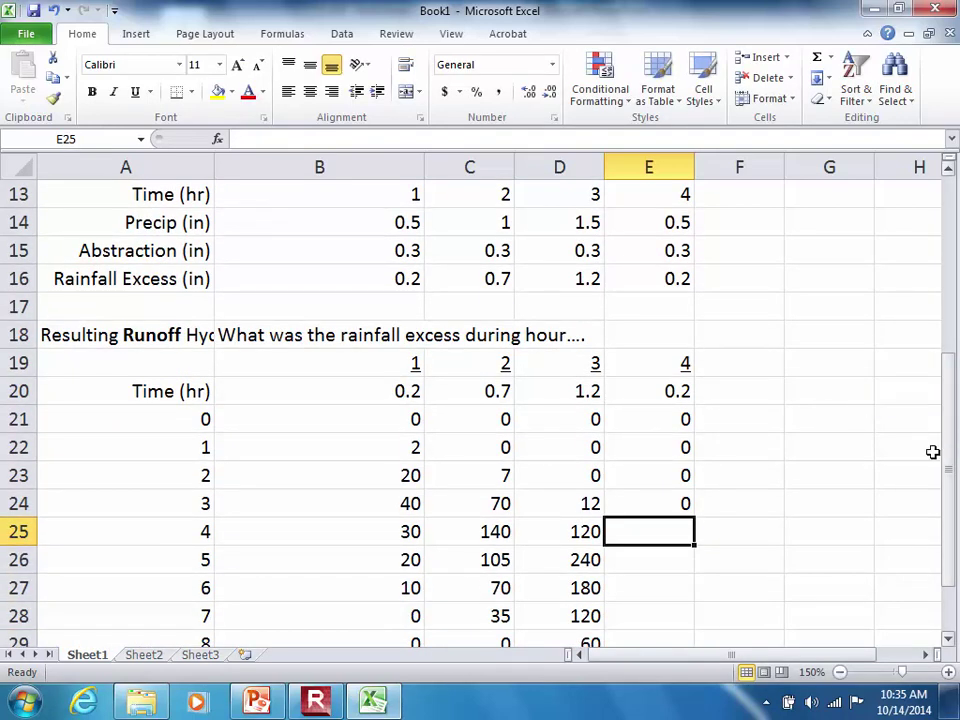
click(662, 502)
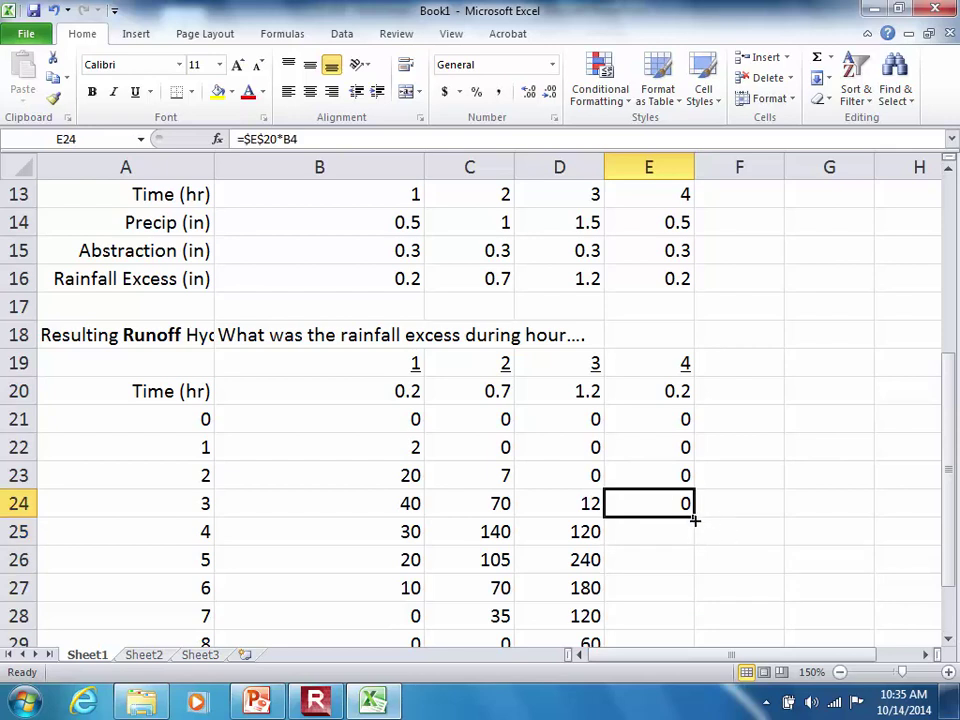
drag(693, 517, 690, 580)
Enter 0 in E31 as the hour 10 runoff from the hour 4 rainfall excess.
click(658, 594)
text(0)
key(Tab)
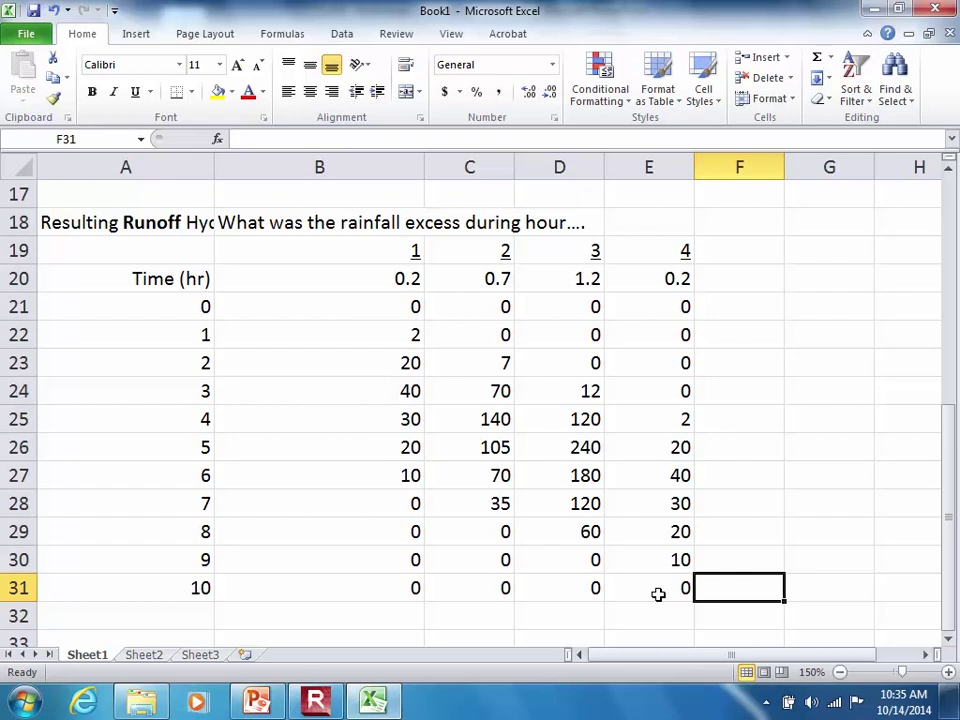
key(Left)
key(Left)
key(Left)
key(Left)
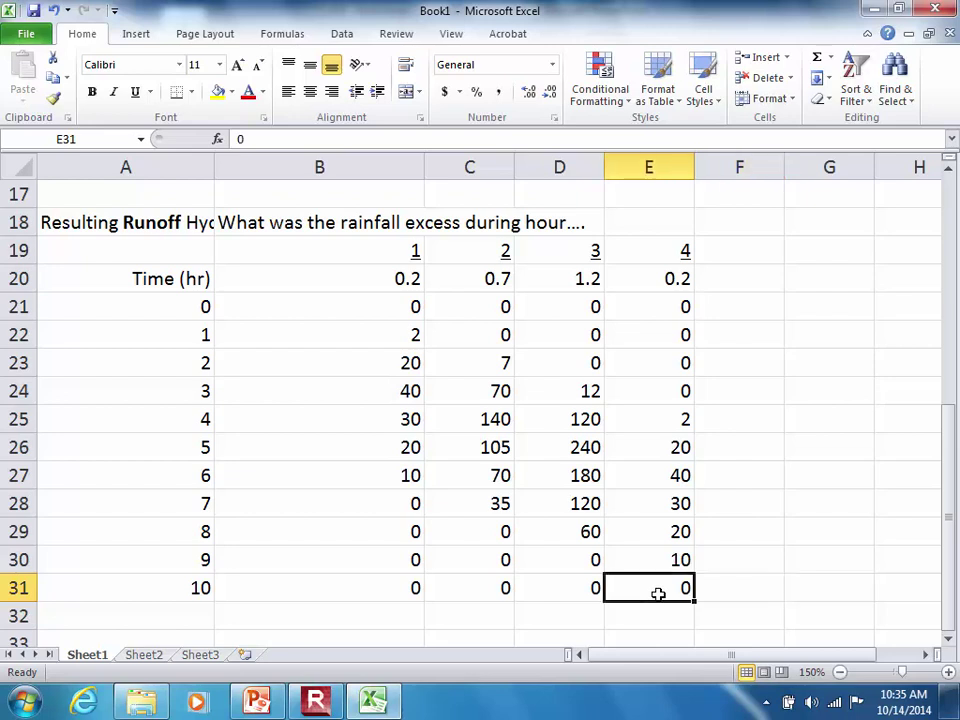
Examine the lagged runoff values and formulas in the hour 2 and hour 3 rainfall excess columns.
key(Up)
key(Up)
key(Up)
key(Up)
key(Right)
key(Up)
key(Up)
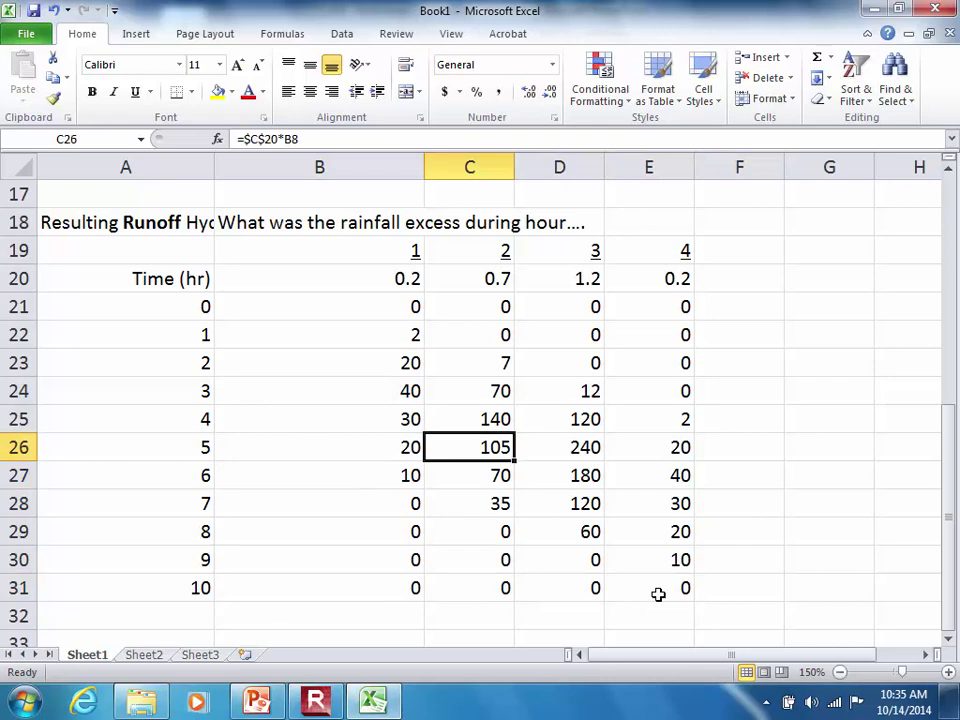
key(Right)
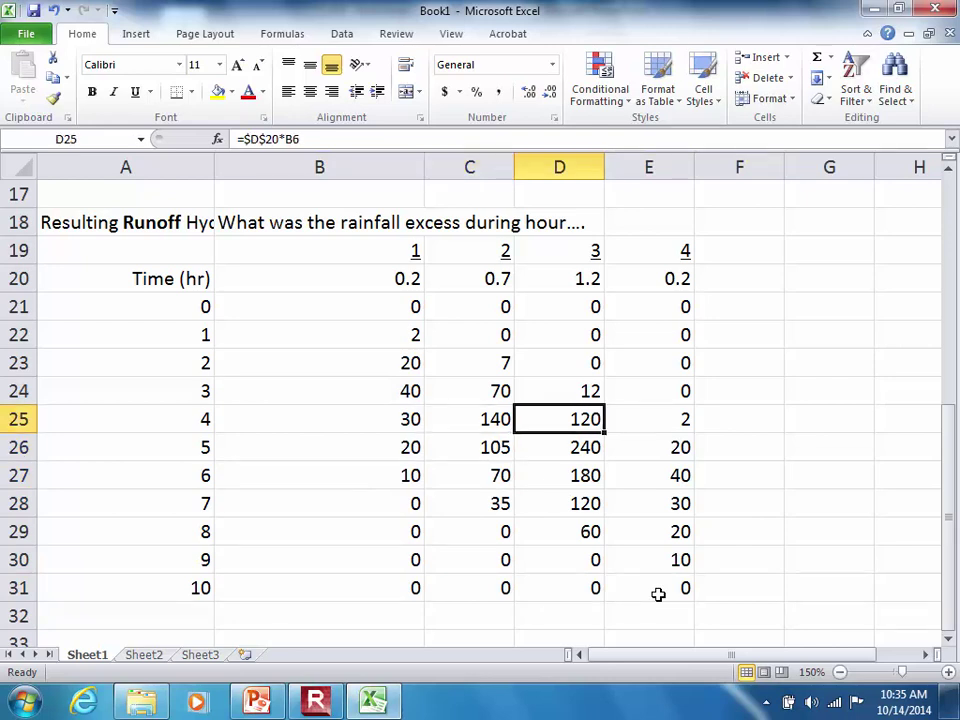
Review the unit hydrograph's runoff ordinates in column B, from the heading in B3 down through the hourly values.
key(Up)
key(Up)
key(Up)
key(Left)
key(Up)
key(Up)
key(Up)
key(Up)
key(Up)
key(Up)
key(Up)
key(Up)
key(Up)
key(Up)
key(Up)
key(Up)
key(Up)
key(Up)
key(Up)
key(Up)
key(Up)
key(Up)
key(Up)
key(Up)
key(Up)
key(Left)
key(Down)
key(Down)
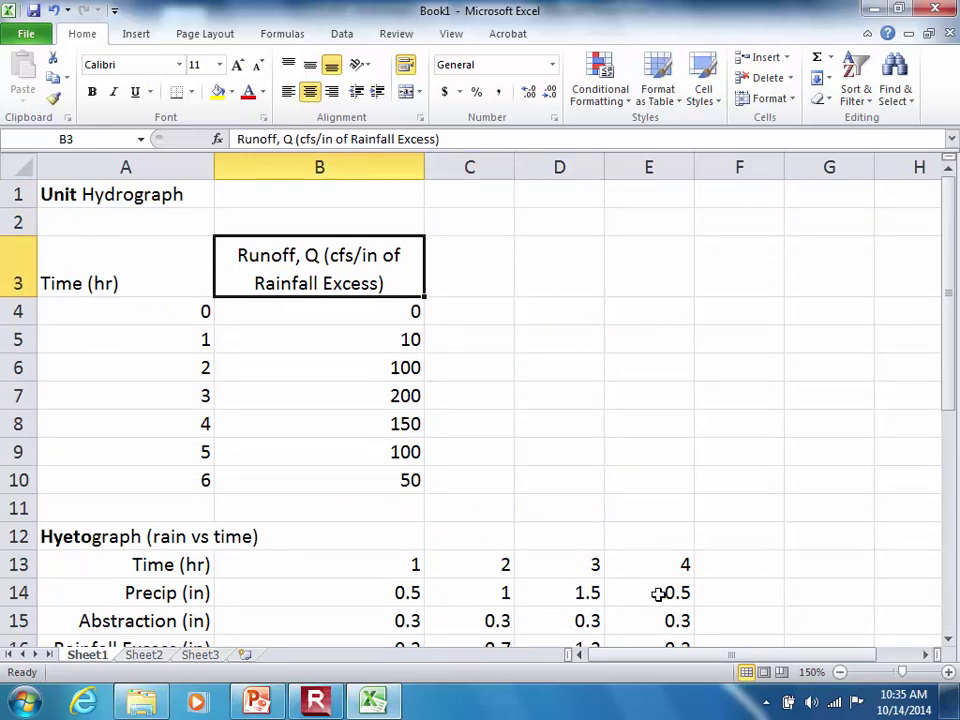
key(Down)
key(Down)
key(Down)
key(Down)
key(Down)
key(Up)
key(Up)
key(Up)
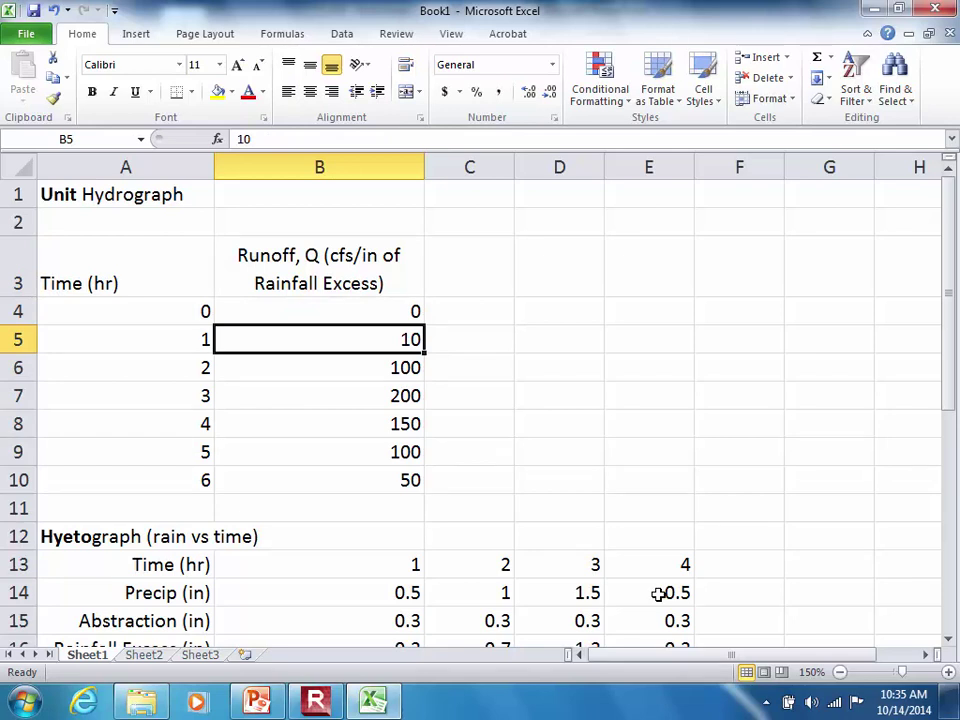
Review the hyetograph's hourly precipitation, abstraction and rainfall excess, down to the excess values heading the runoff table.
key(Down)
key(Down)
key(Down)
key(Down)
key(Down)
key(Down)
key(Down)
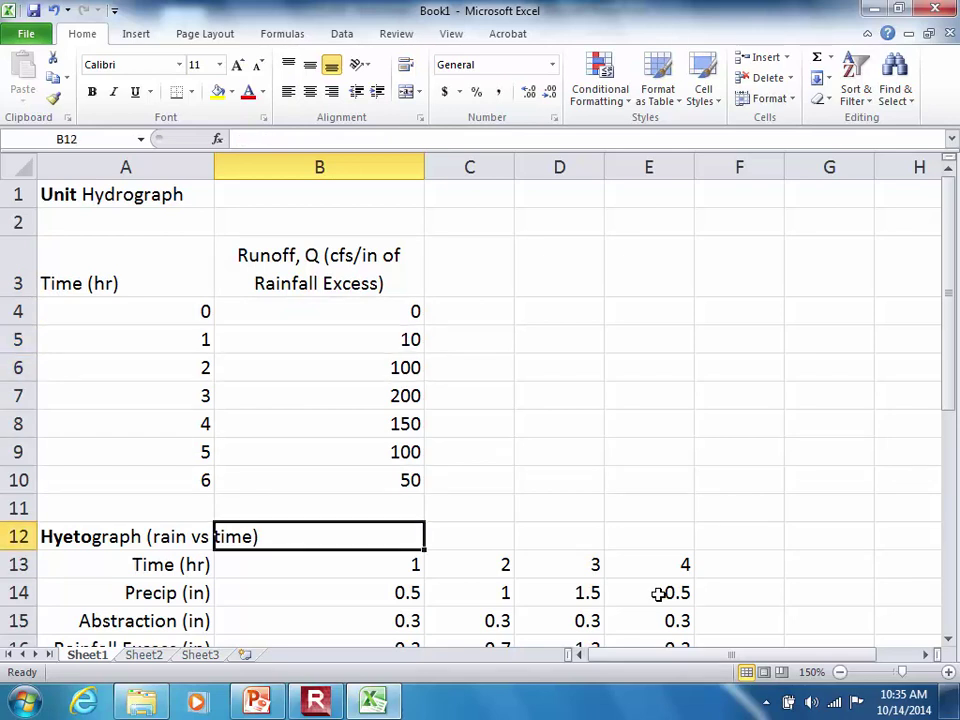
key(Down)
key(Down)
key(Right)
key(Right)
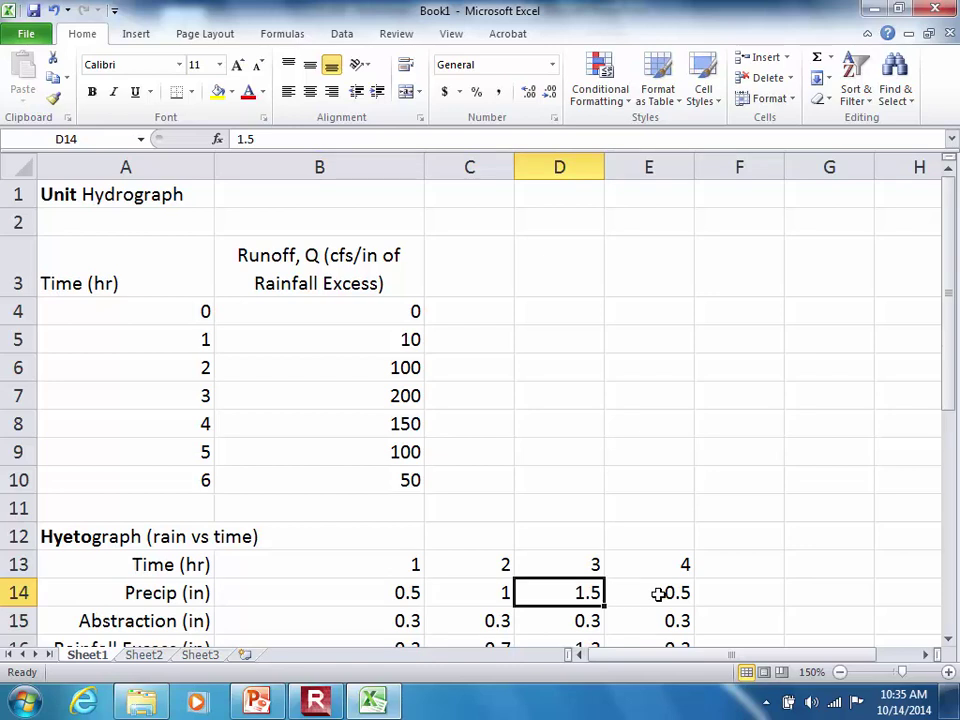
key(Down)
key(Down)
key(Down)
key(Down)
key(Down)
key(Down)
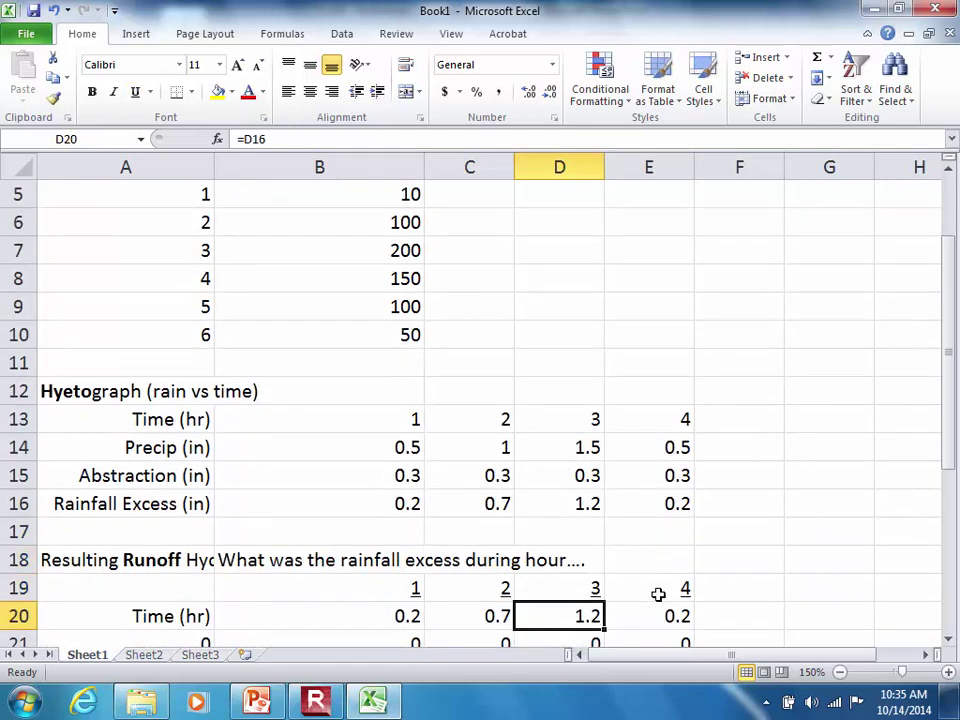
Enter the heading SUM in F19, beside the hour 4 column of the runoff table.
key(Right)
key(Left)
key(Right)
key(Right)
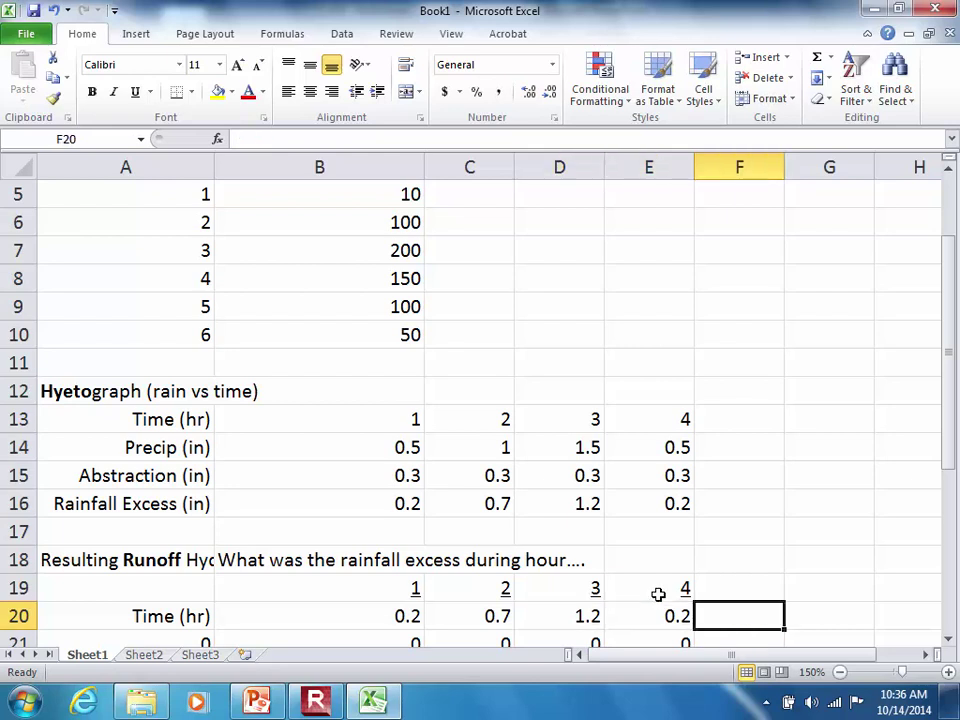
key(Down)
key(Down)
key(Down)
key(Up)
key(Up)
key(Up)
key(Right)
key(Up)
key(Left)
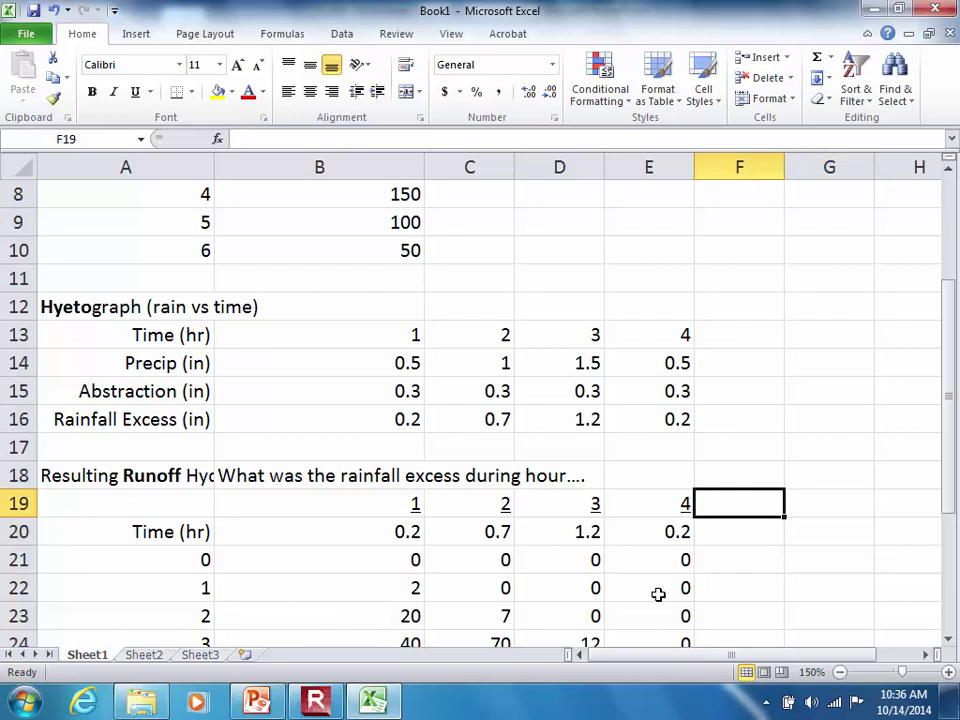
text(SUM)
key(Return)
key(Down)
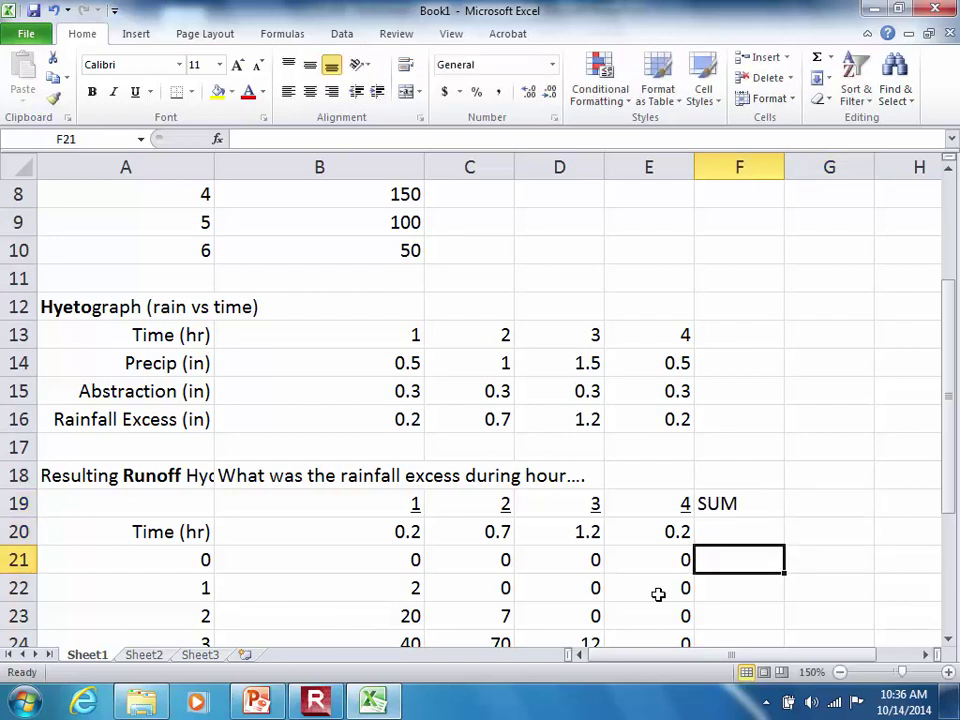
In F21, total the time 0 runoff from all four rainfall hours with =SUM(B21:E21).
text(=sum()
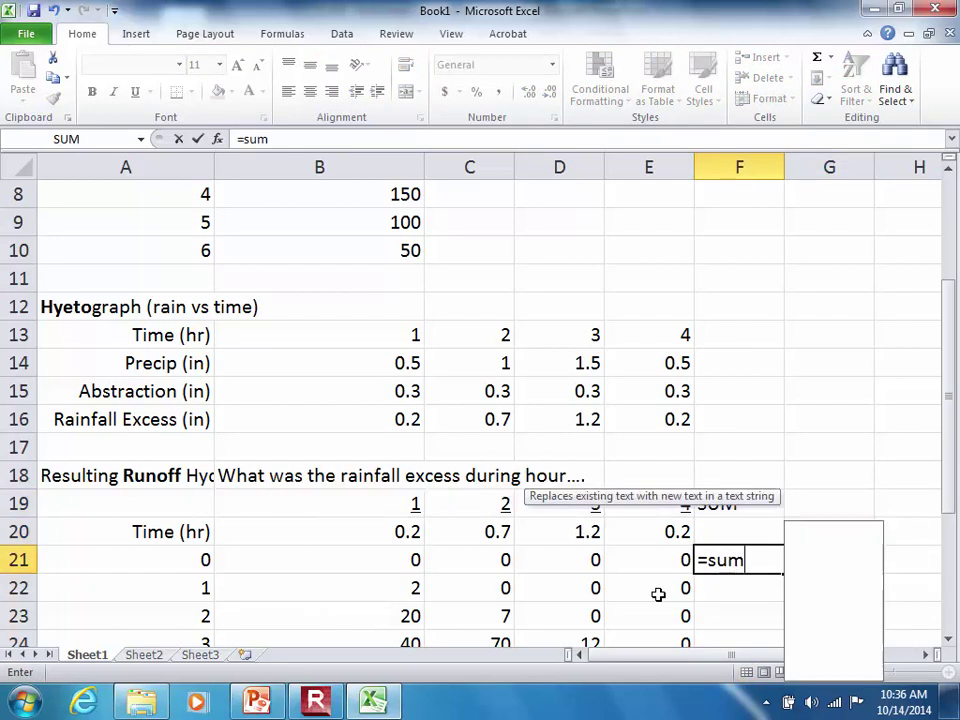
key(Left)
key(shift+Left)
key(shift+Left)
key(shift+Left)
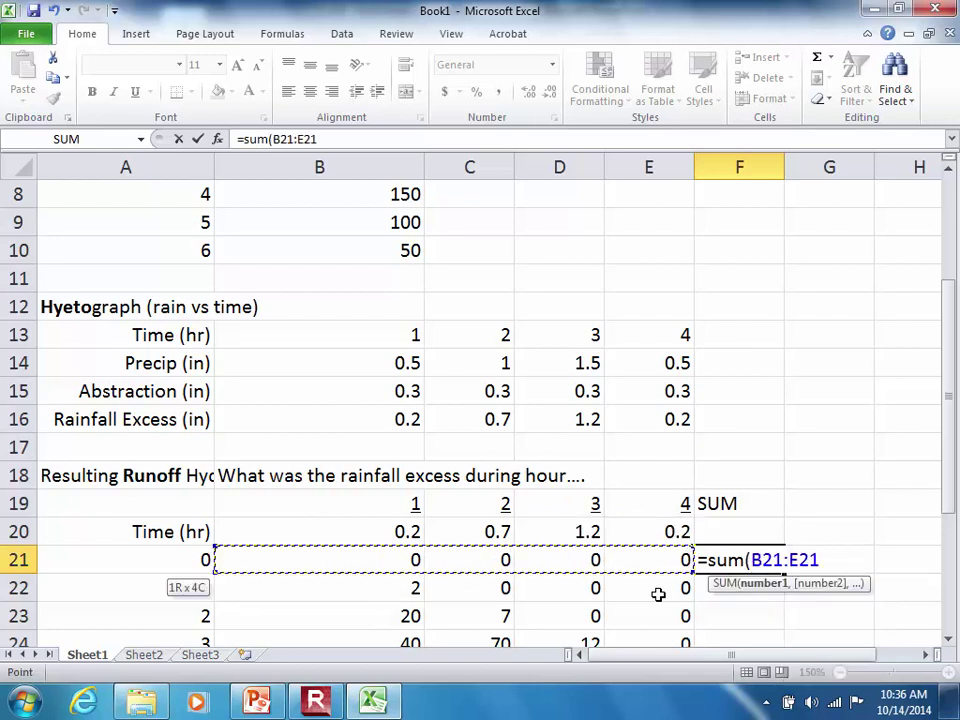
key(Return)
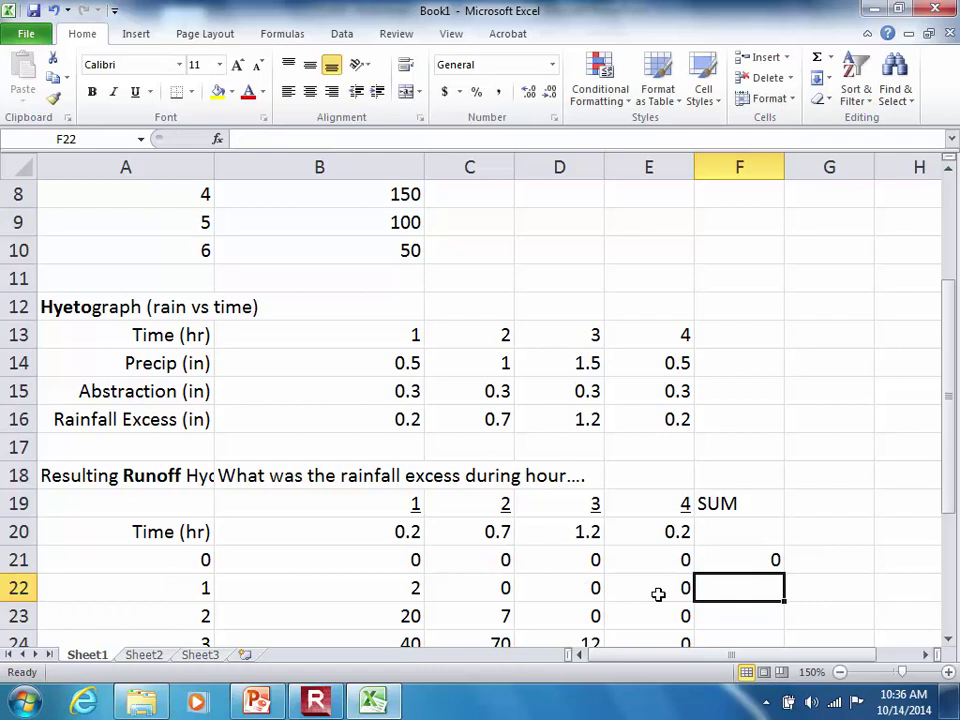
Fill the F21 sum formula down through F31 to total the runoff for every time.
drag(952, 480, 943, 606)
click(772, 340)
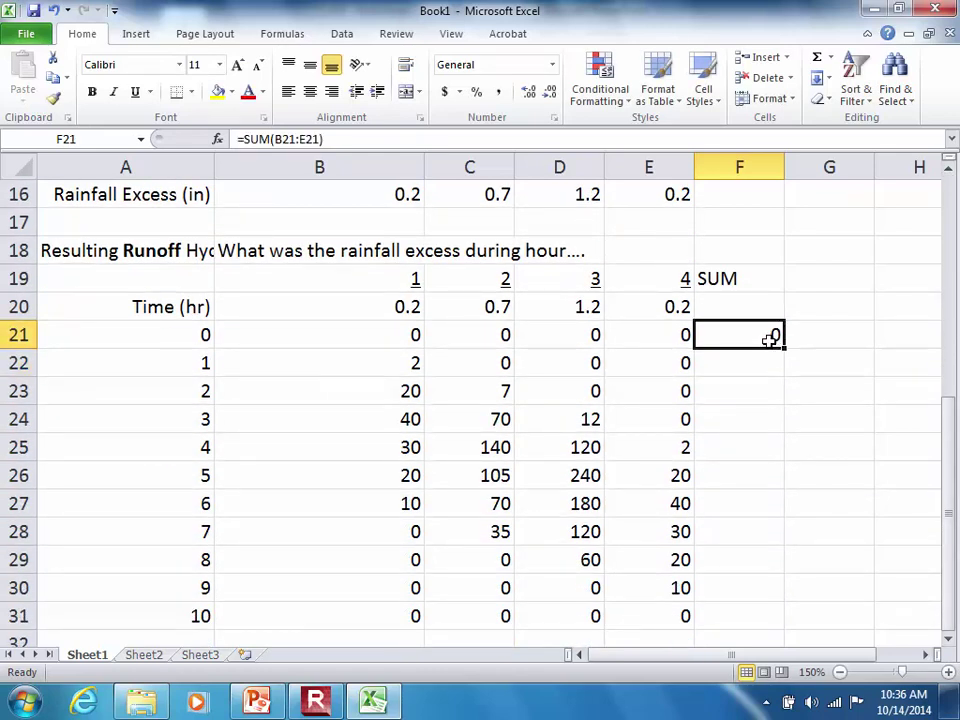
drag(785, 349, 771, 620)
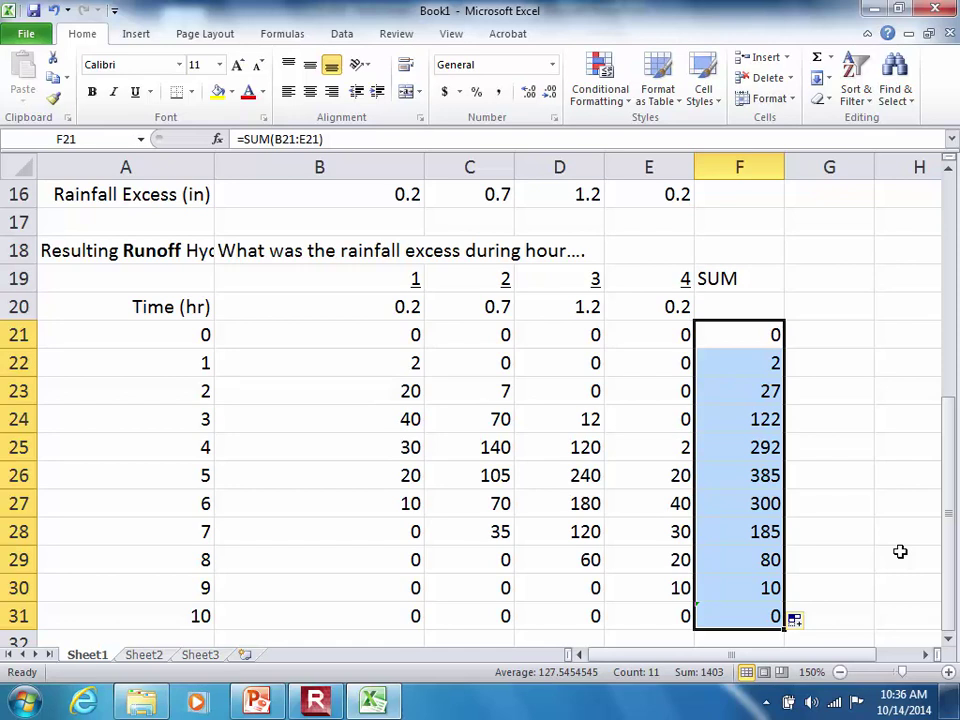
click(855, 472)
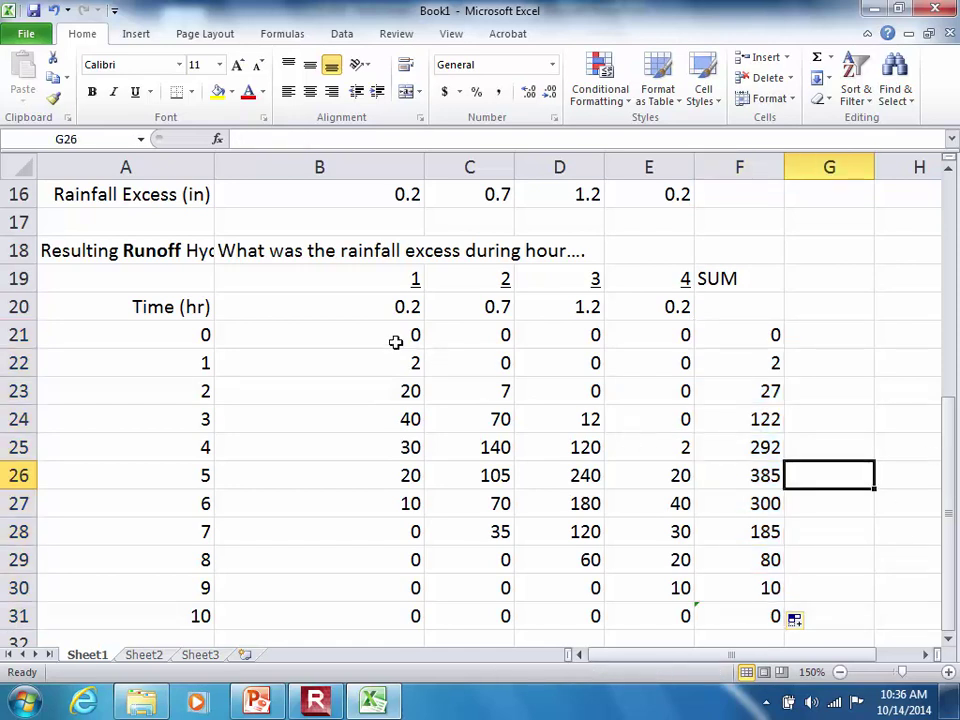
Check the formula in B21 and apply all borders to the hourly runoff contributions in B21:E31.
double_click(291, 339)
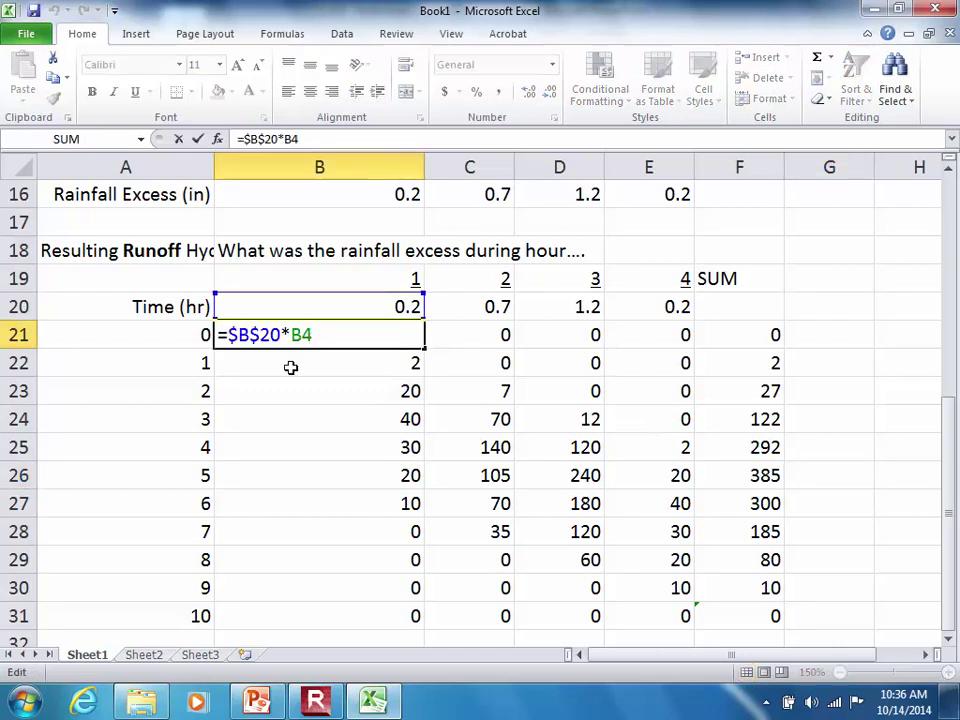
key(Escape)
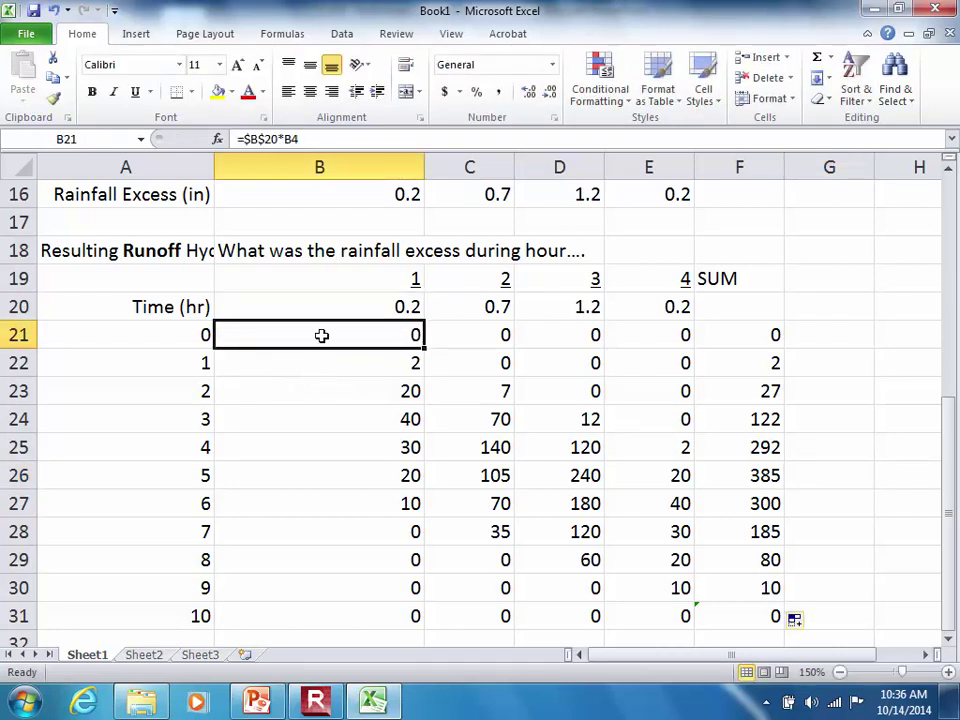
drag(325, 336, 664, 624)
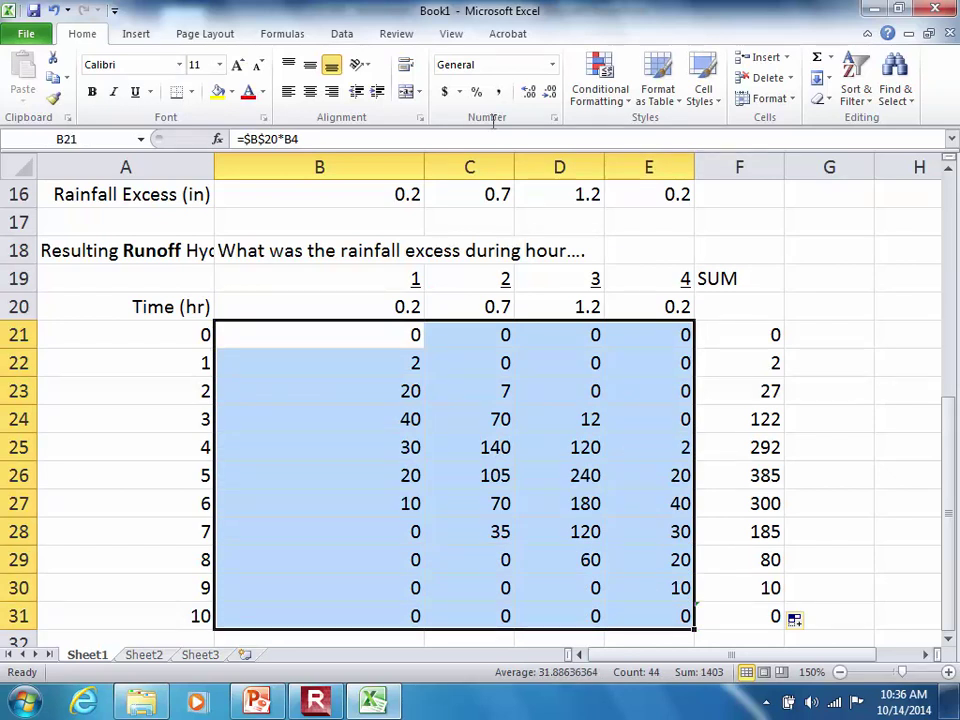
click(191, 91)
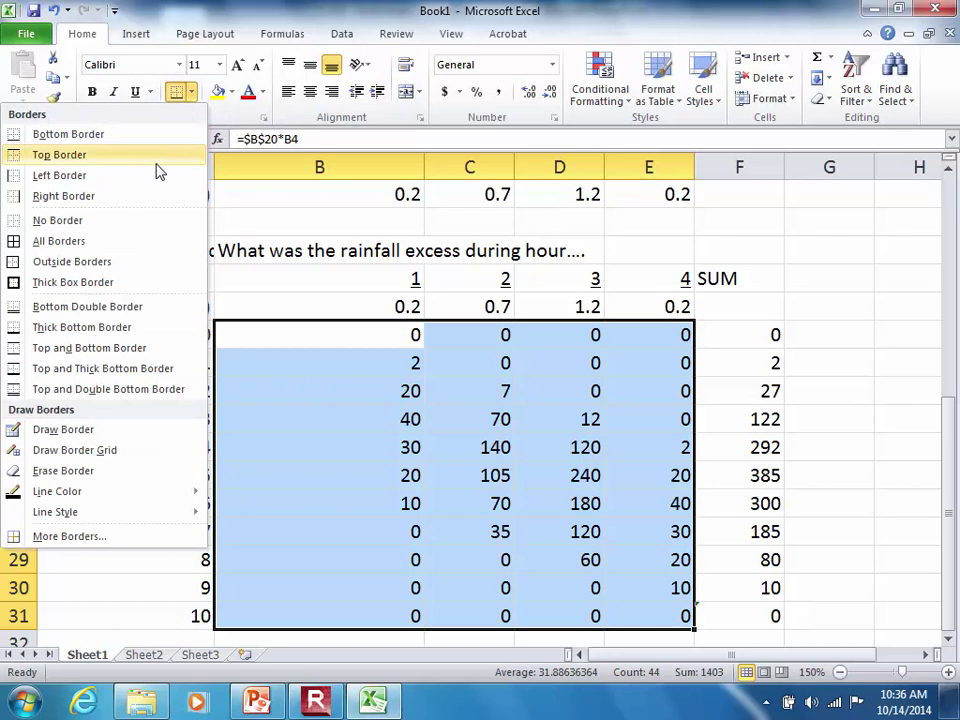
click(118, 243)
Make the summed runoff values in F21:F31 bold and label their column Runoff (cfs) in F20.
drag(731, 334, 741, 613)
click(92, 91)
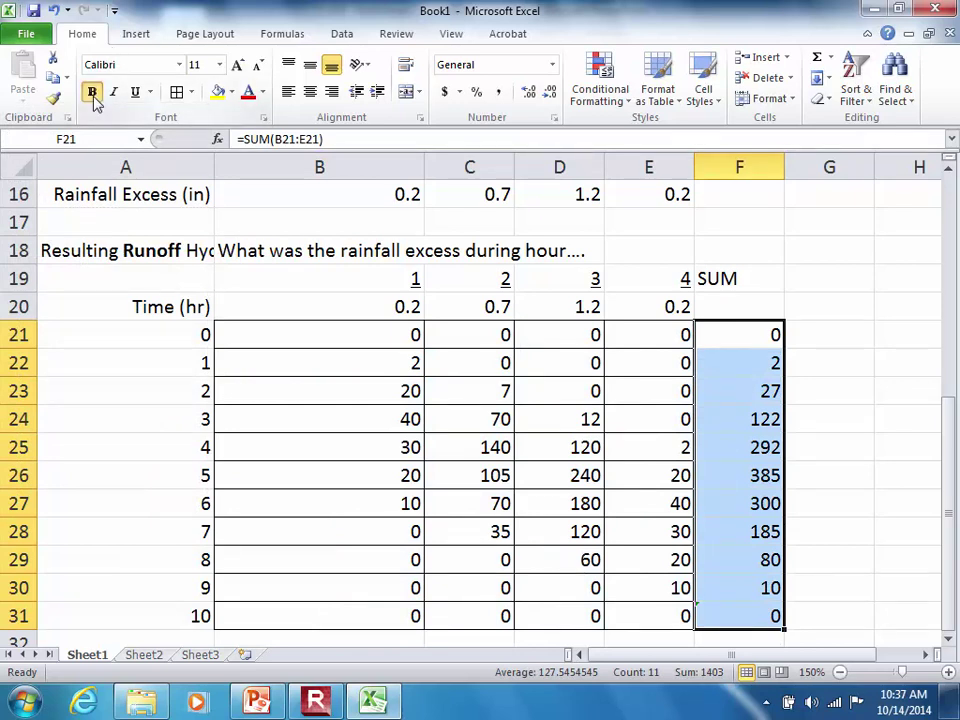
click(716, 300)
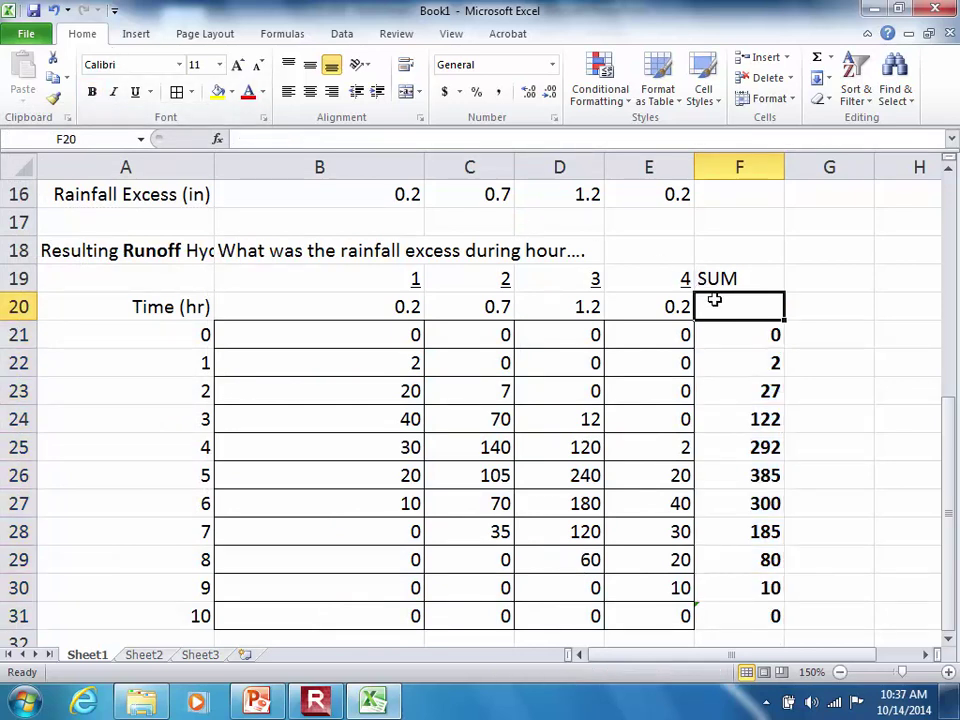
text(Runoff (cf)
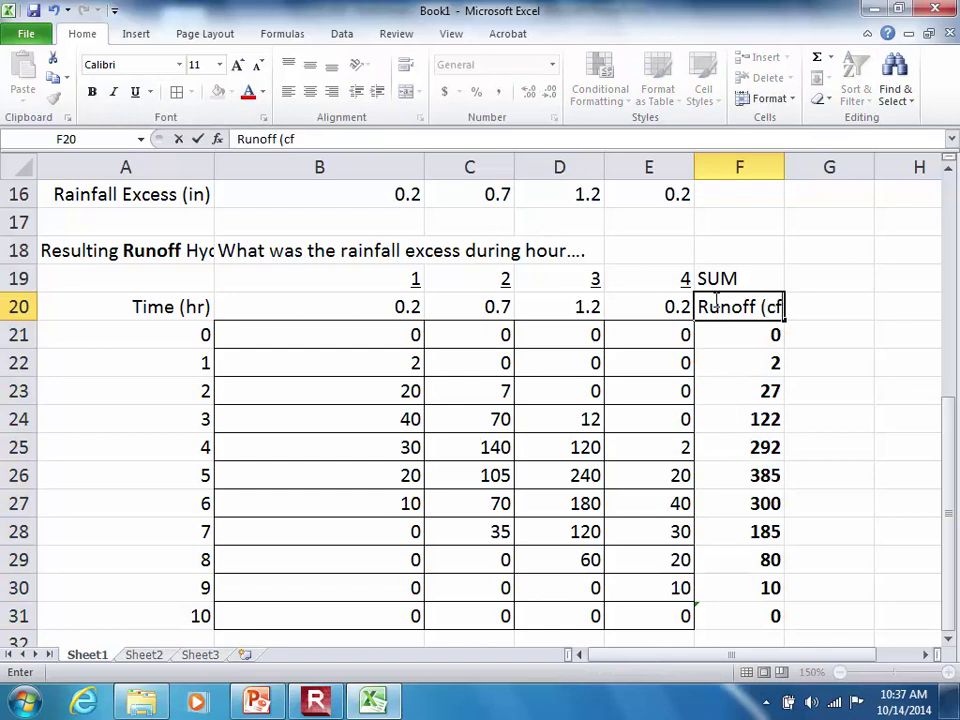
text(s))
key(Return)
Insert an empty scatter chart with smooth lines and markers and place it below the runoff table, starting around row 34.
key(Down)
key(ctrl+Down)
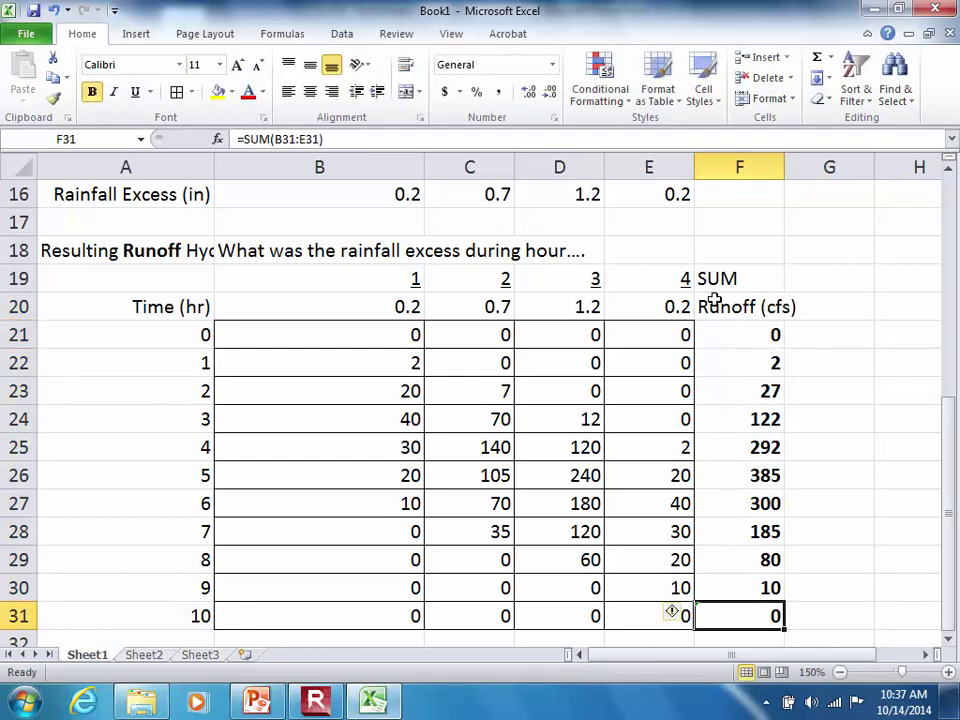
key(Down)
key(Down)
key(Down)
key(Down)
key(Left)
key(Left)
key(Left)
key(Left)
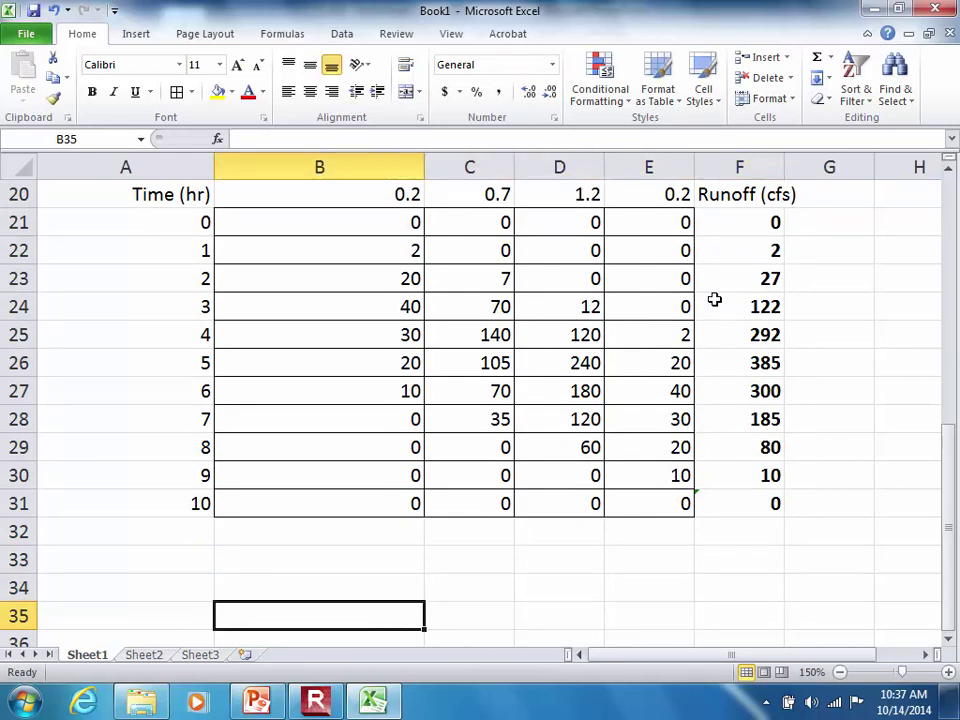
key(Down)
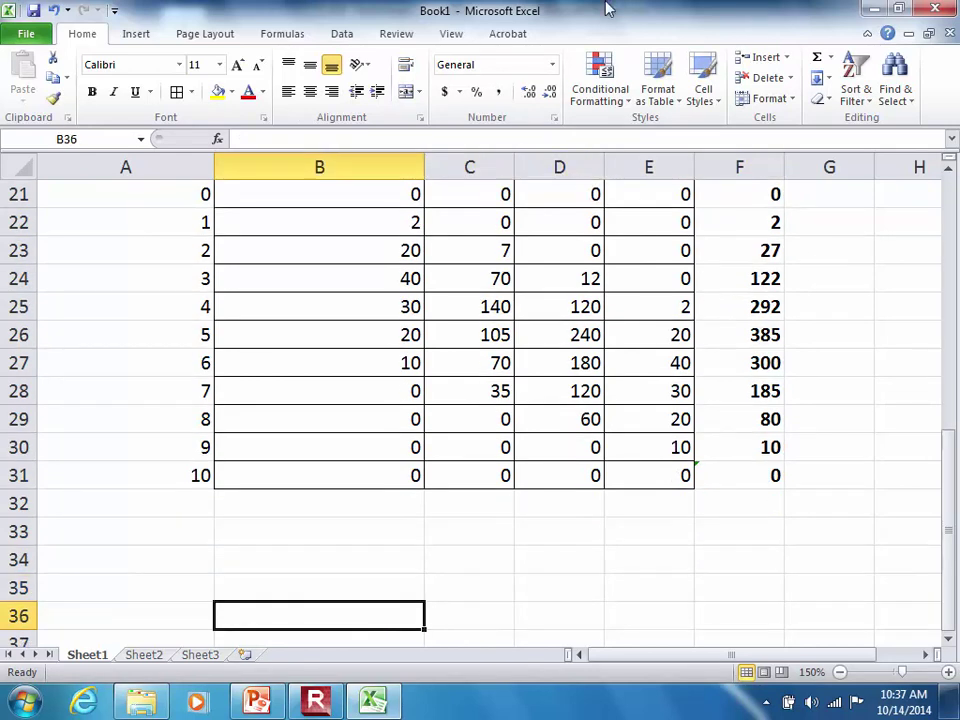
click(134, 36)
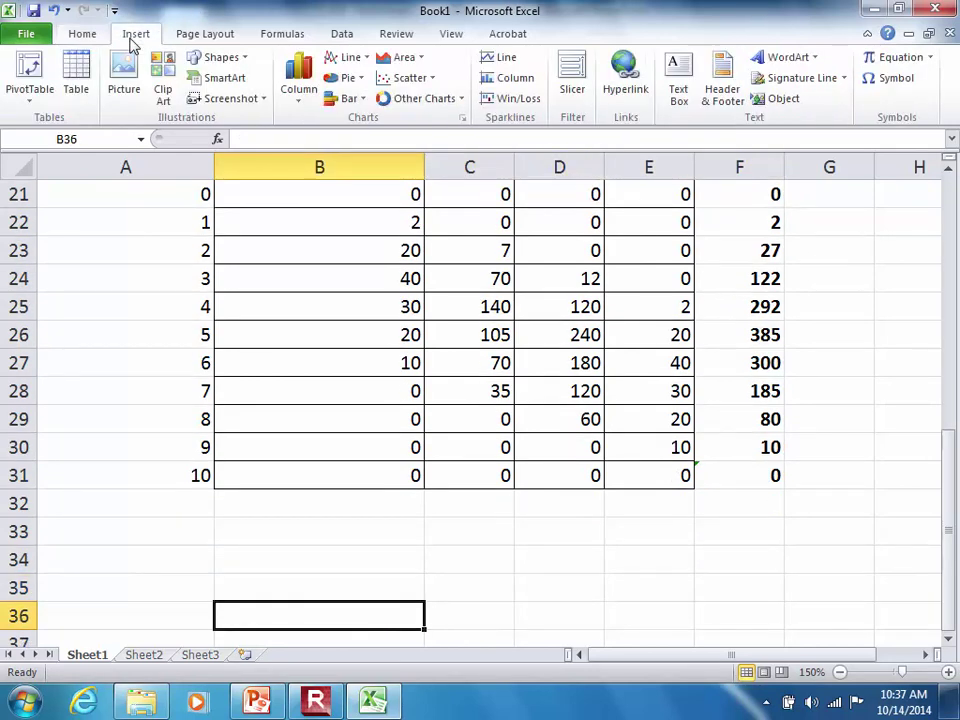
click(413, 80)
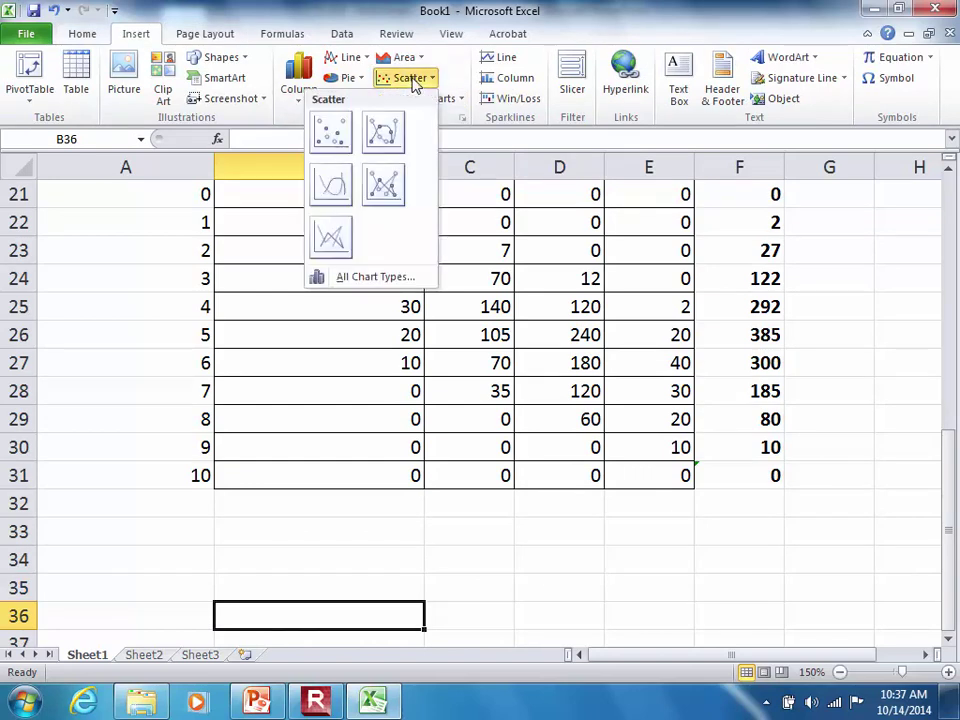
click(383, 128)
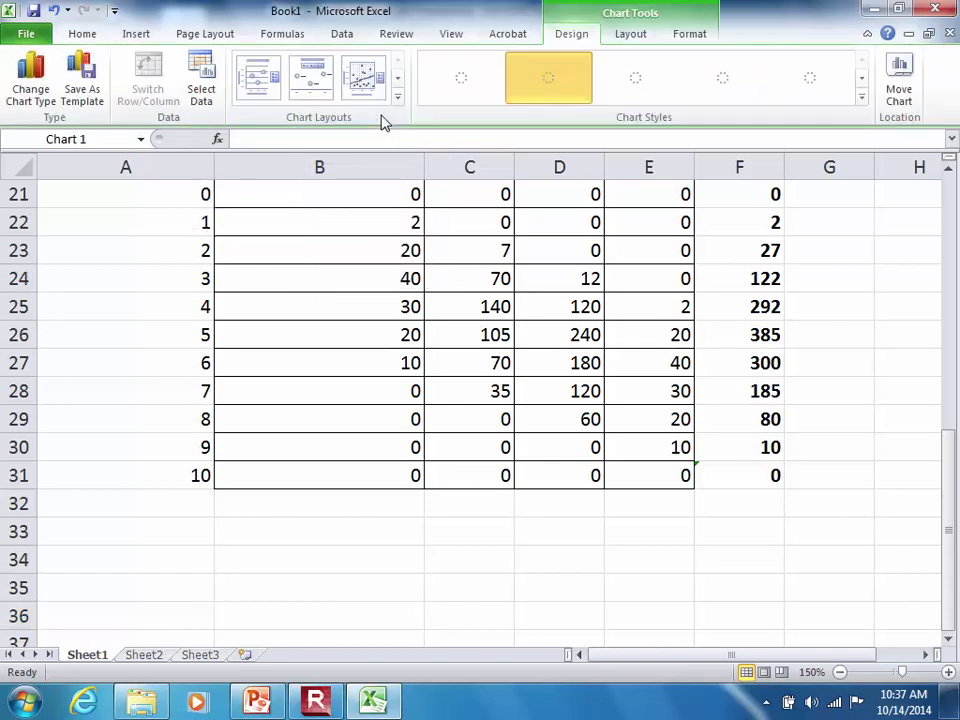
drag(315, 272, 255, 606)
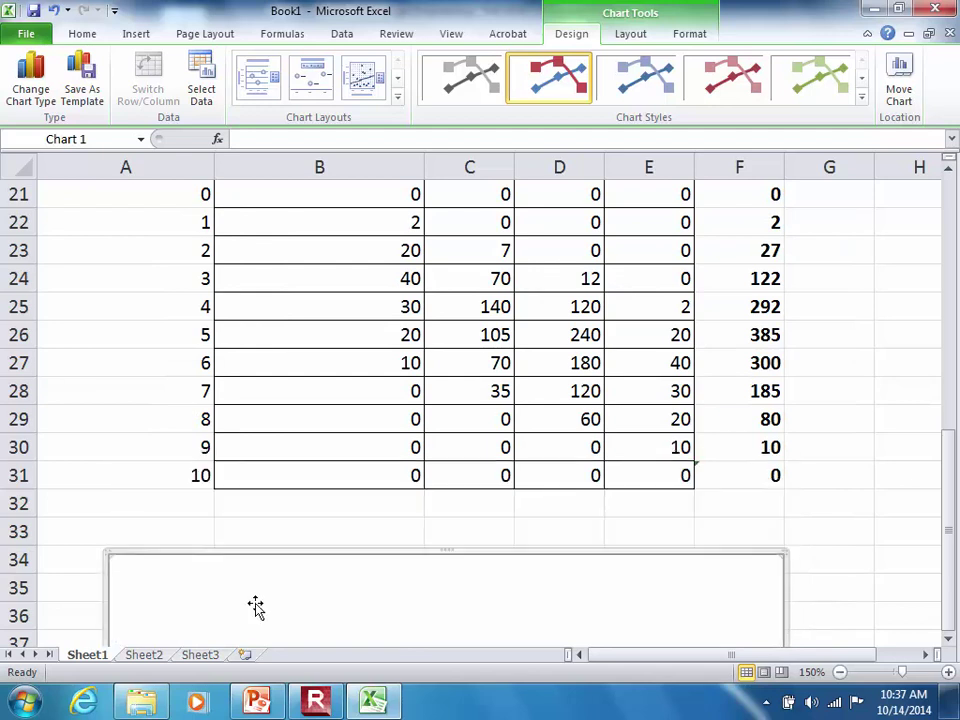
Add a new data series to the empty chart with the times in A21:A31 as its X values.
click(203, 92)
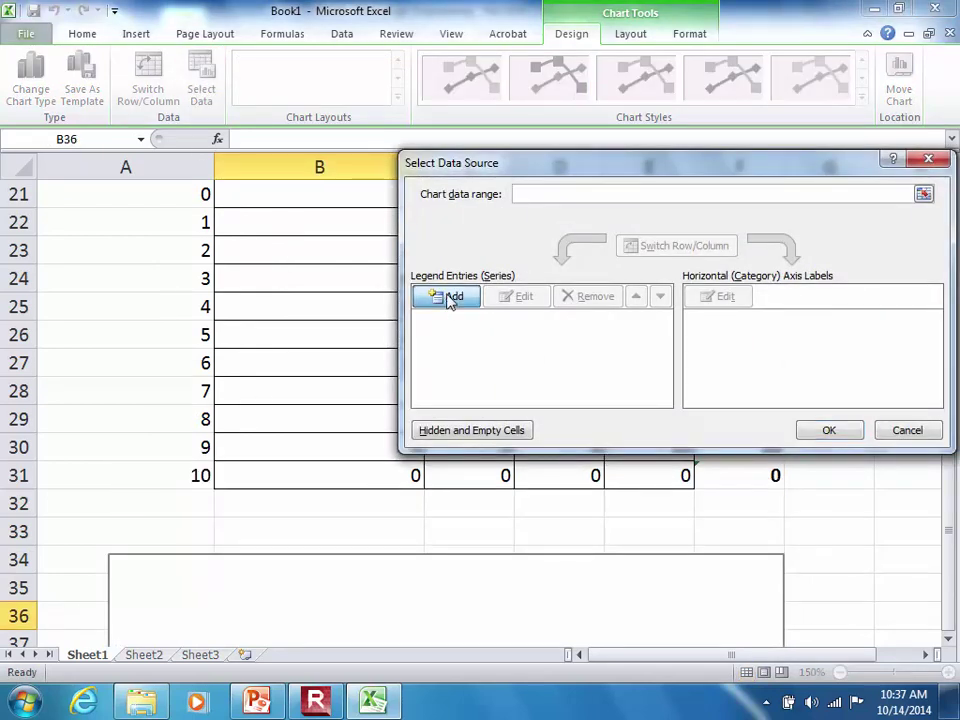
click(450, 298)
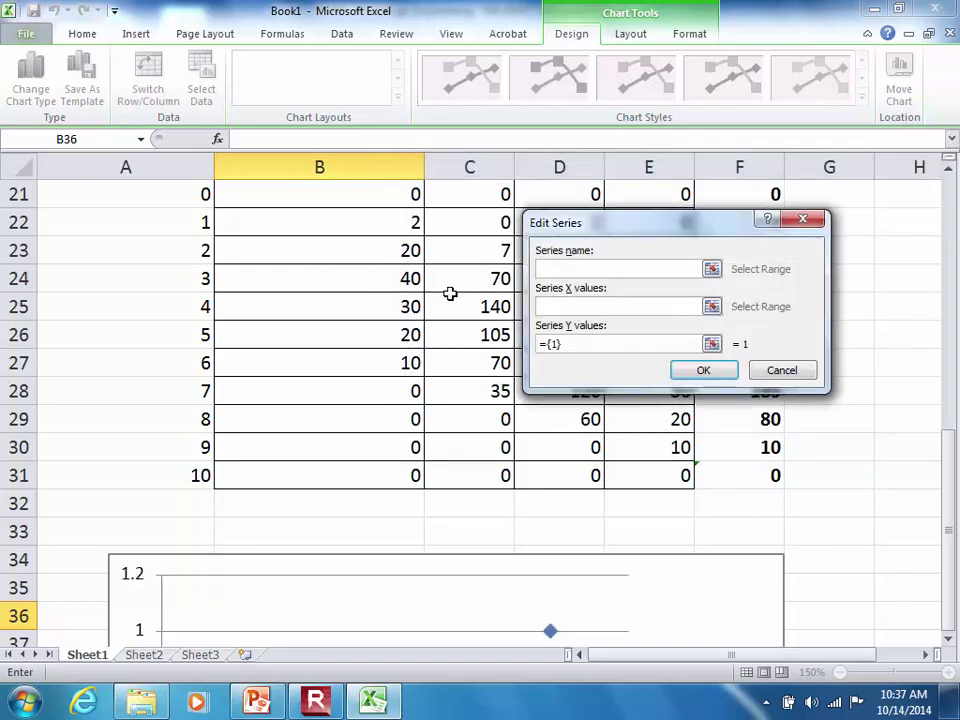
click(711, 306)
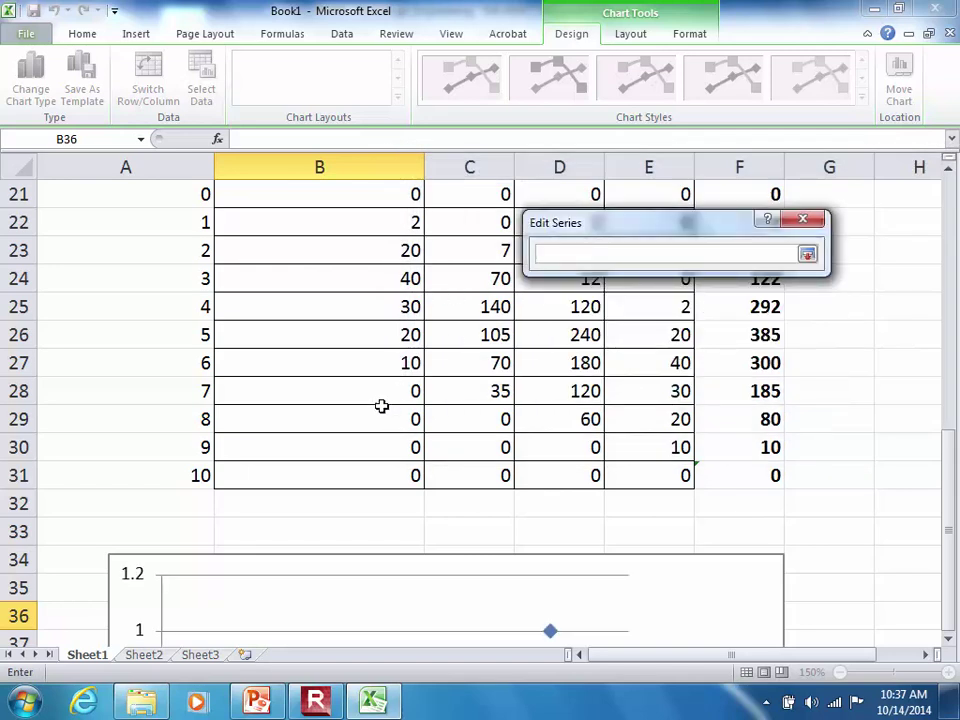
click(180, 475)
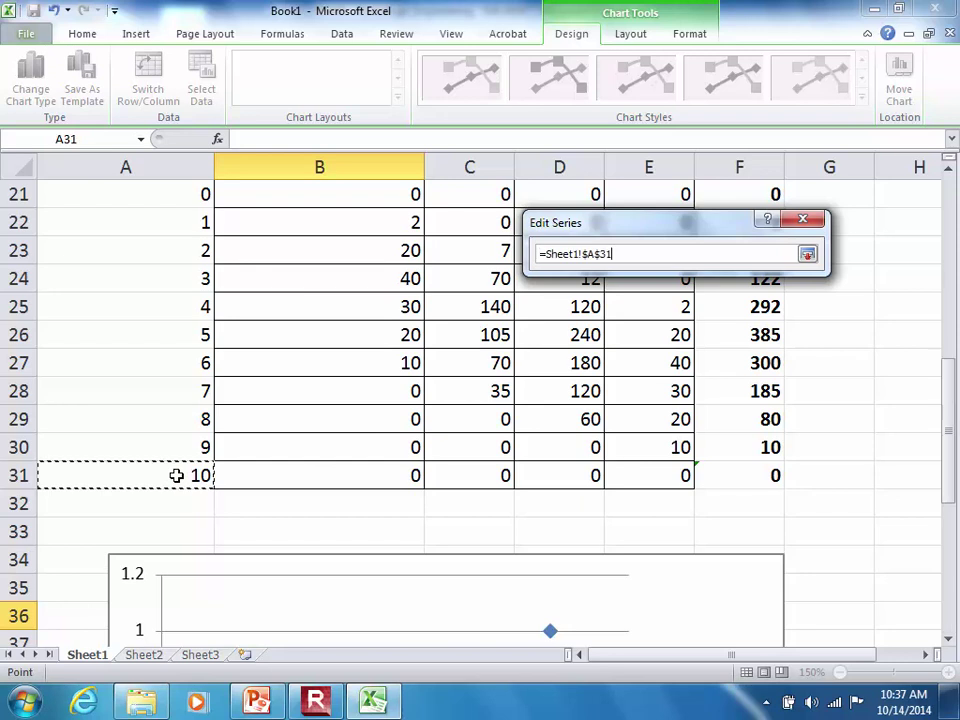
key(shift+Up)
key(shift+Up)
key(shift+Up)
key(shift+Up)
key(shift+Up)
key(shift+Up)
key(shift+Up)
key(shift+Up)
key(shift+Up)
key(shift+Up)
key(shift+Up)
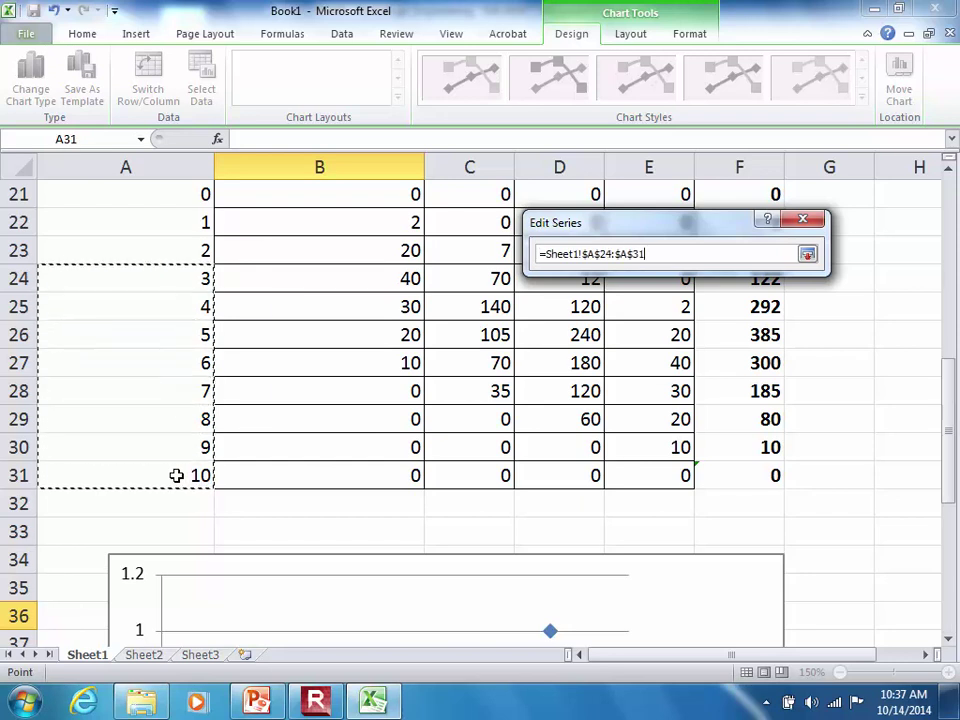
key(shift+Down)
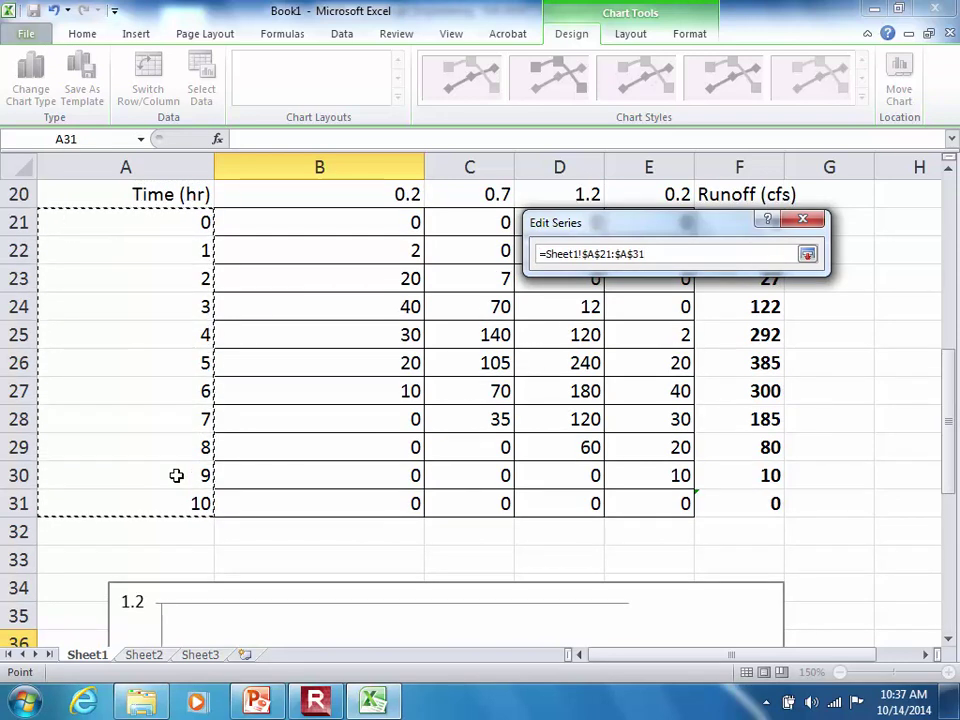
click(807, 254)
Set the series' Y values to the total runoff in F21:F31 and apply the chart's data source.
click(711, 346)
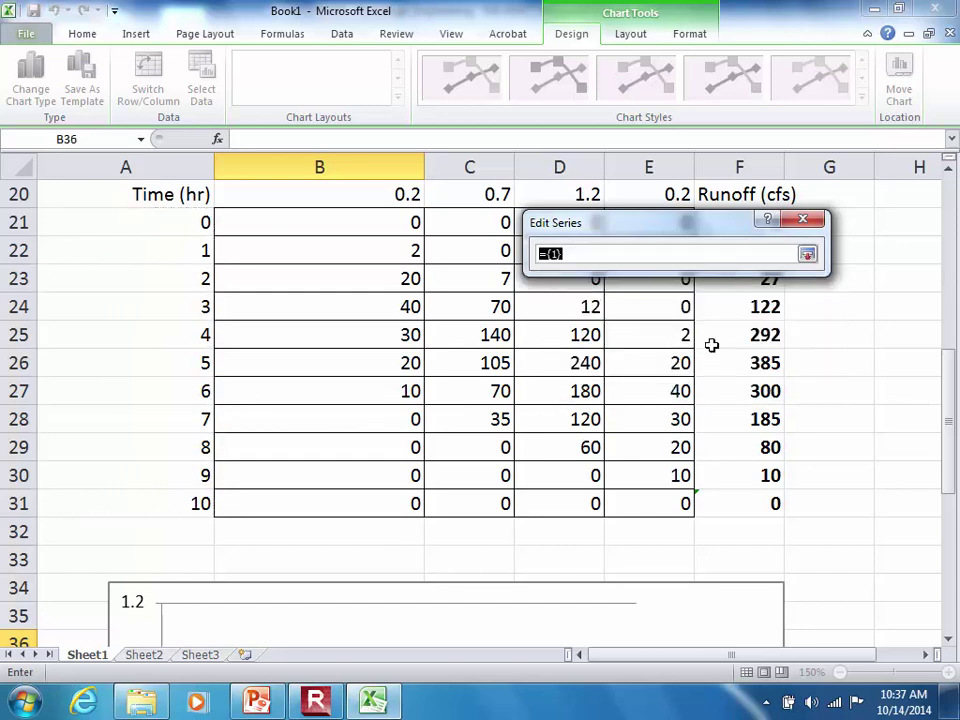
click(737, 499)
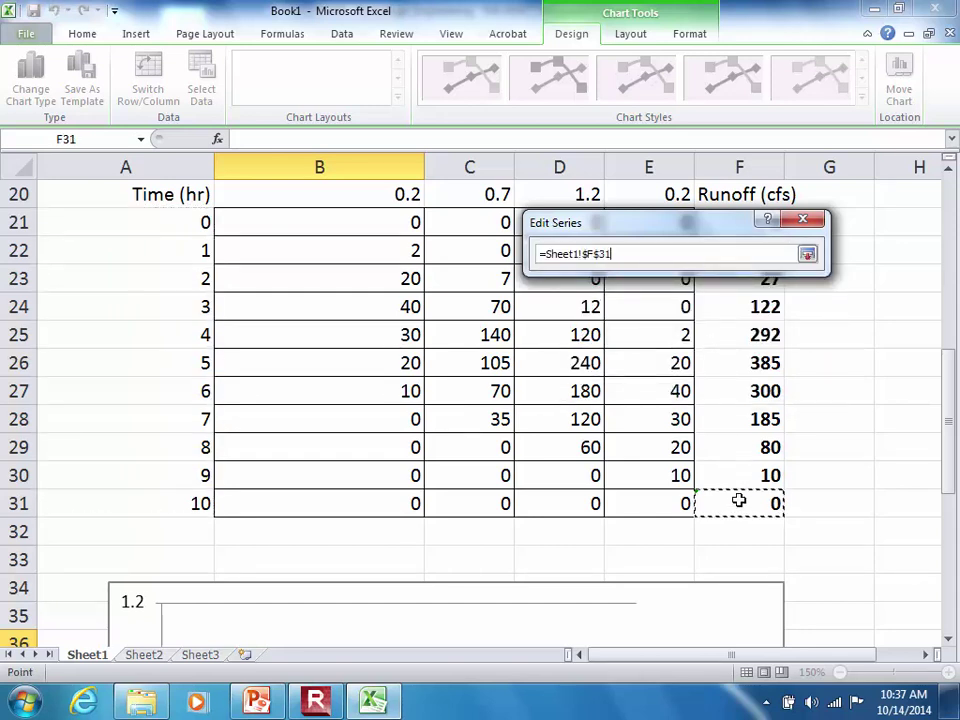
key(shift+Up)
key(shift+Up)
key(shift+Up)
key(shift+Up)
key(shift+Up)
key(shift+Up)
key(shift+Up)
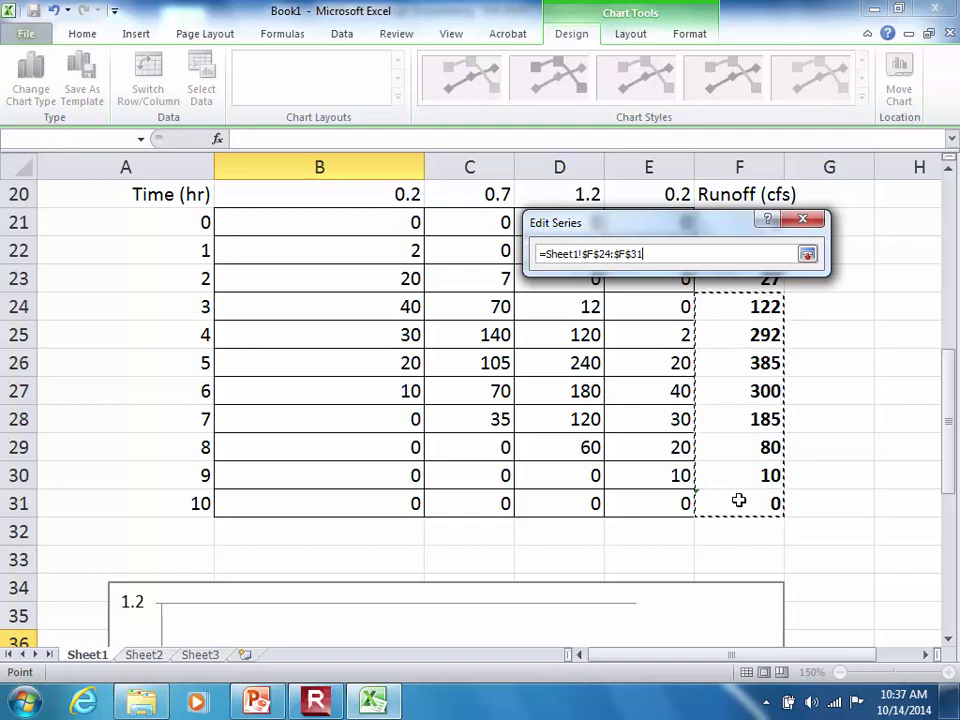
key(shift+Up)
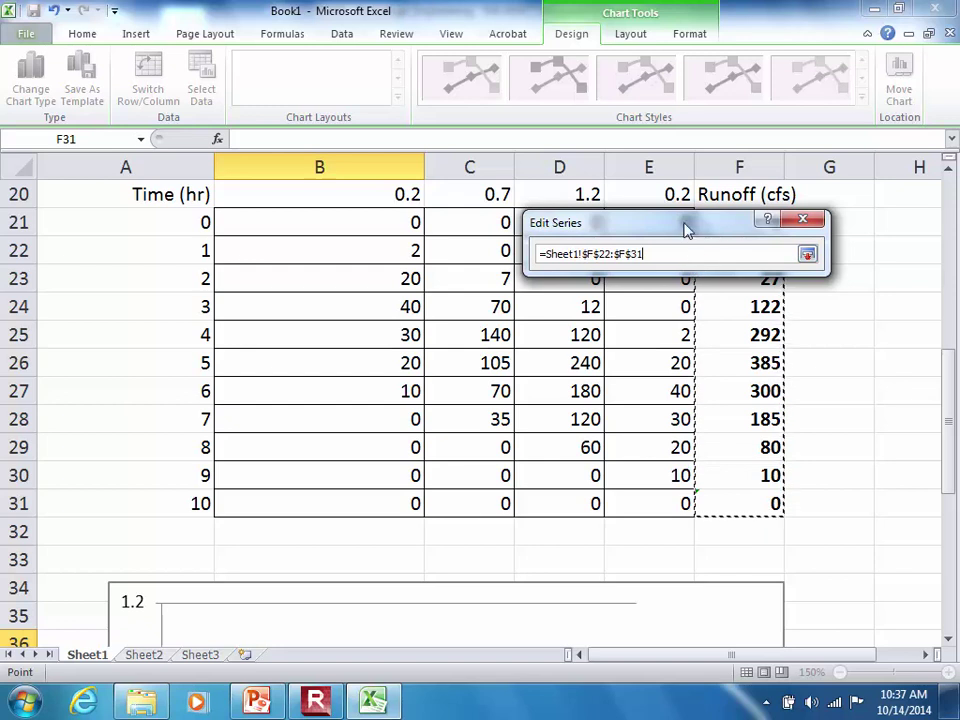
drag(683, 228, 491, 321)
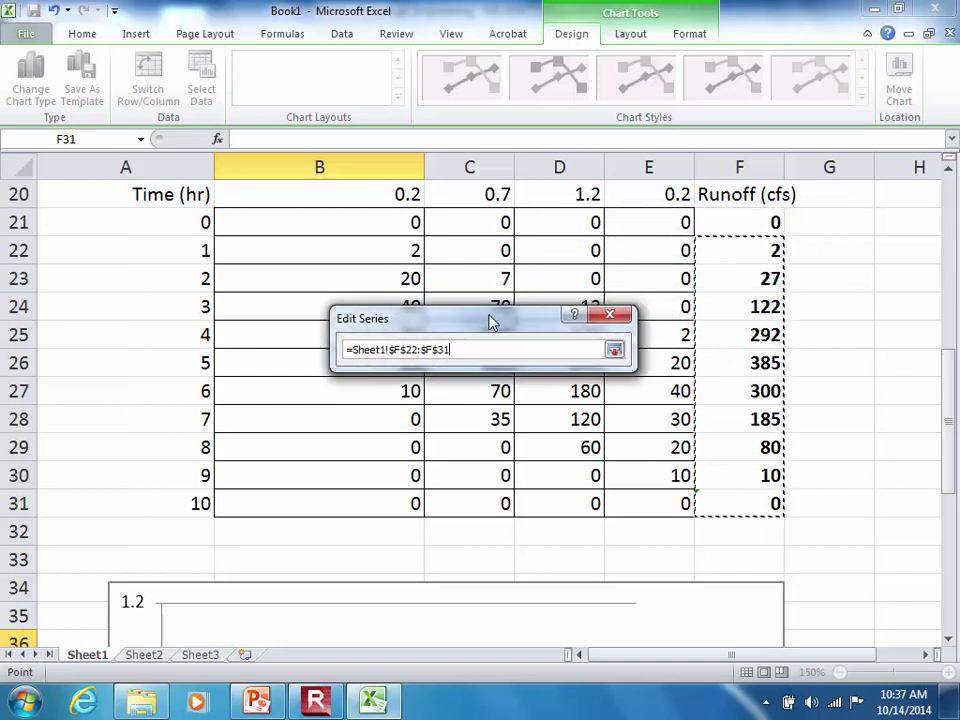
key(shift+Up)
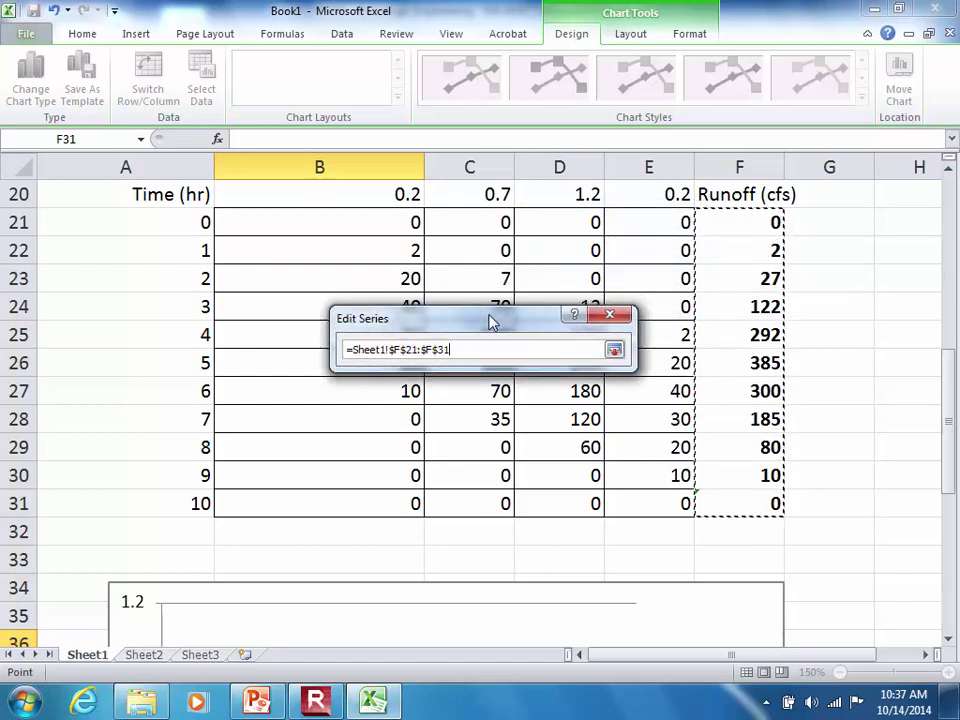
click(614, 348)
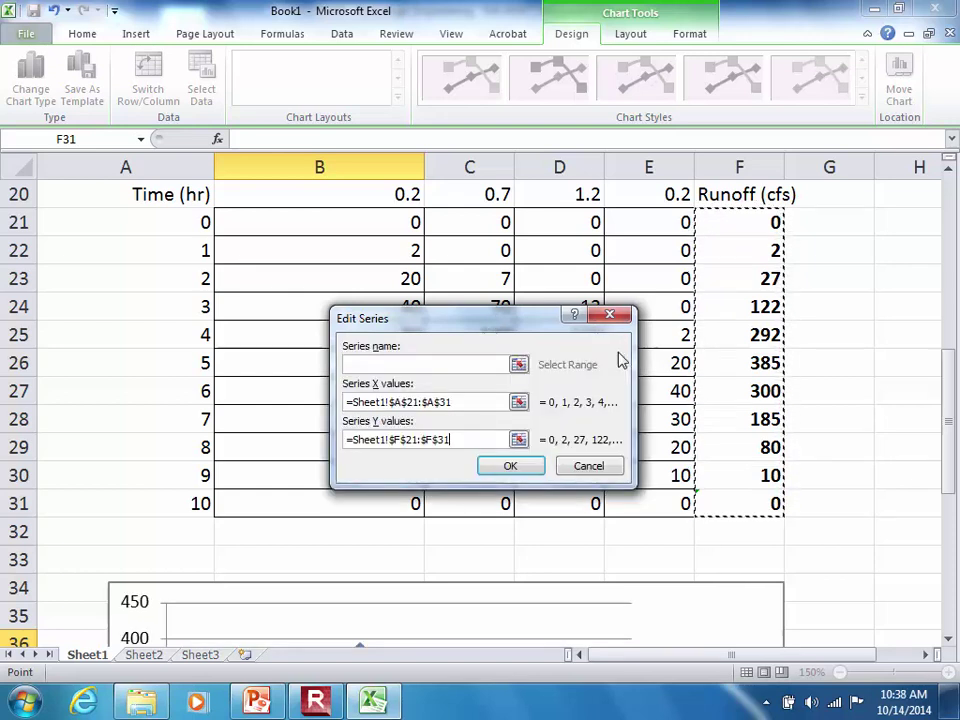
click(512, 467)
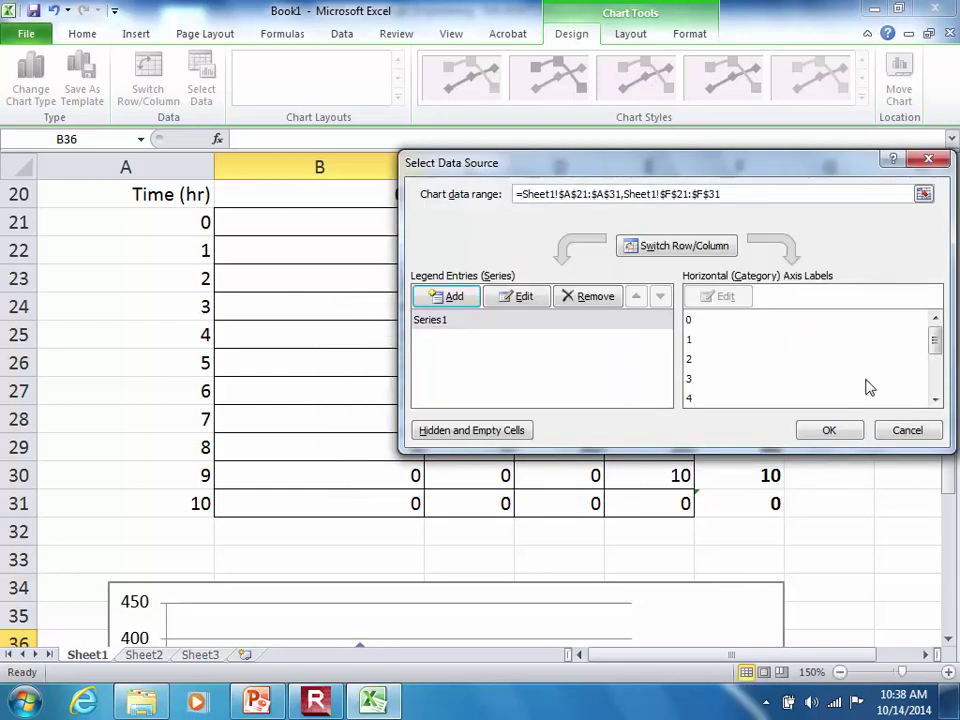
click(827, 431)
Delete the legend from the runoff chart.
drag(949, 440, 951, 555)
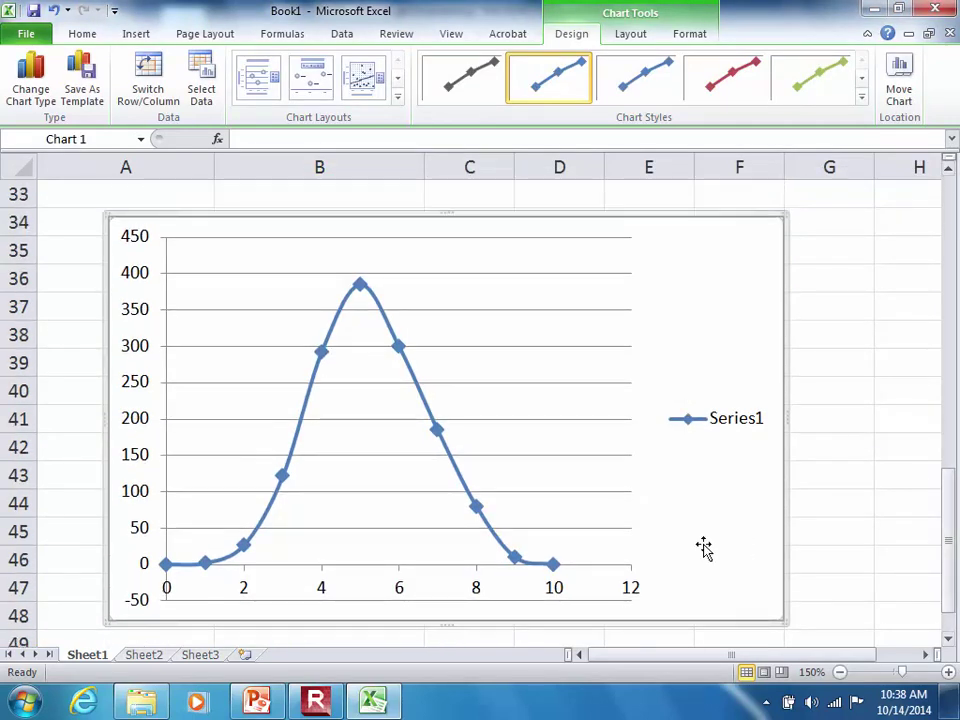
click(702, 419)
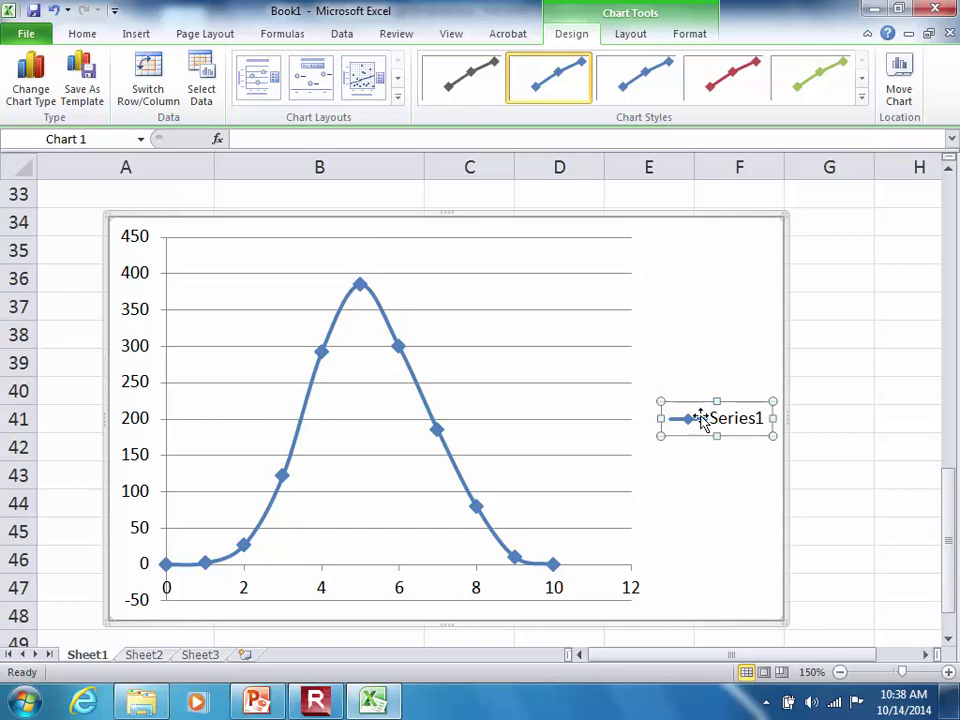
key(Delete)
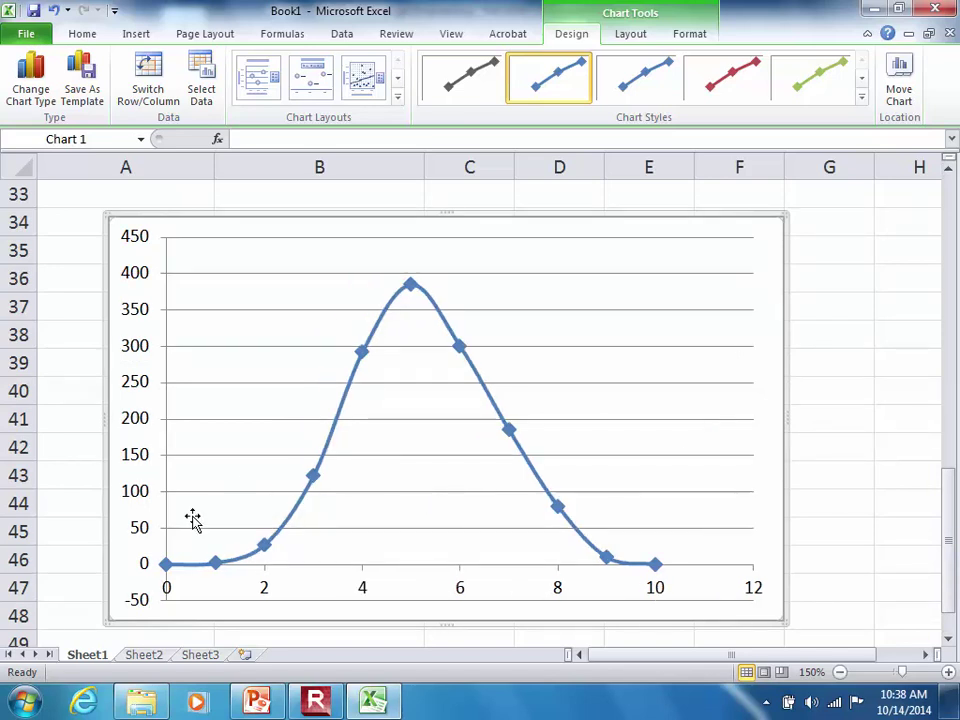
Switch the minimum of the chart's vertical axis from automatic to a fixed value.
right_click(137, 490)
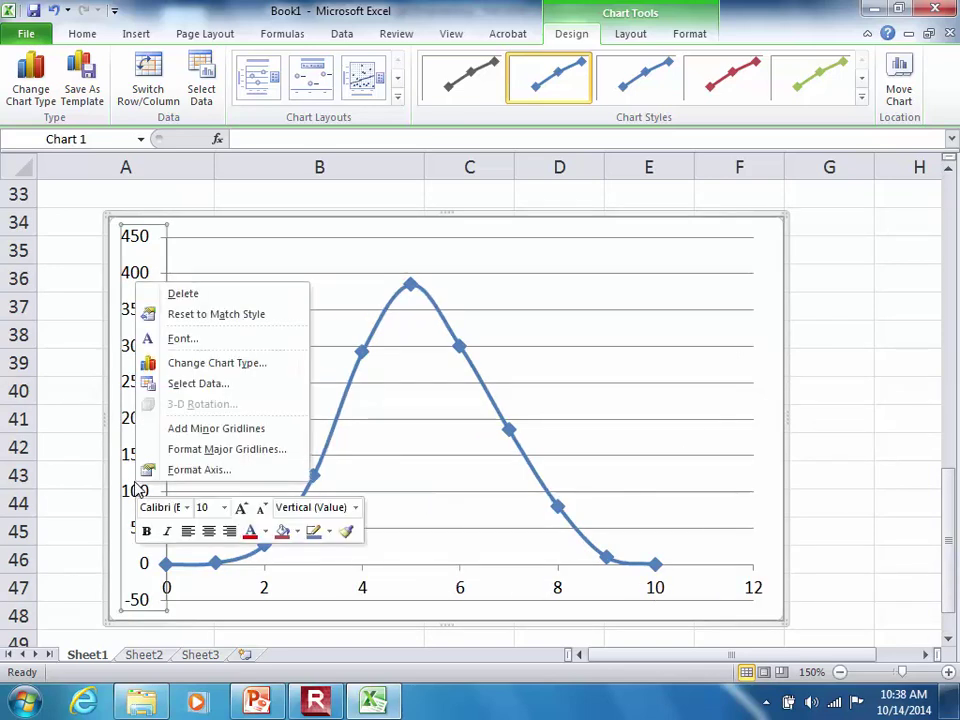
click(190, 469)
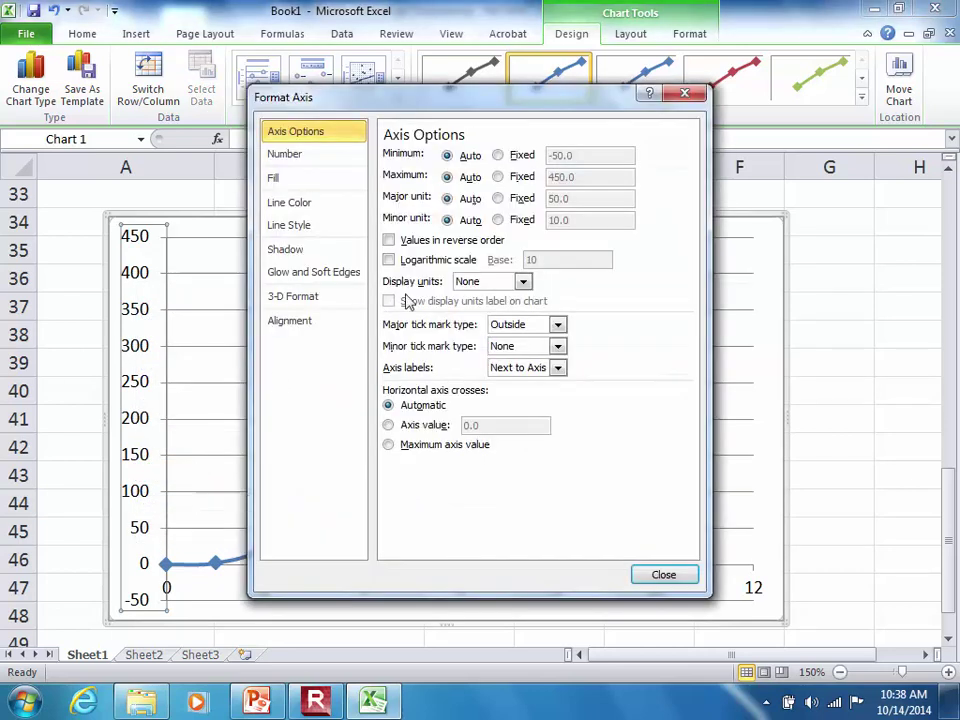
click(518, 160)
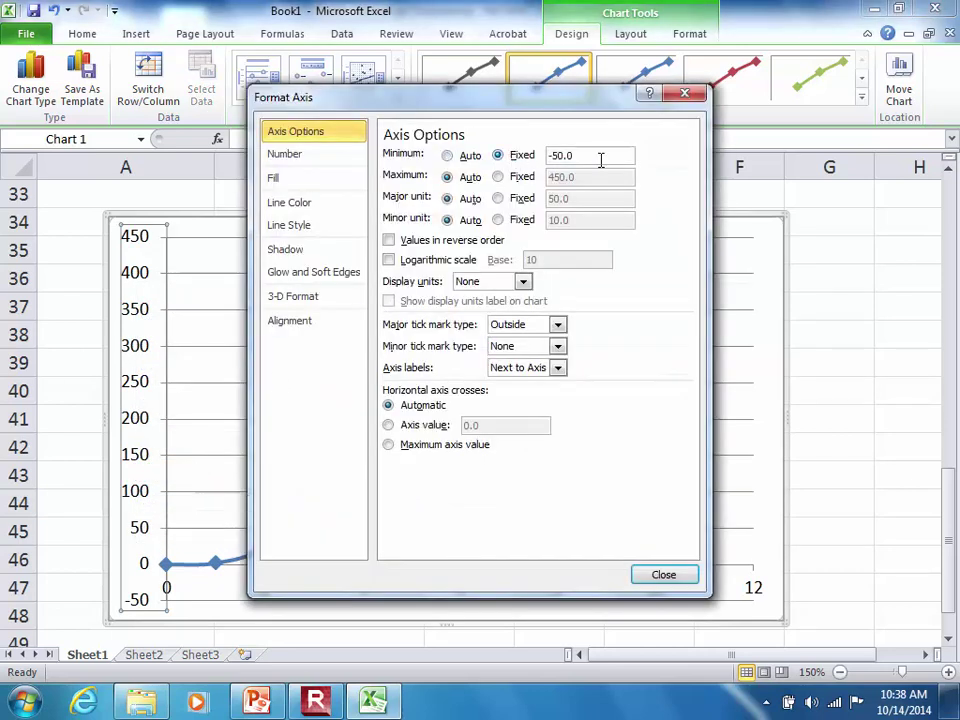
key(BackSpace)
key(BackSpace)
key(BackSpace)
click(664, 574)
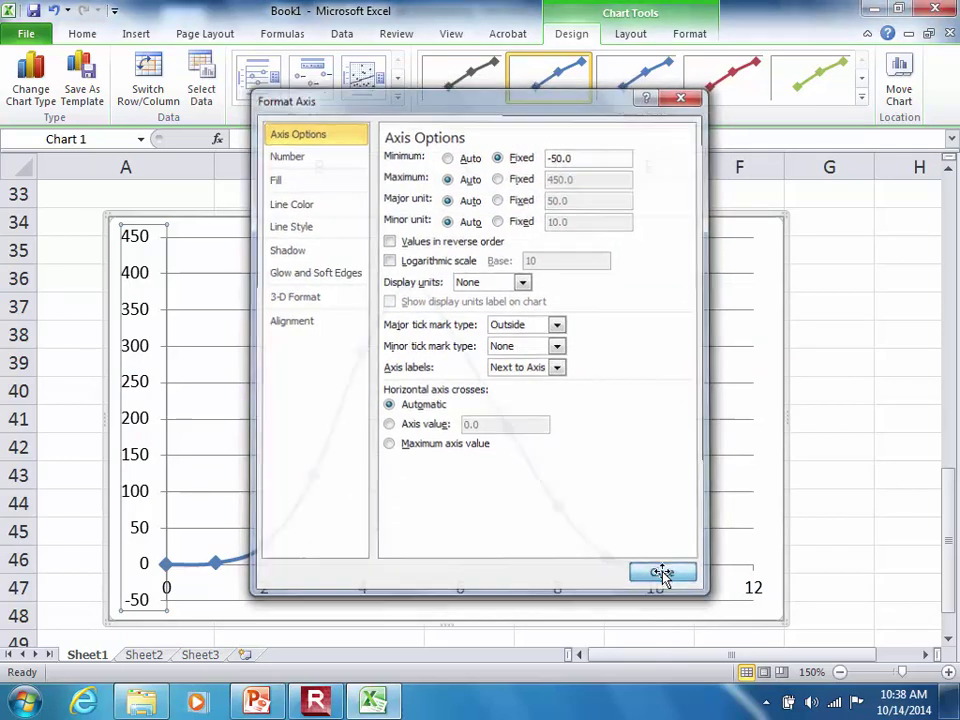
Set the fixed minimum of the chart's vertical axis to 0.
right_click(140, 468)
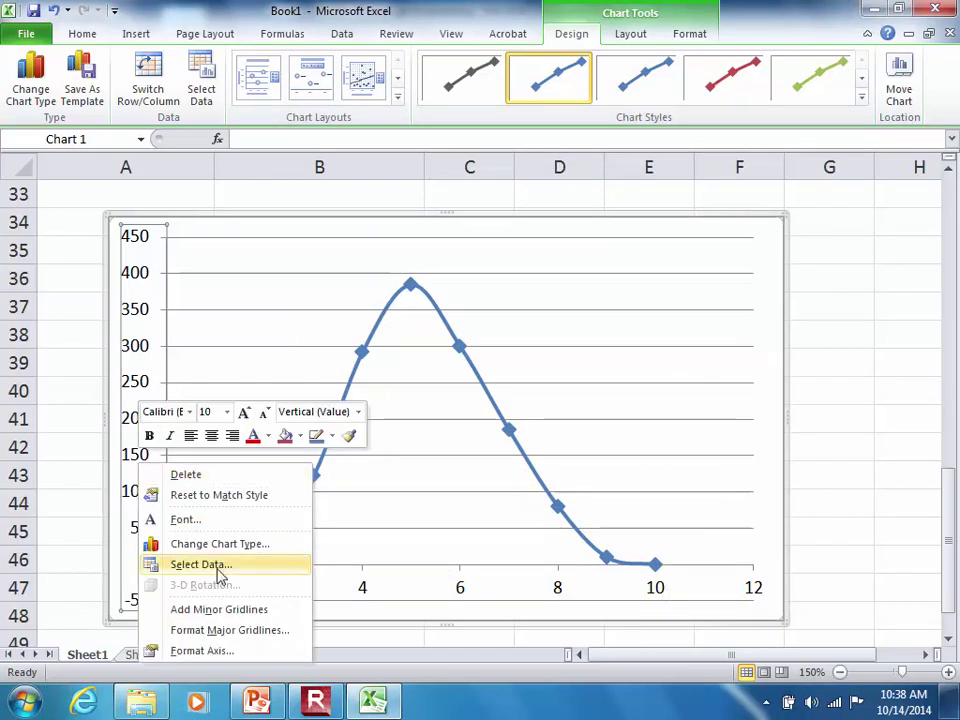
click(222, 651)
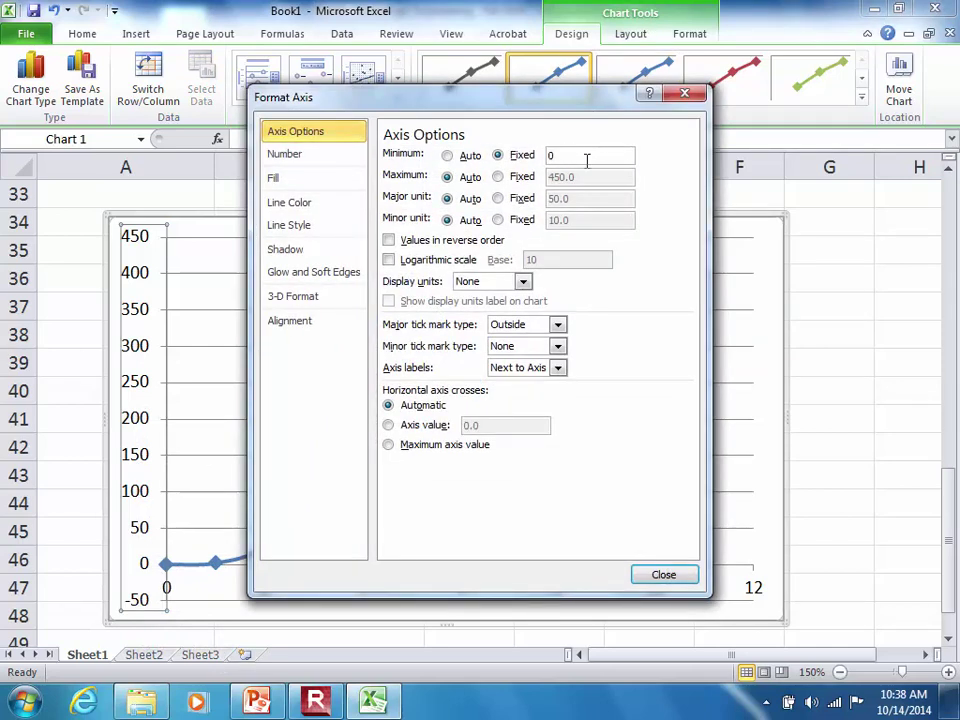
click(447, 178)
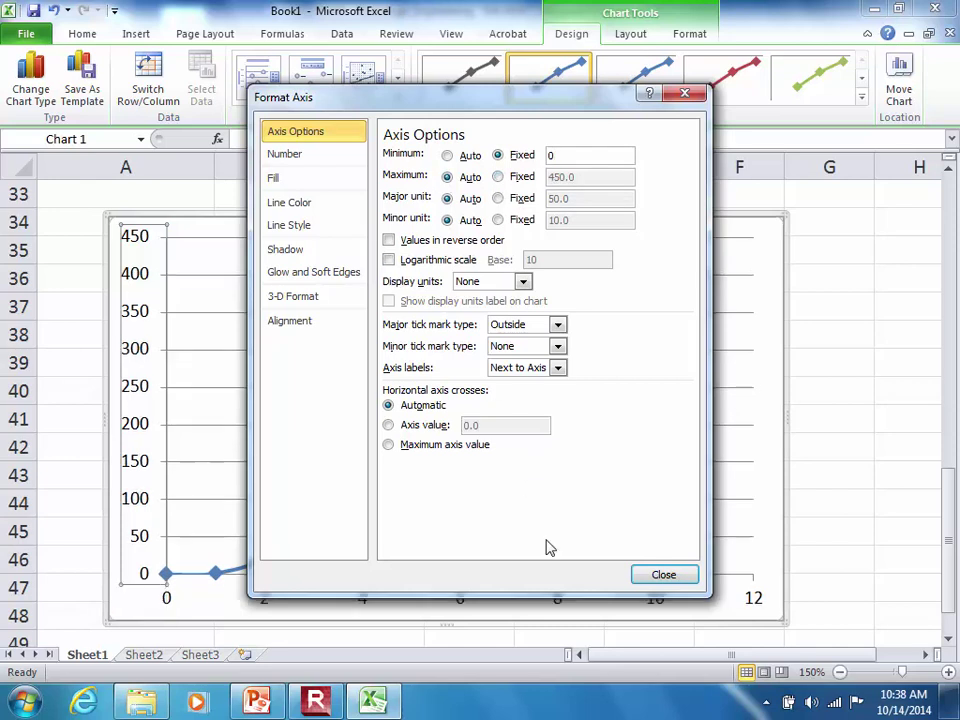
click(645, 577)
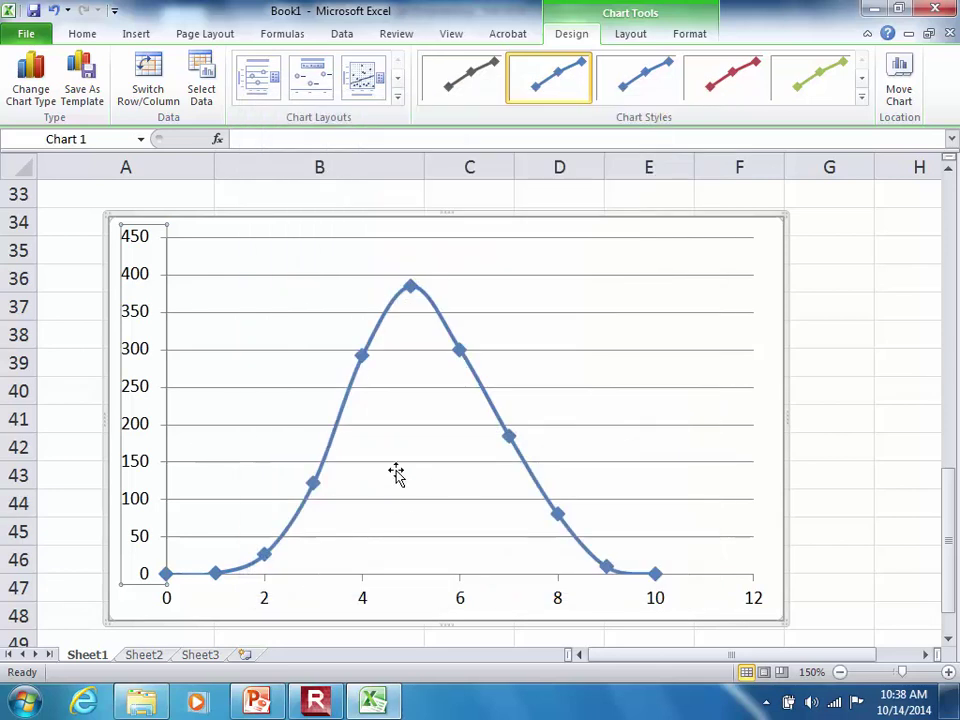
click(840, 408)
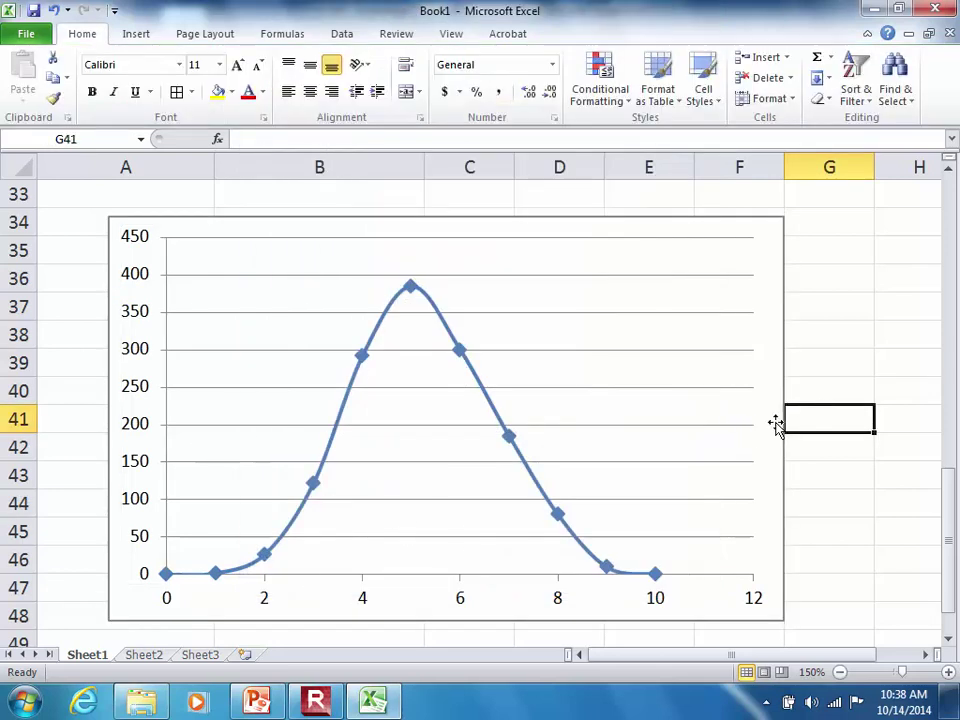
click(570, 605)
right_click(570, 605)
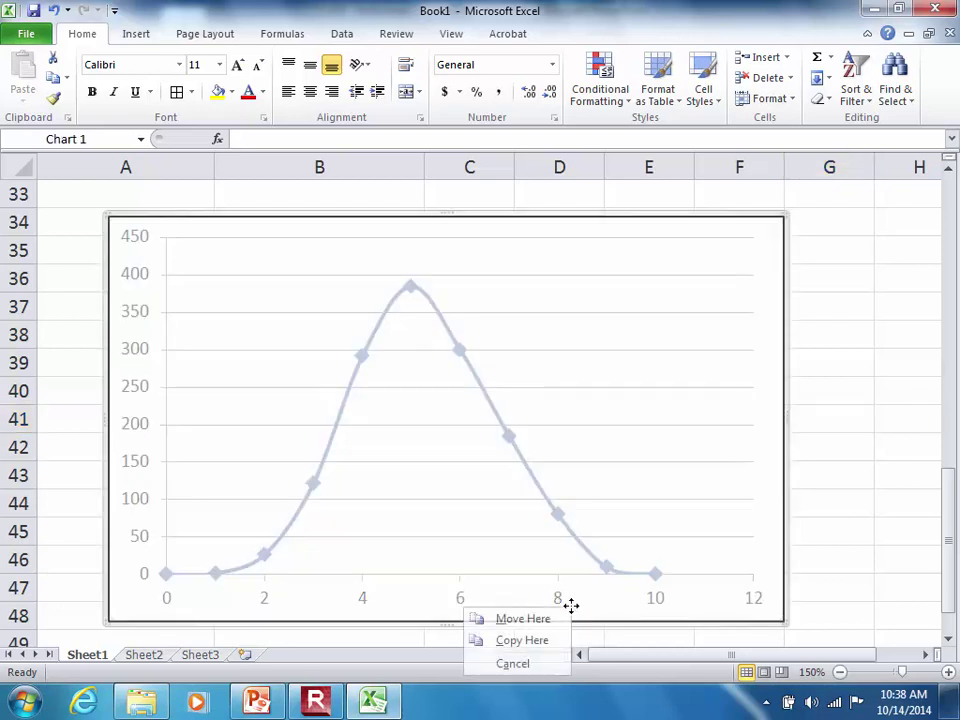
click(662, 388)
right_click(660, 388)
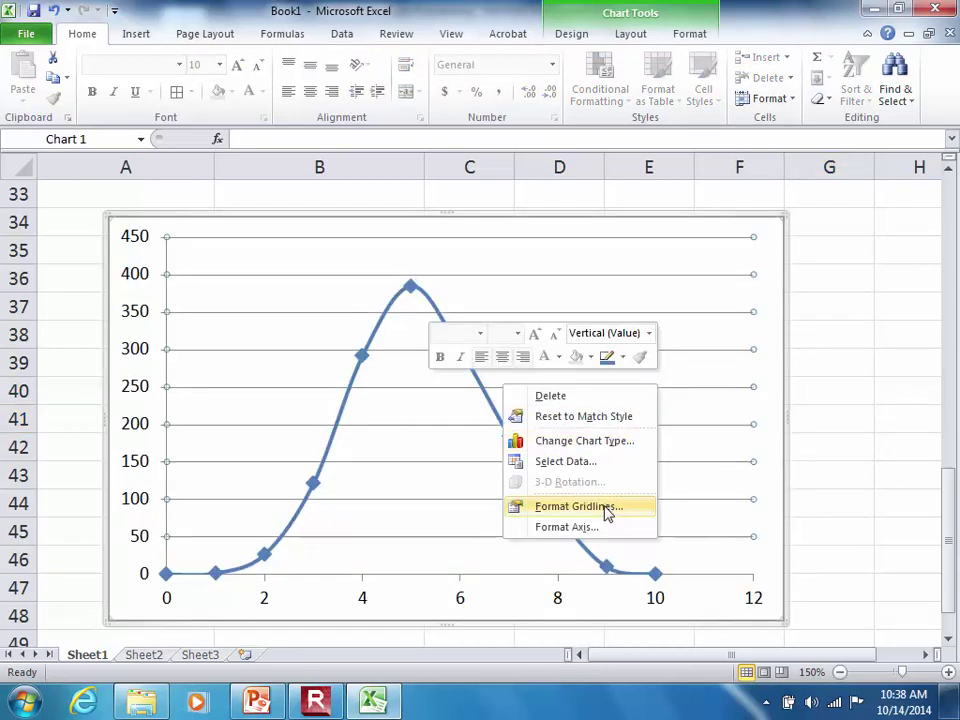
key(Escape)
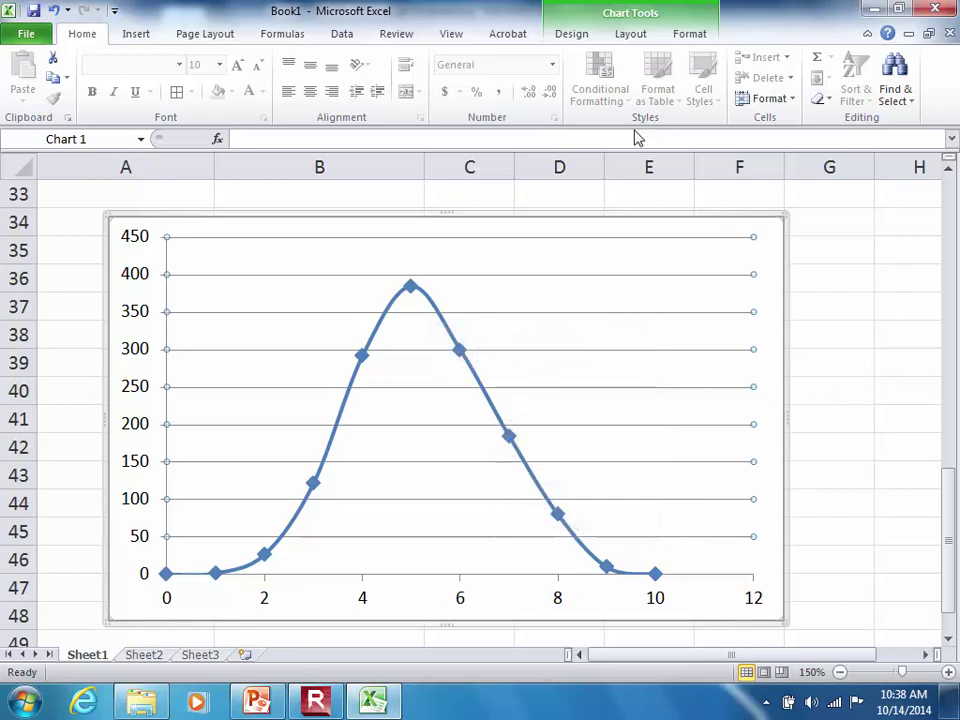
Add an axis title below the horizontal axis and a rotated title for the vertical axis.
click(630, 34)
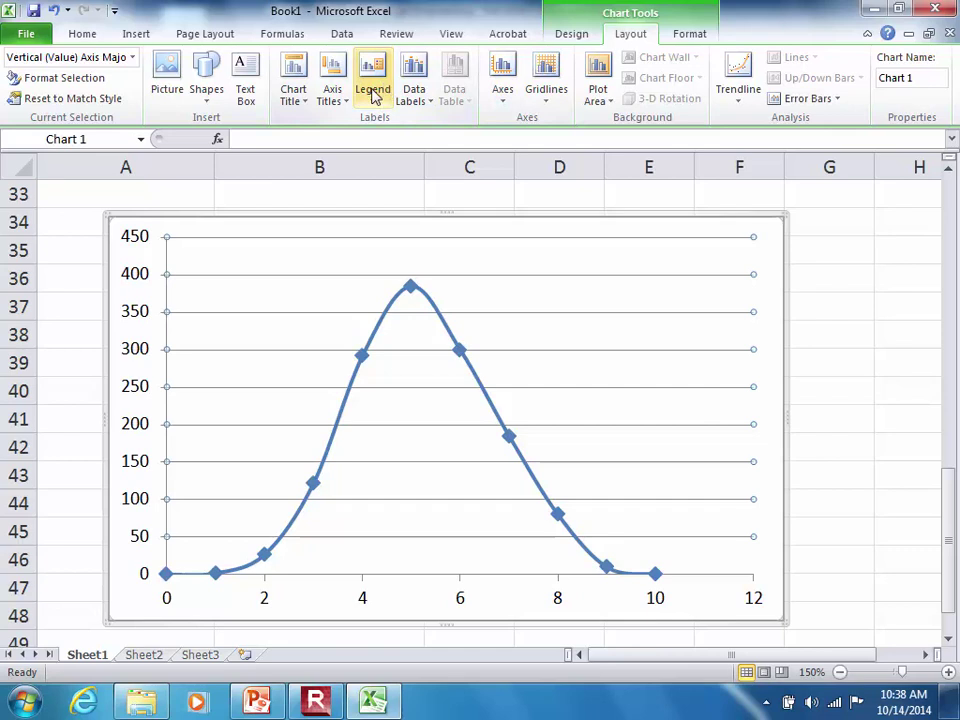
click(337, 96)
mouse_move(332, 121)
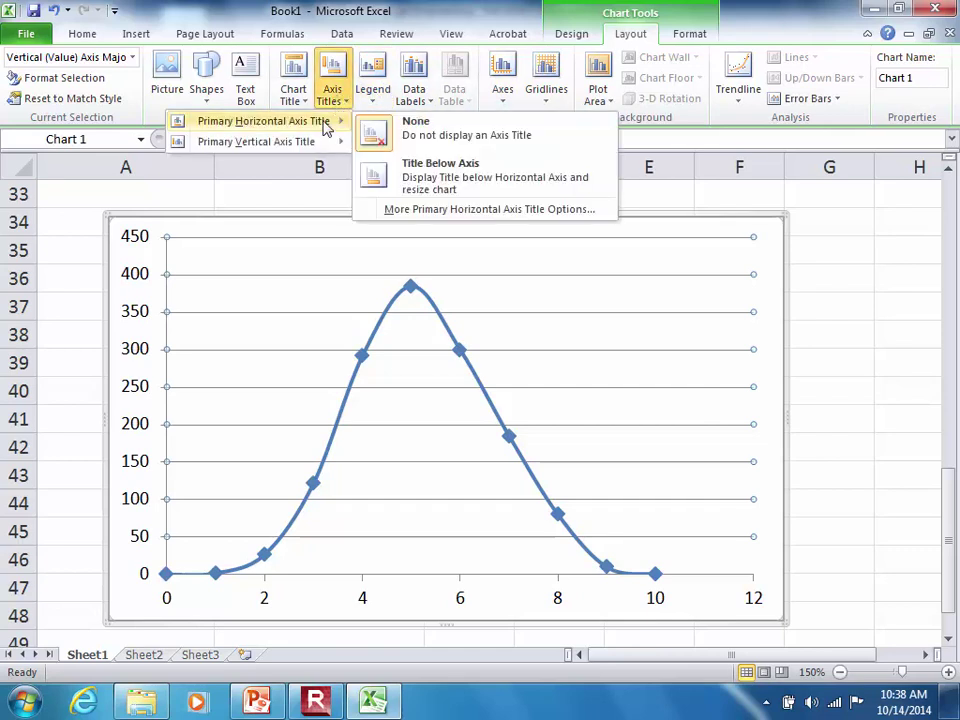
click(432, 178)
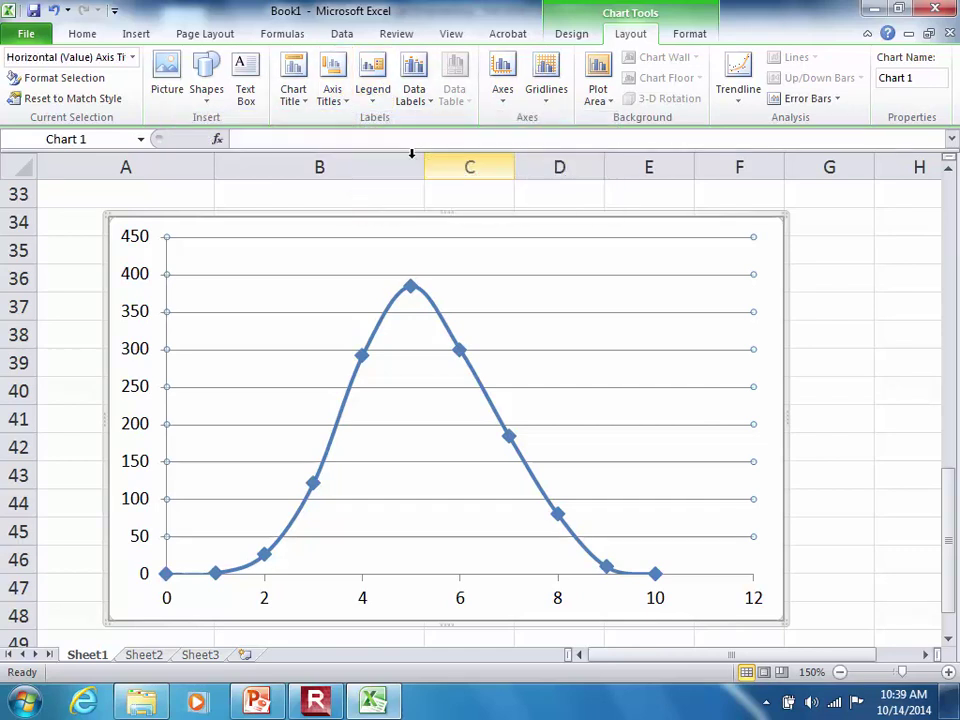
click(334, 96)
mouse_move(335, 148)
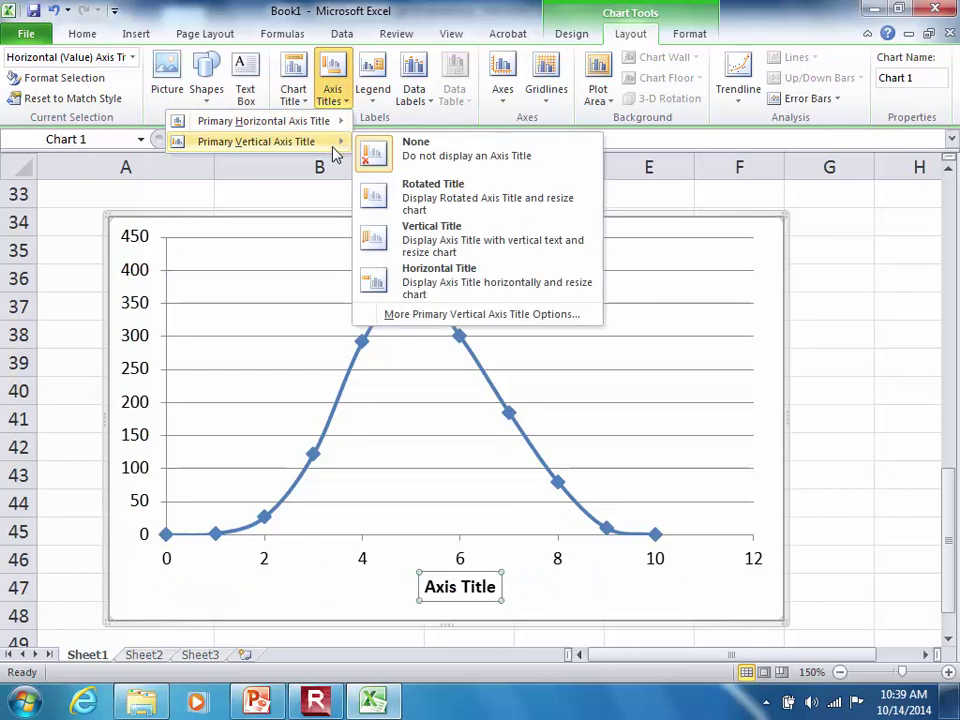
click(420, 202)
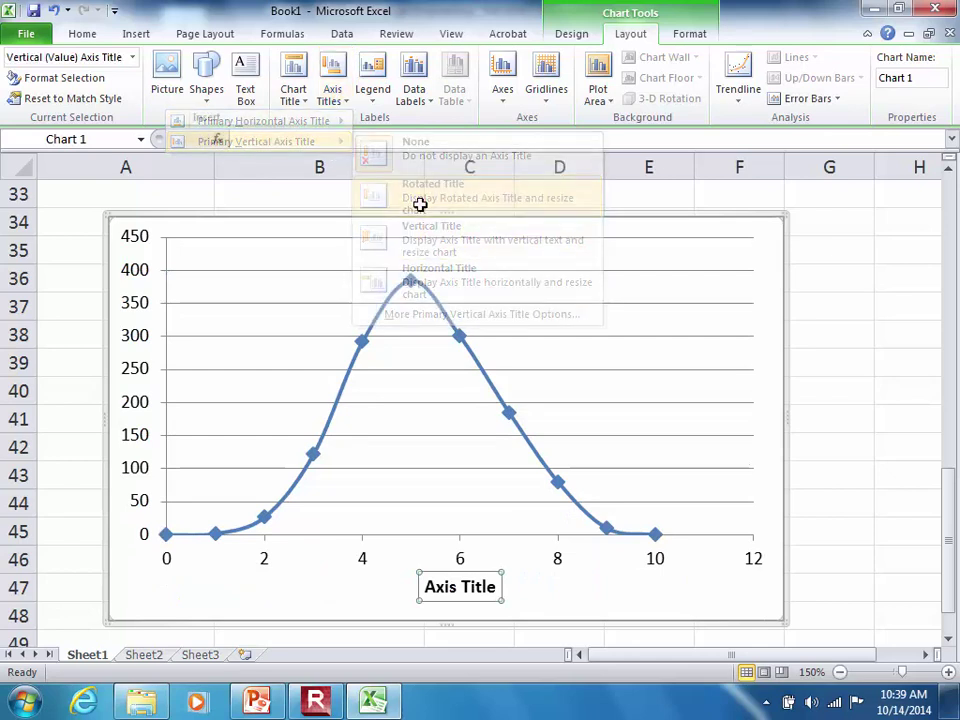
Replace the placeholder text of the chart's horizontal axis title with "Time (hr)".
double_click(476, 594)
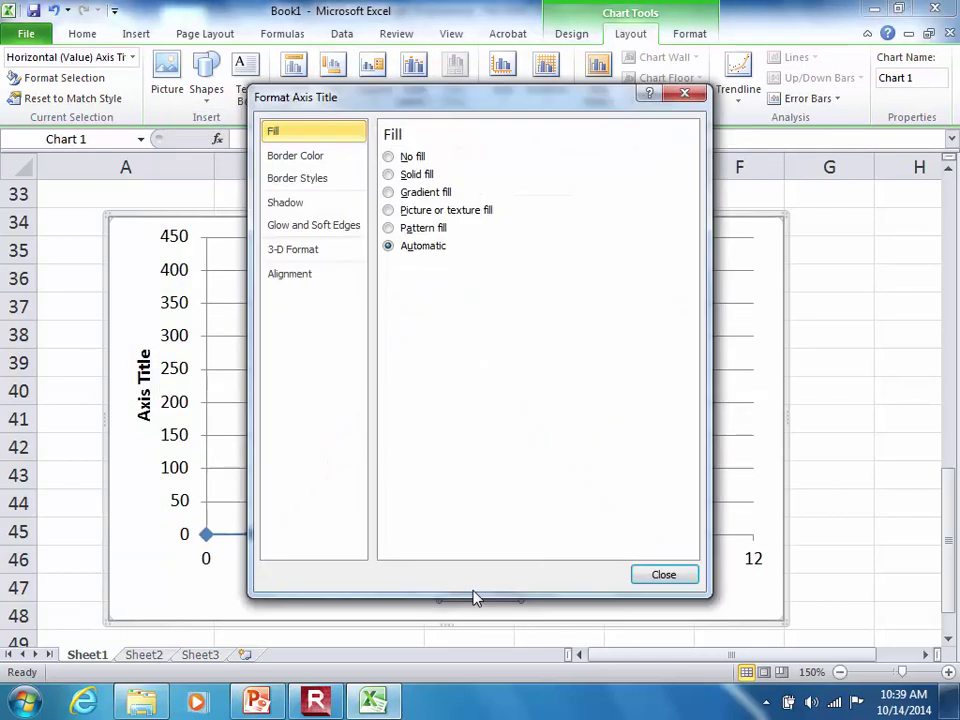
click(655, 574)
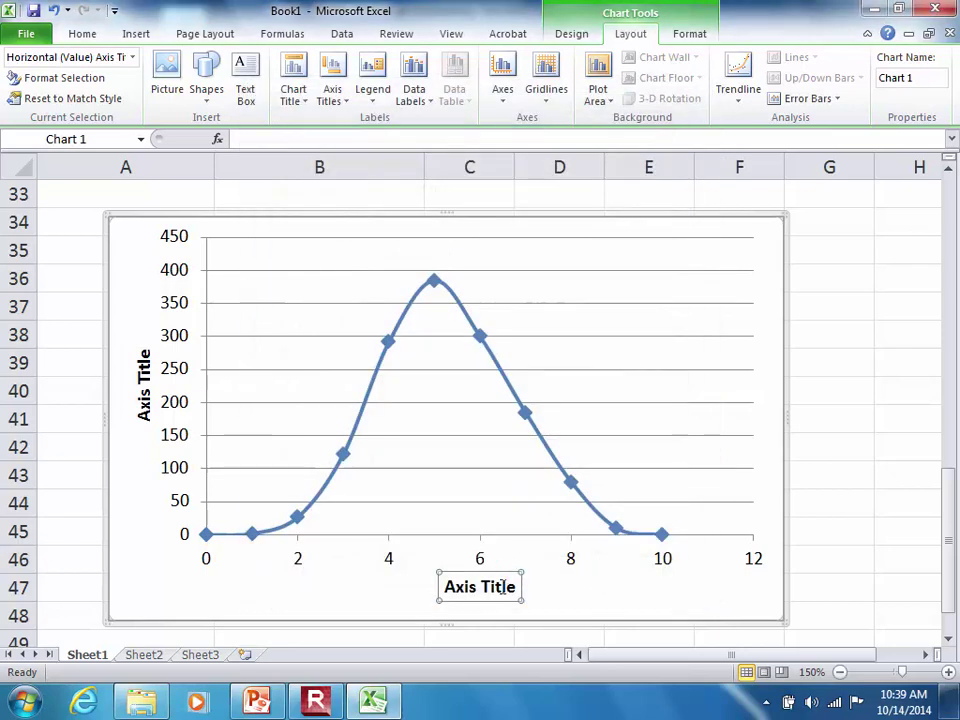
triple_click(502, 588)
text(T)
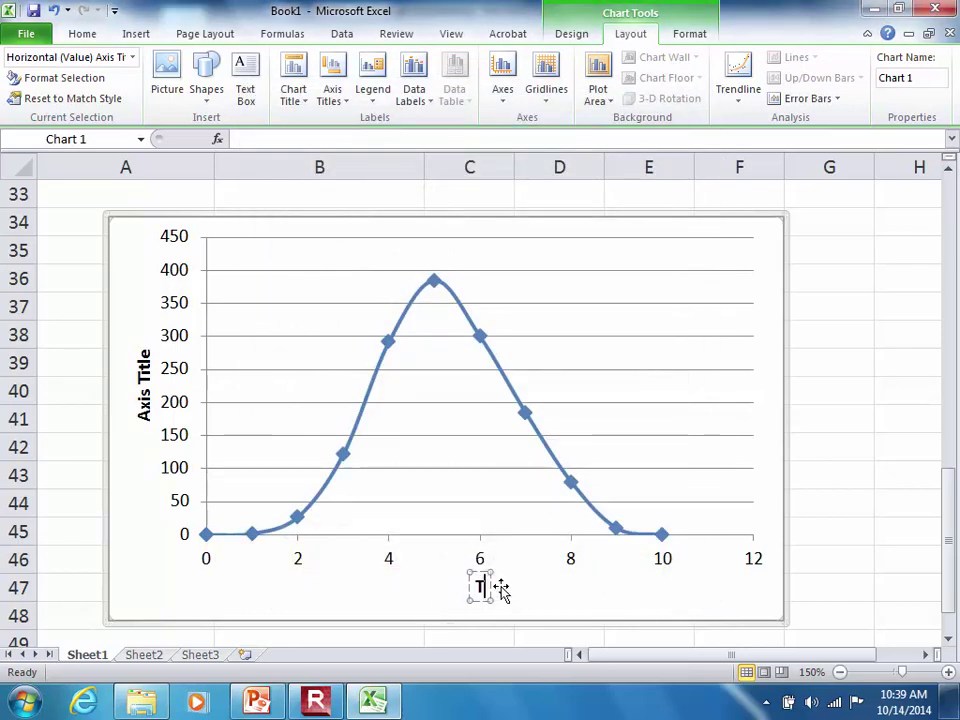
text(ime (hr))
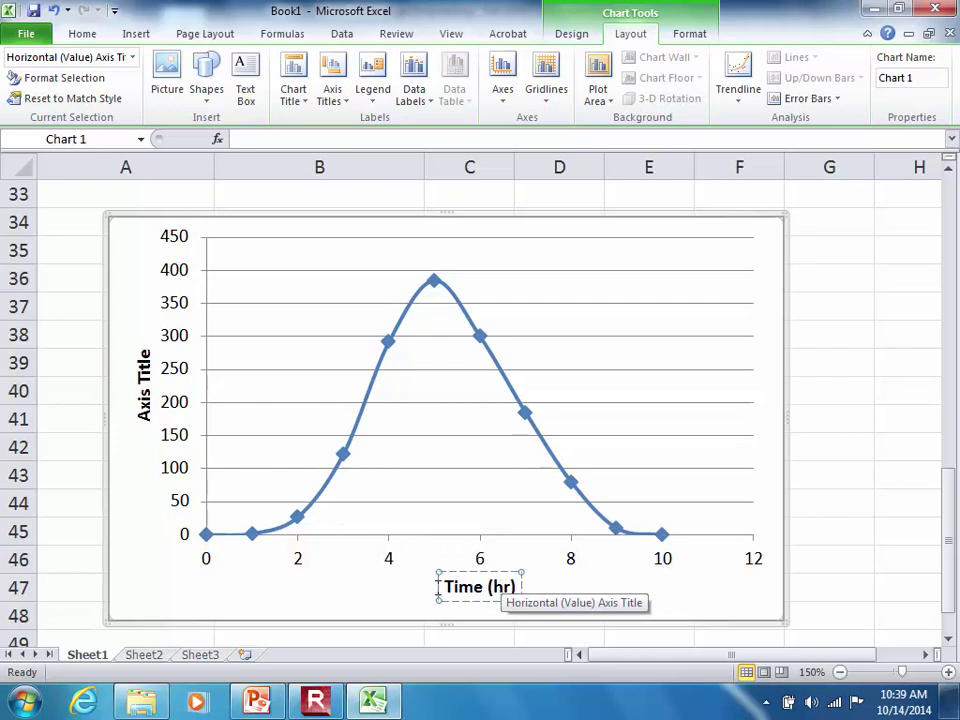
Change the chart's vertical axis title to "Runoff, Q (cfs)" and deselect the chart.
double_click(144, 407)
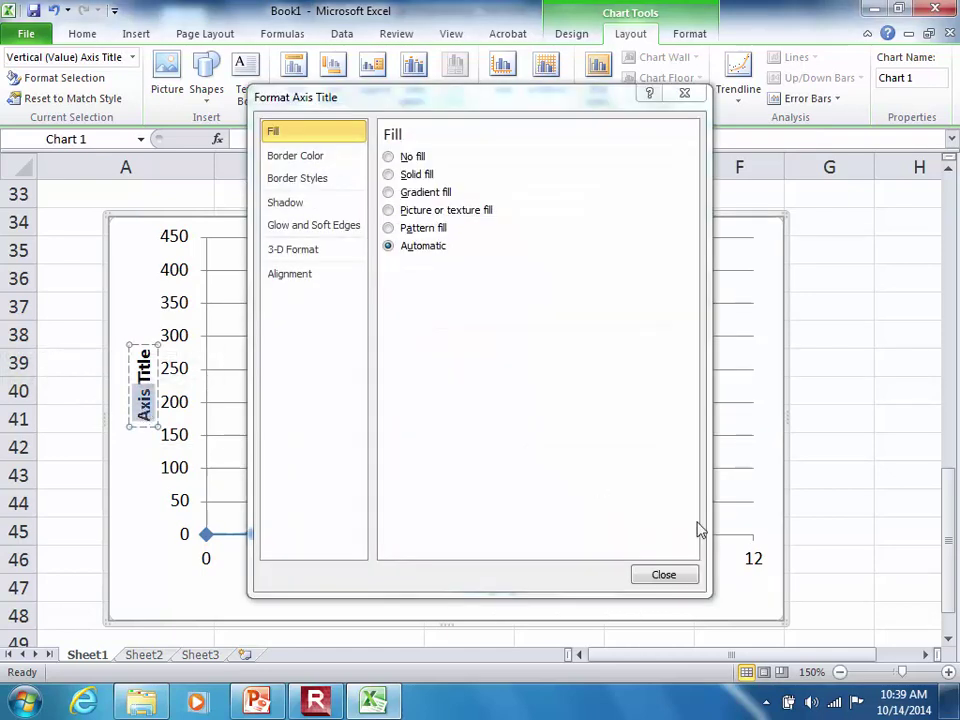
click(672, 577)
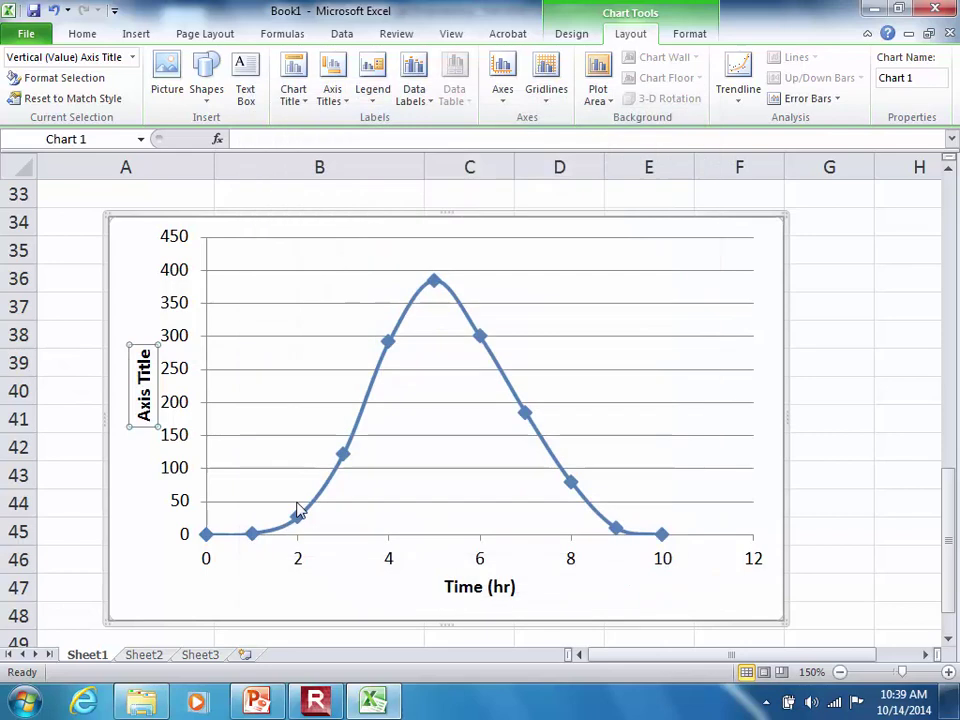
triple_click(144, 410)
text(Runoff ()
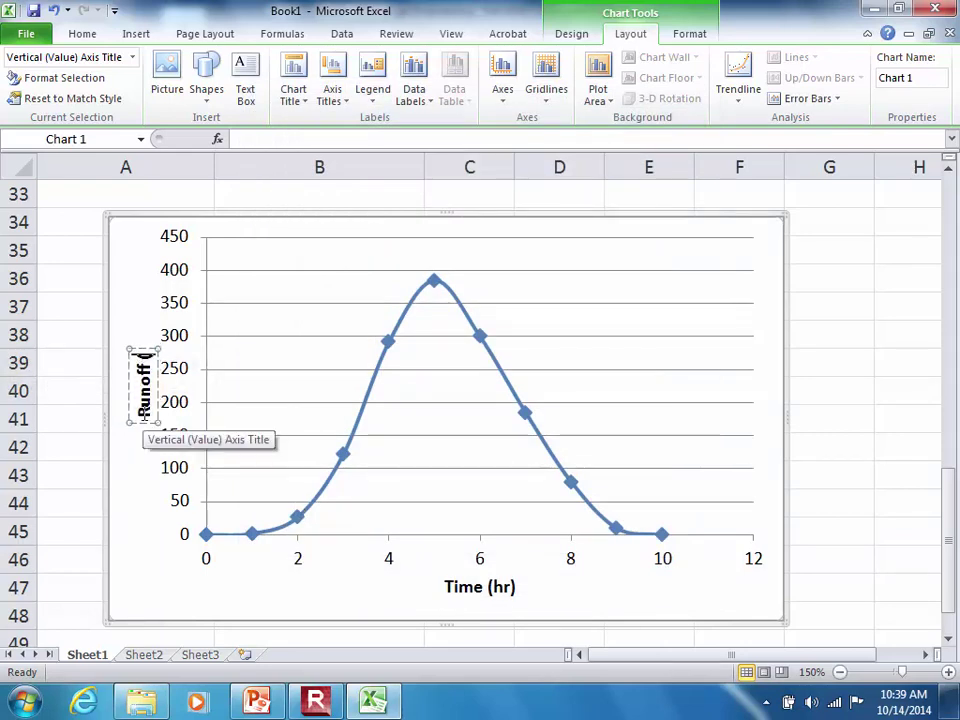
key(BackSpace)
key(BackSpace)
text(, Q)
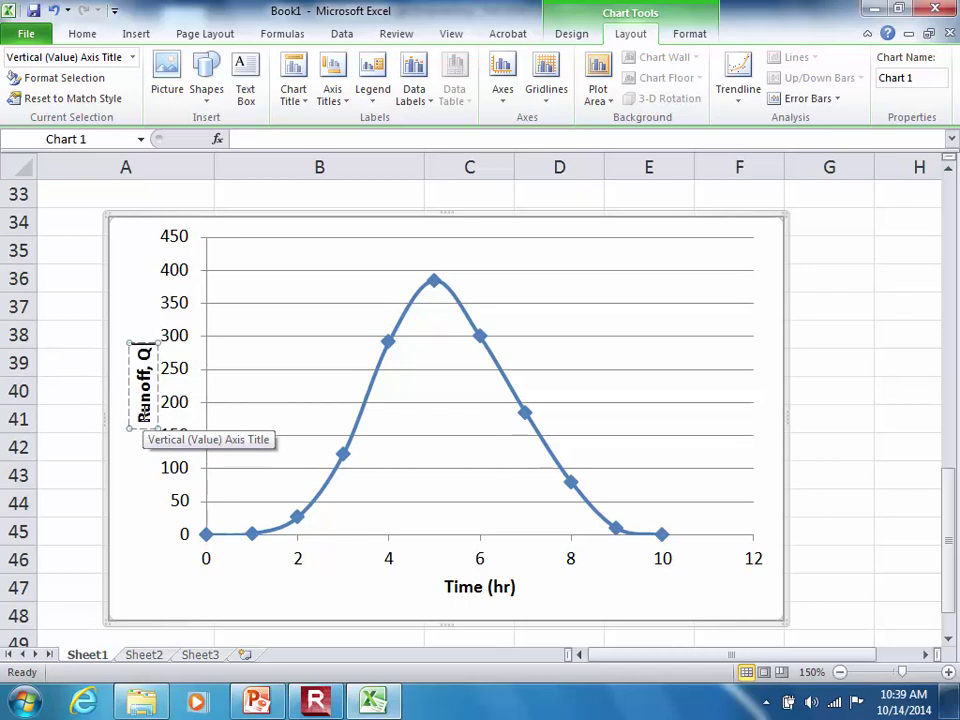
text( (cfs))
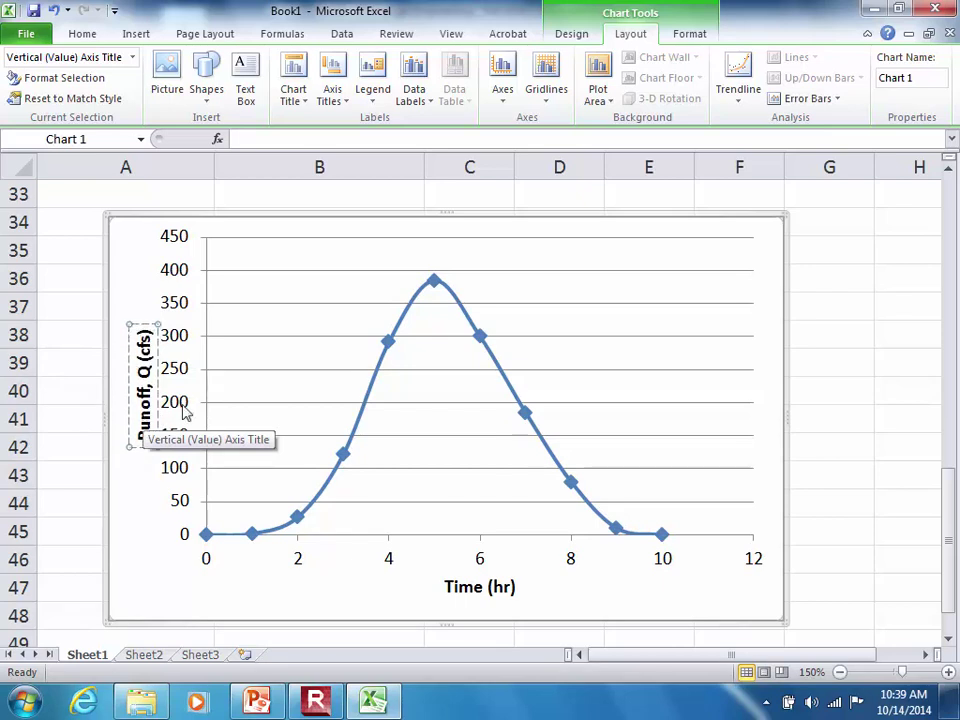
click(835, 389)
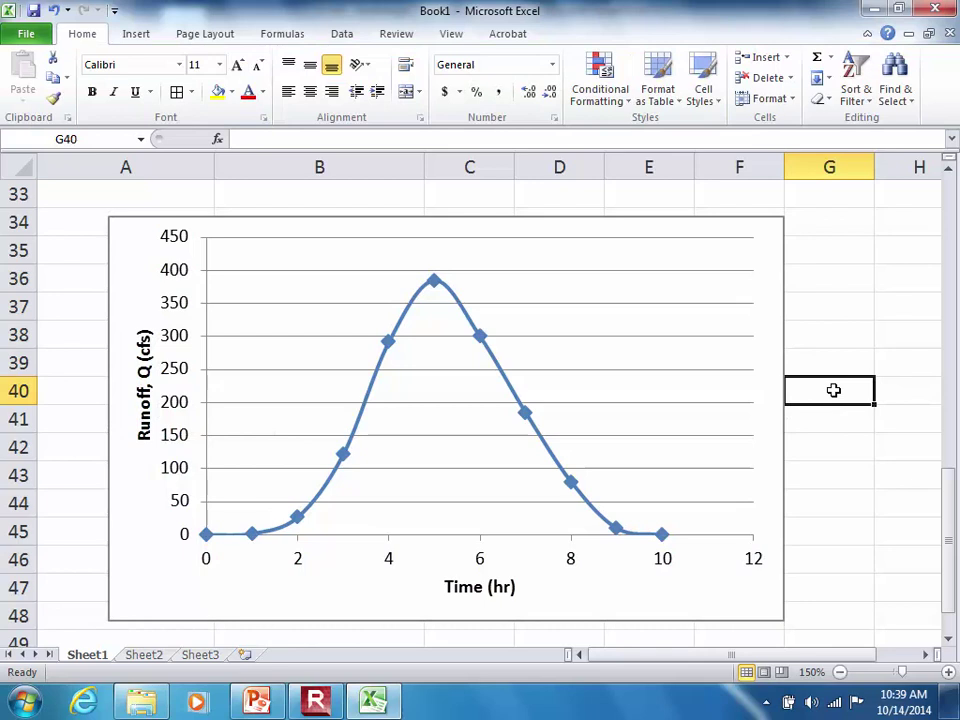